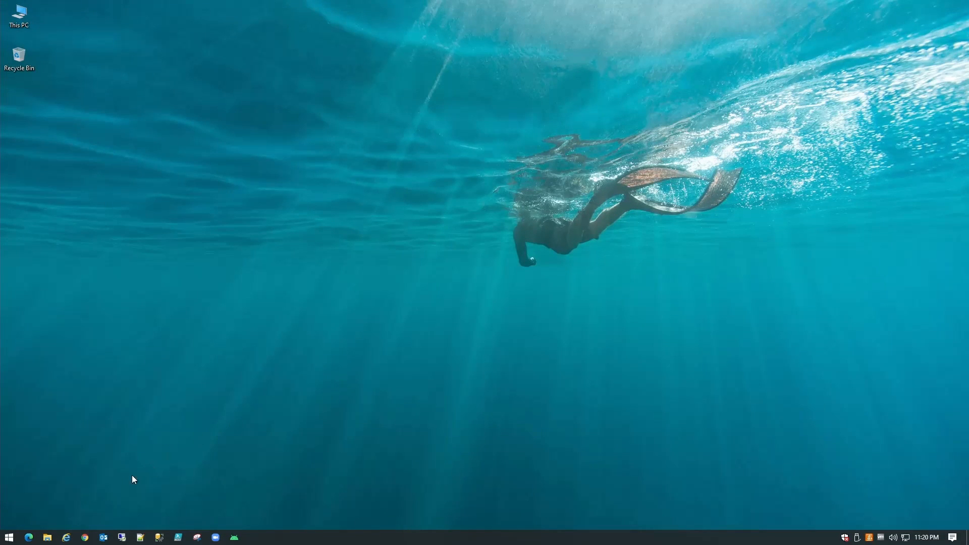
# - Browse to the NAS share \\192.168.0.23 in File Explorer and check the network connection status
pyautogui.click(50, 536)
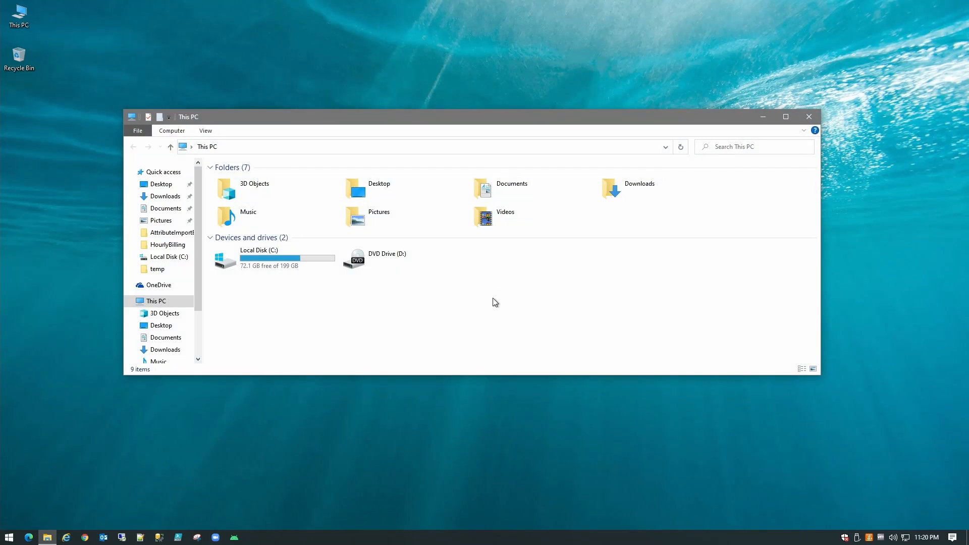
pyautogui.click(446, 147)
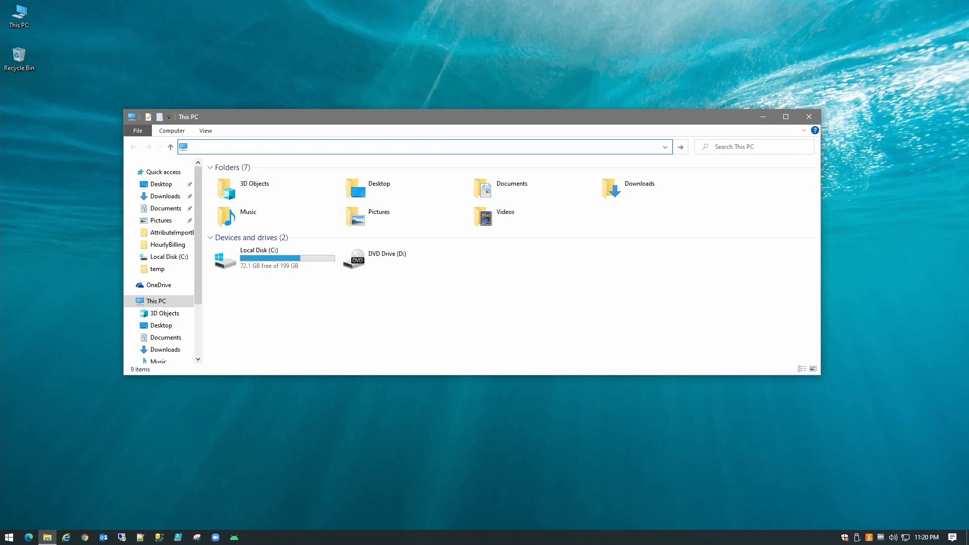
pyautogui.write('\\192.168.0.23')
pyautogui.press('Return')
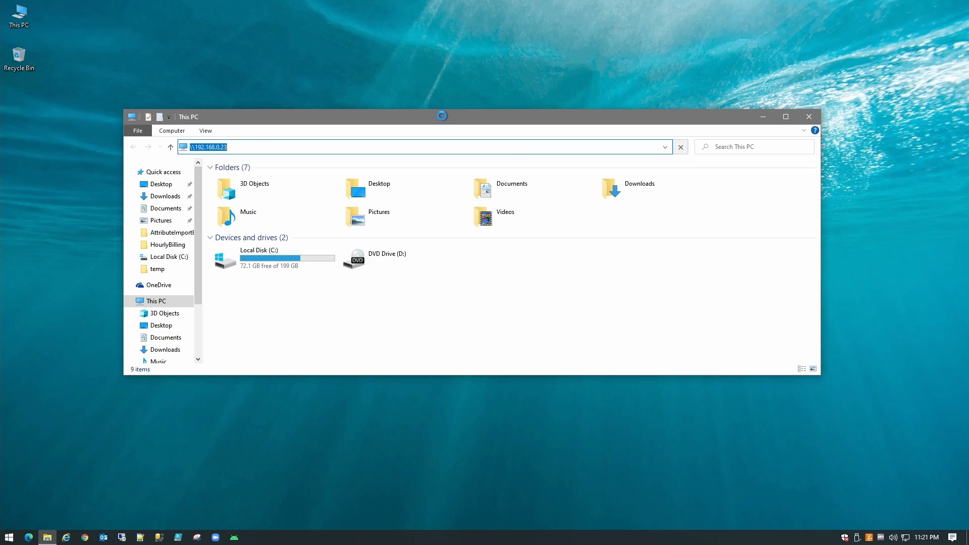
pyautogui.moveTo(442, 117); pyautogui.dragTo(444, 78)
pyautogui.click(908, 536)
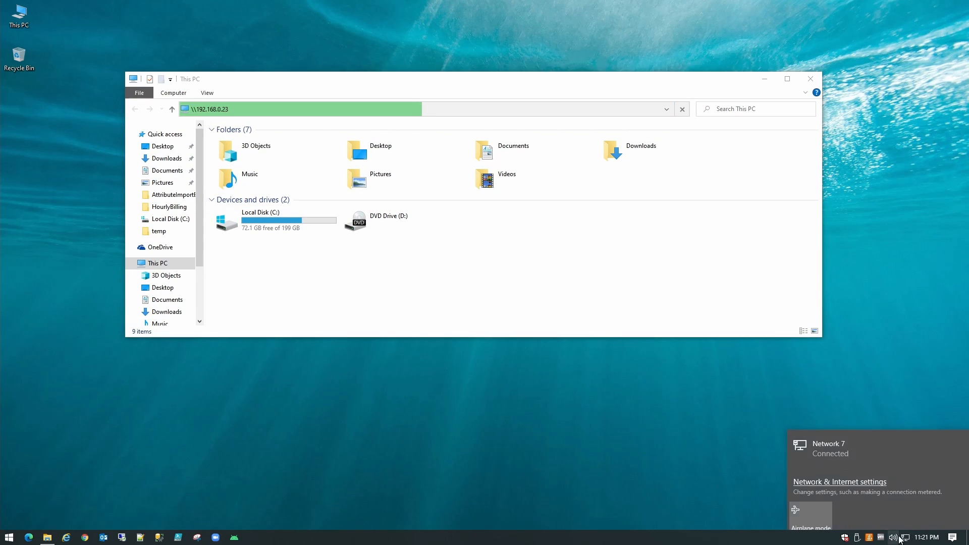
# - Search Google for 'what is my ip' and select the displayed IPv6 address
pyautogui.click(572, 233)
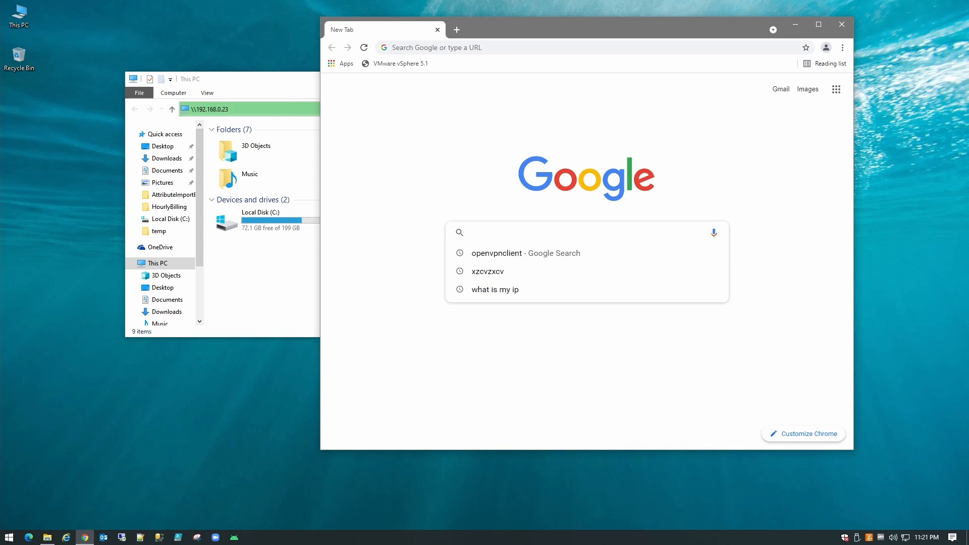
pyautogui.write('what')
pyautogui.press('Return')
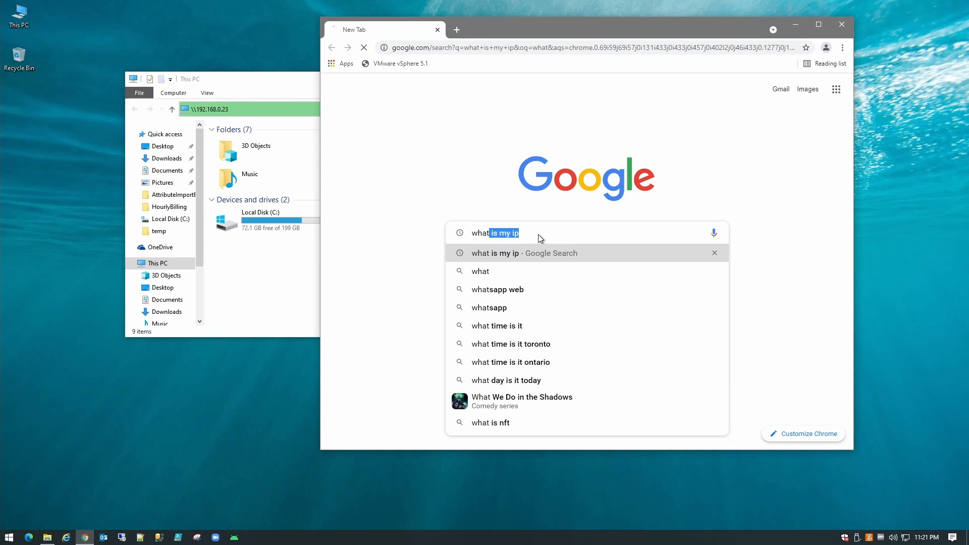
pyautogui.moveTo(605, 195); pyautogui.dragTo(423, 197)
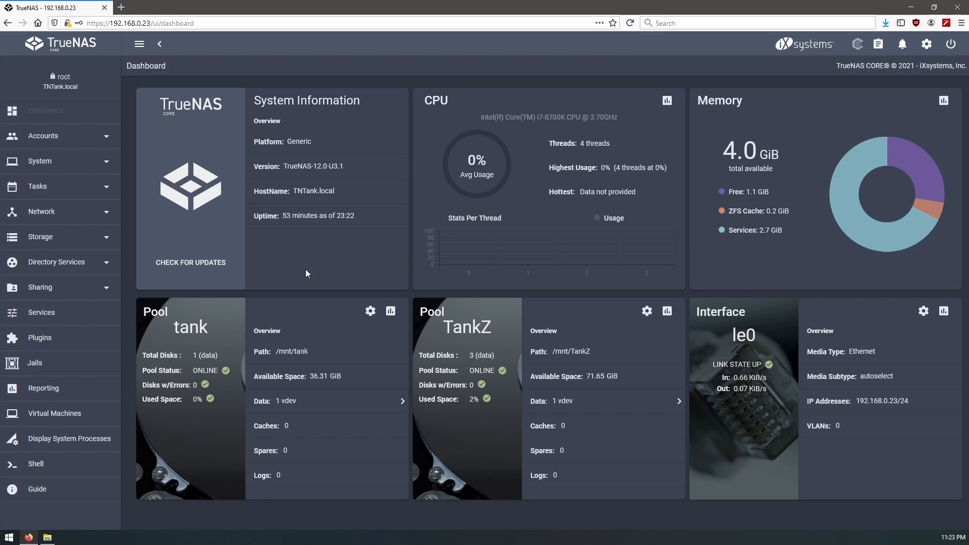
# - Go to System > CAs to view the empty Certificate Authorities list
pyautogui.click(99, 166)
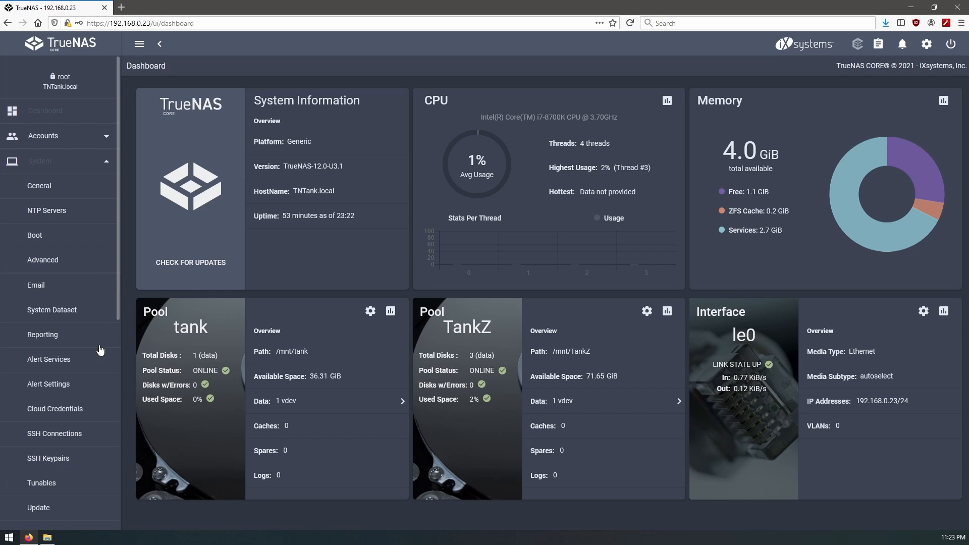
pyautogui.scroll(-2, 63, 366)
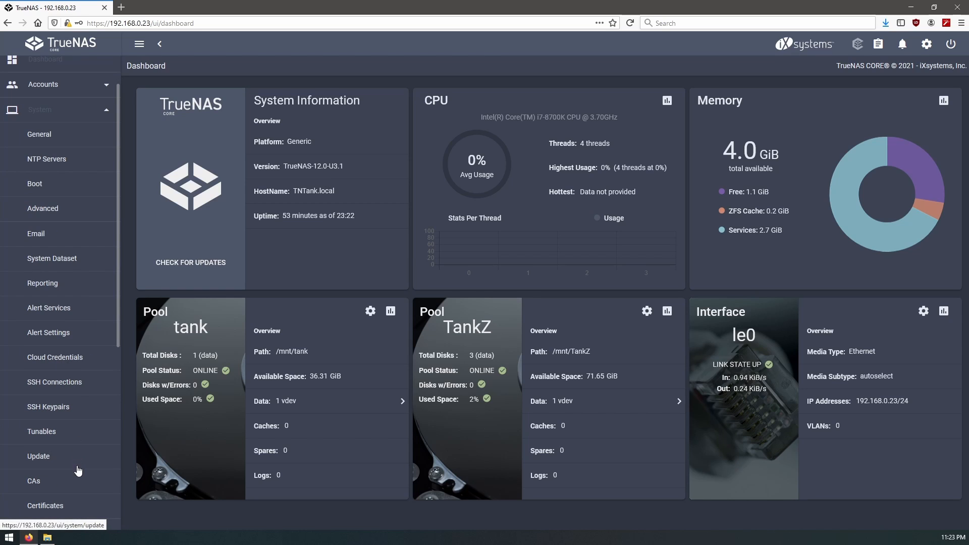
pyautogui.click(79, 483)
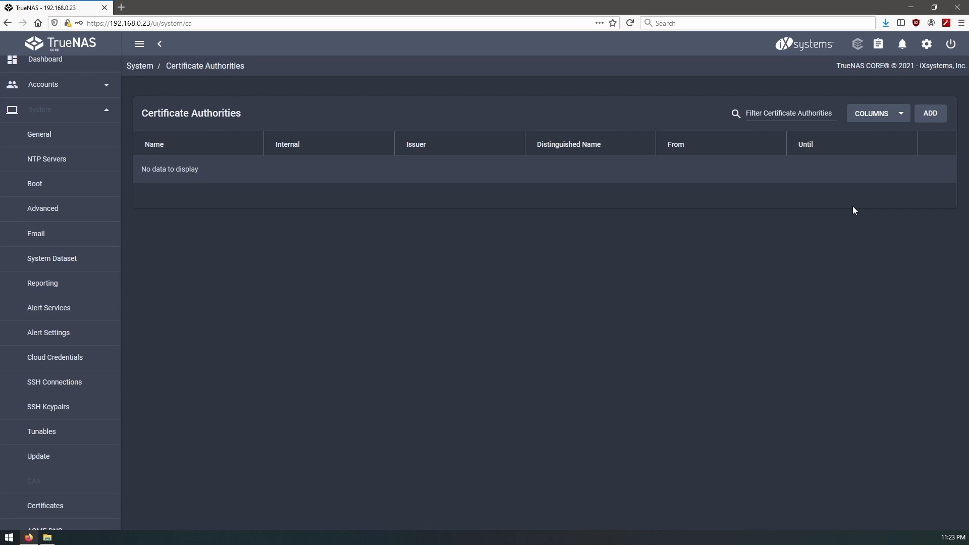
# - Start a new certificate authority named OpenVPN_ROOT_CA using the Openvpn Root CA profile
pyautogui.click(932, 114)
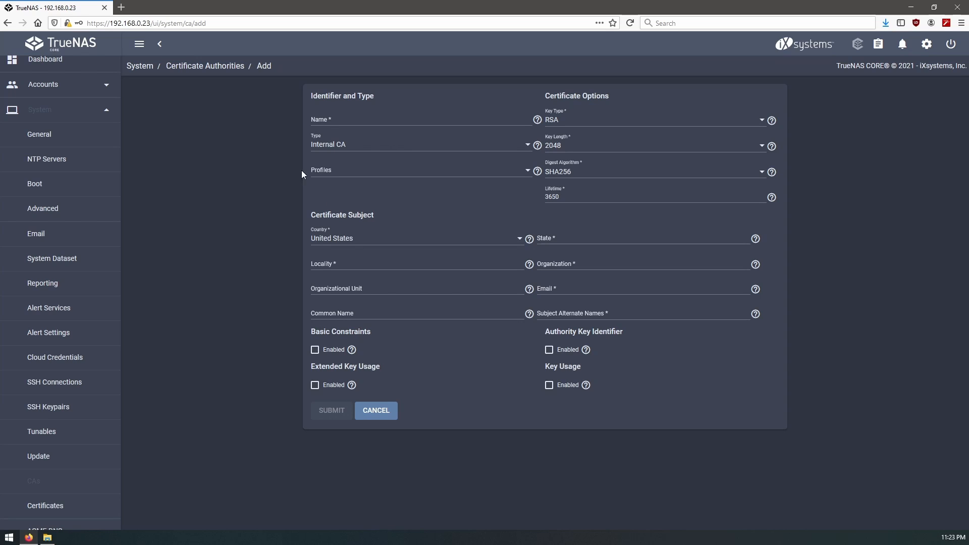
pyautogui.click(387, 126)
pyautogui.click(379, 172)
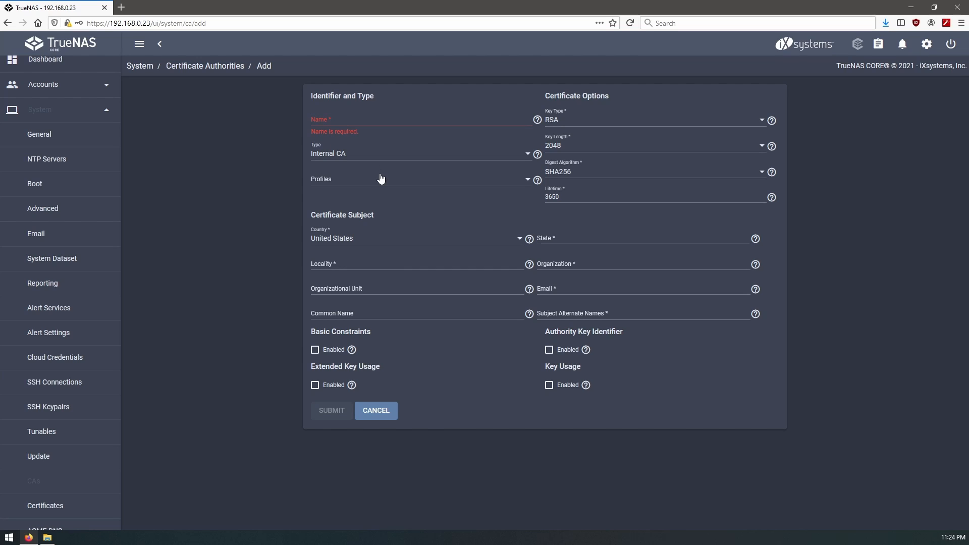
pyautogui.click(380, 180)
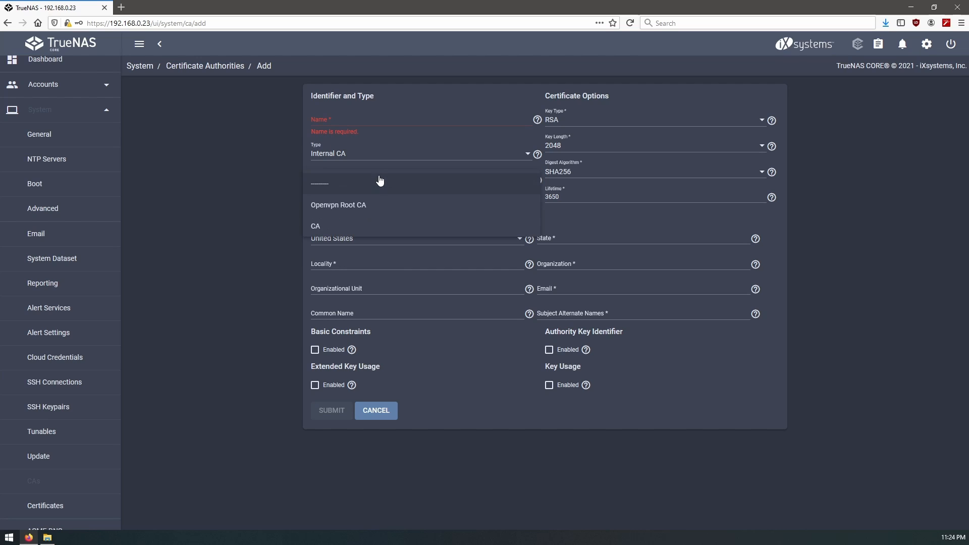
pyautogui.click(366, 211)
pyautogui.click(382, 117)
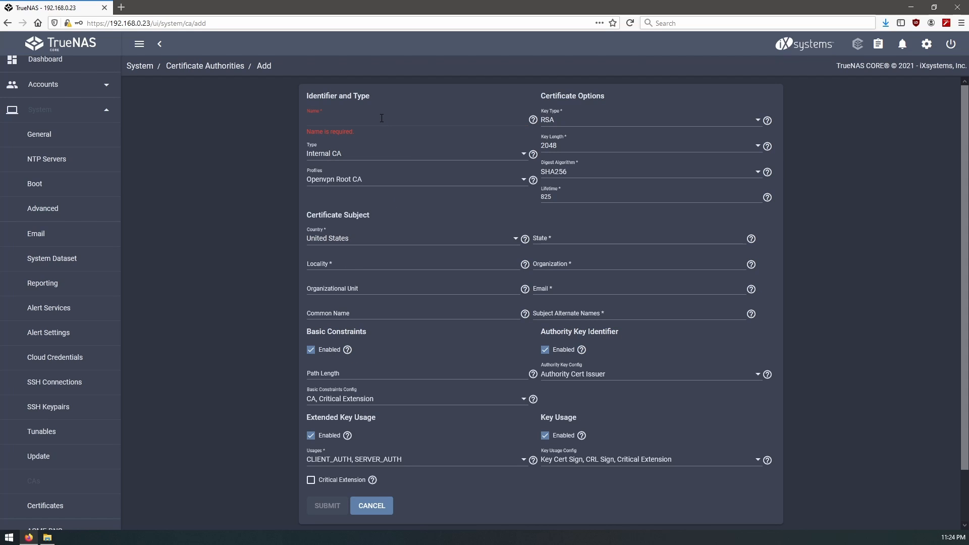
pyautogui.write('Open')
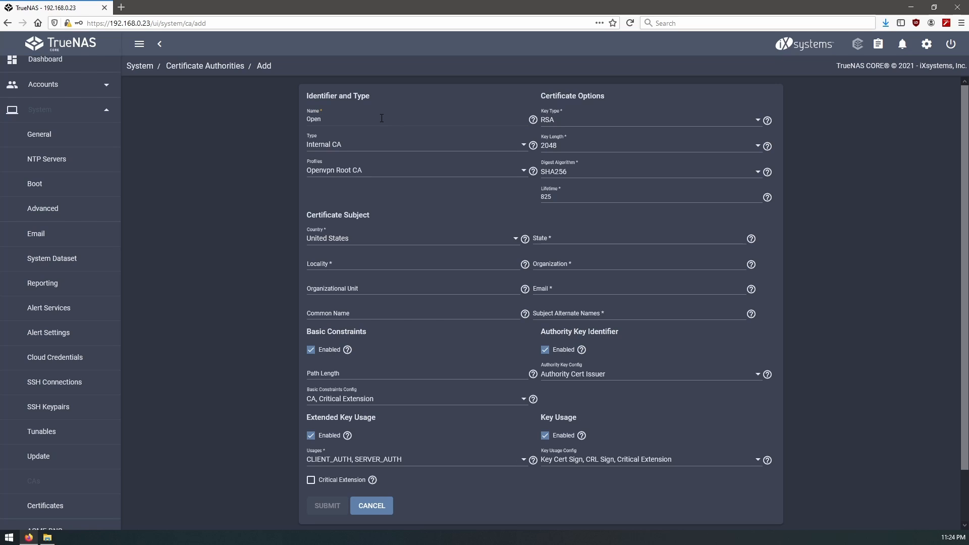
pyautogui.write('VPN_ROOT_CA')
# - Set the CA's country to Canada, state ON and locality Toronto
pyautogui.click(463, 242)
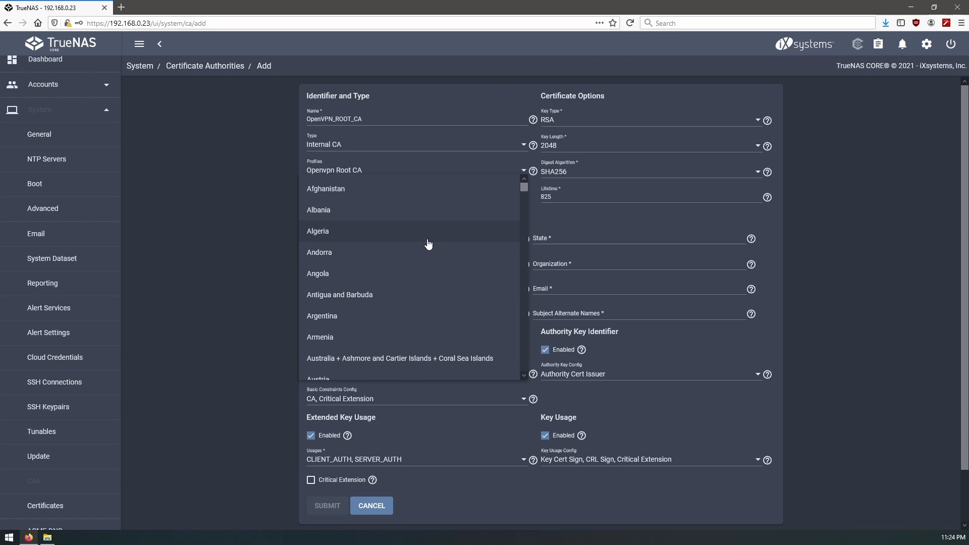
pyautogui.scroll(-3, 424, 245)
pyautogui.scroll(-5, 417, 248)
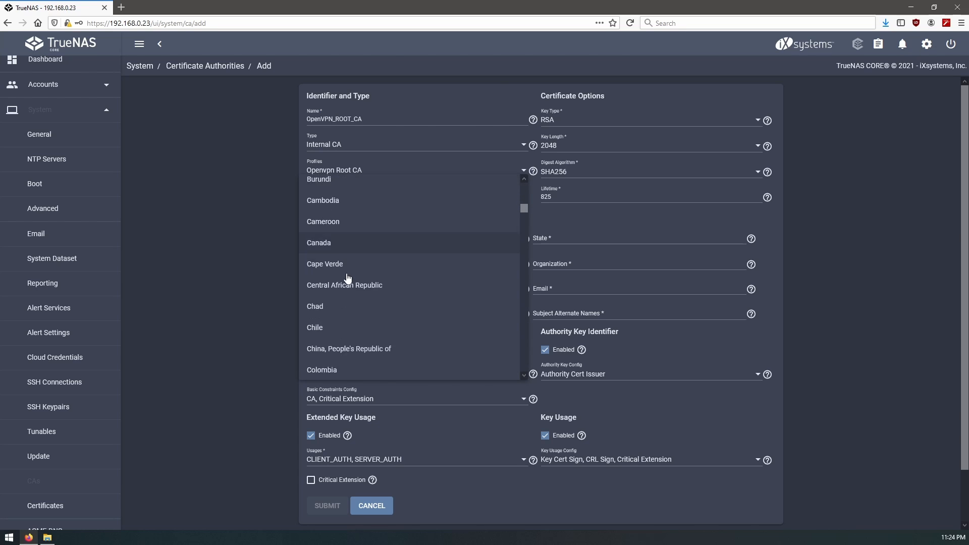
pyautogui.click(436, 247)
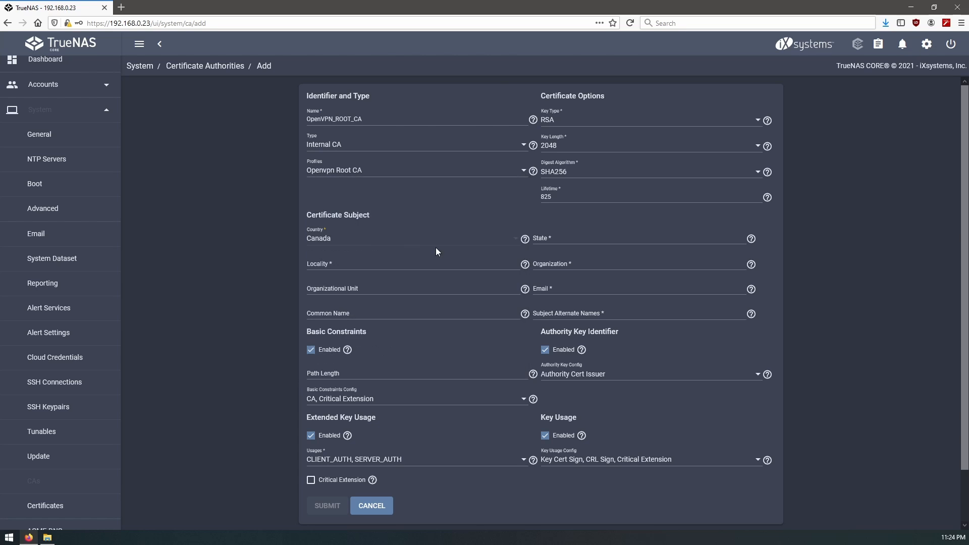
pyautogui.click(578, 240)
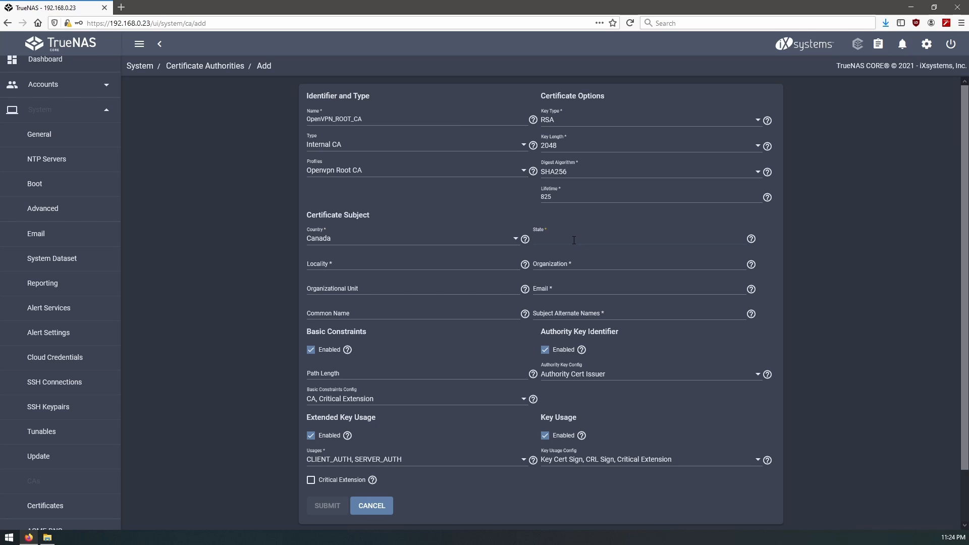
pyautogui.write('ON')
pyautogui.press('Tab')
pyautogui.write('T')
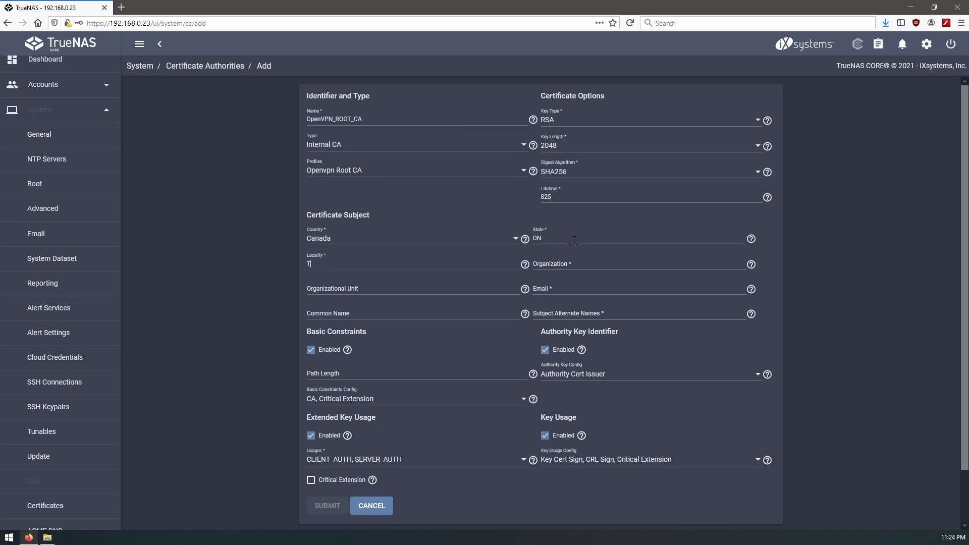
pyautogui.write('oronto')
# - Enter organization techworks, the contact e-mail and common name techworks.gets-it.net
pyautogui.click(589, 261)
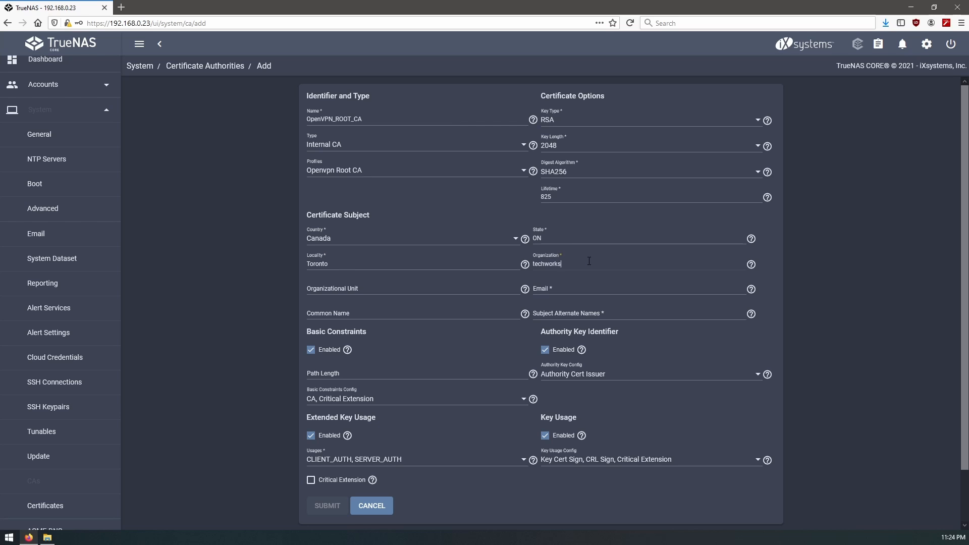
pyautogui.press('Tab')
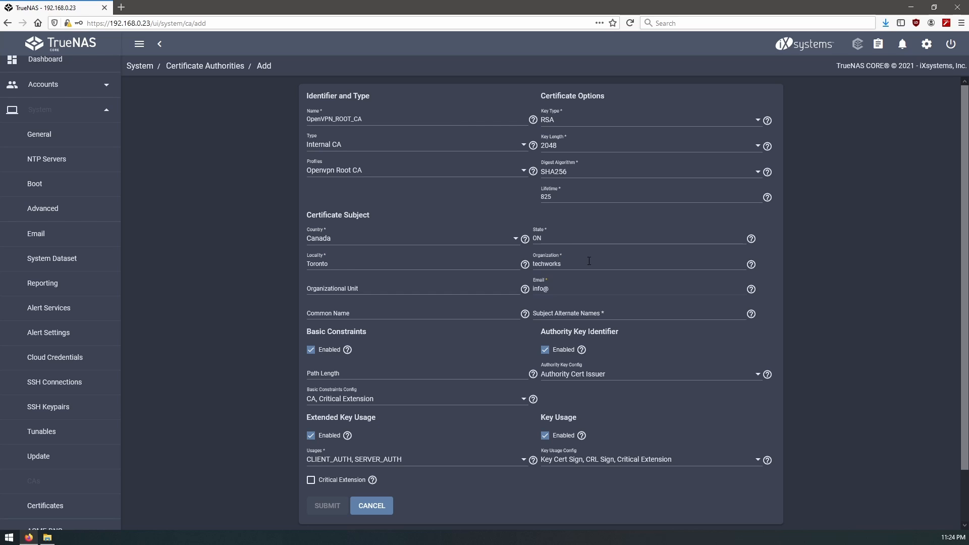
pyautogui.press('Tab')
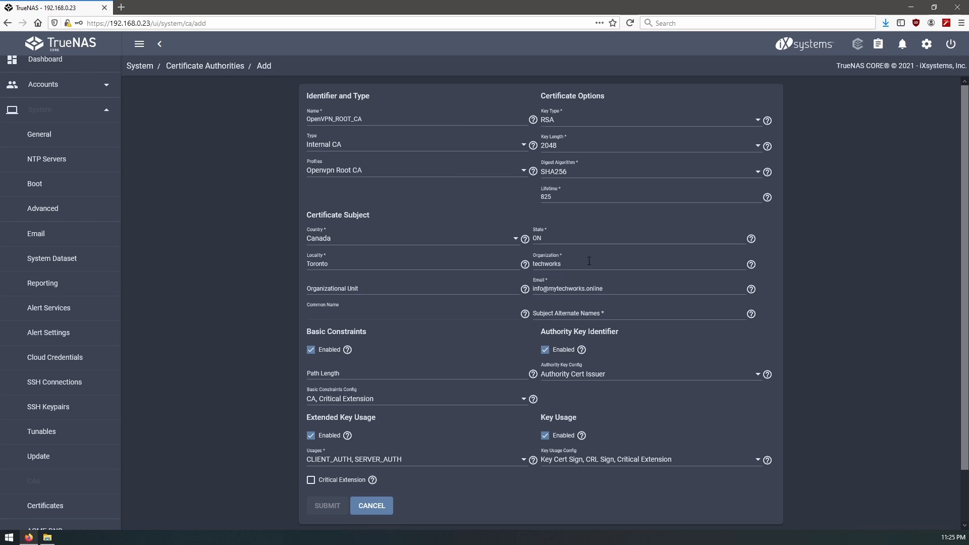
pyautogui.write('techworks.gets-it.net')
pyautogui.press('Tab')
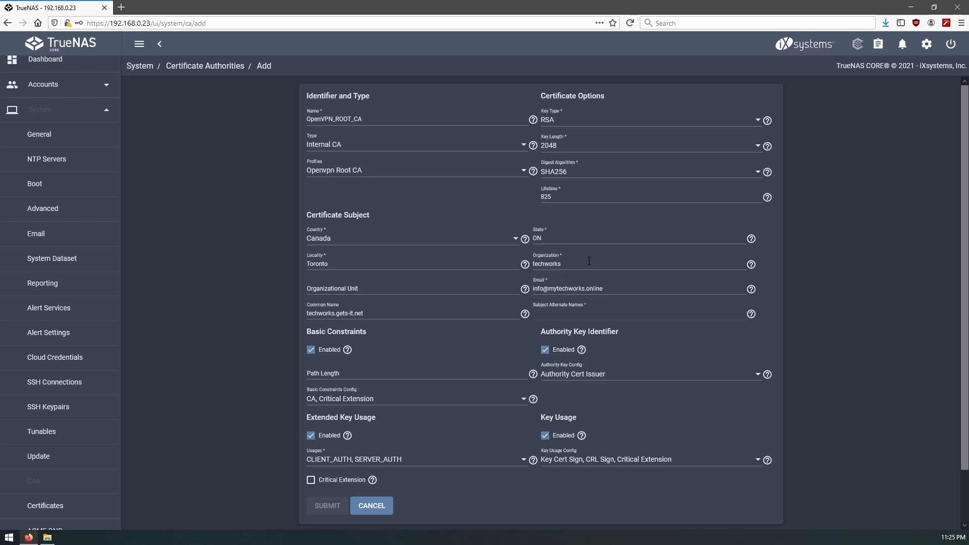
# - Add techworks.gets-it.net as a Subject Alternate Name
pyautogui.click(374, 326)
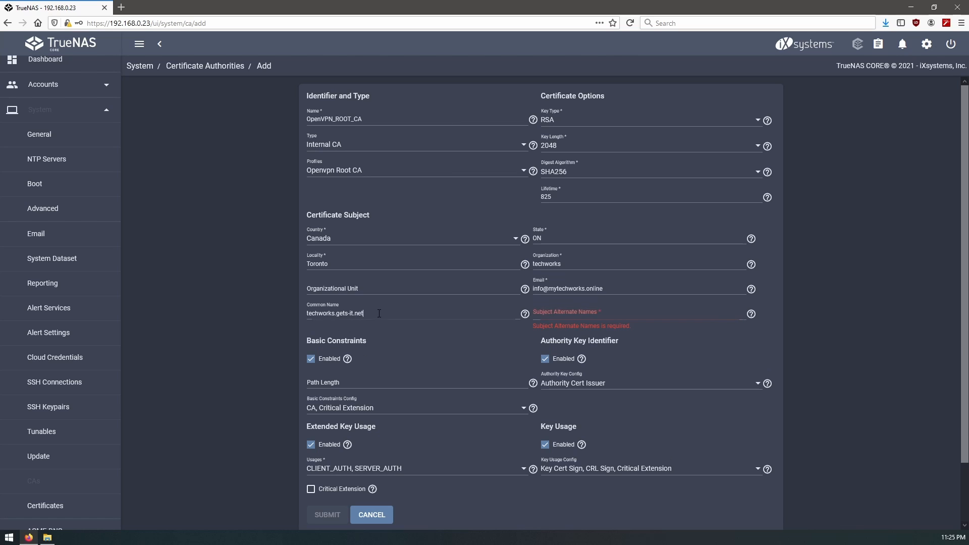
pyautogui.click(575, 315)
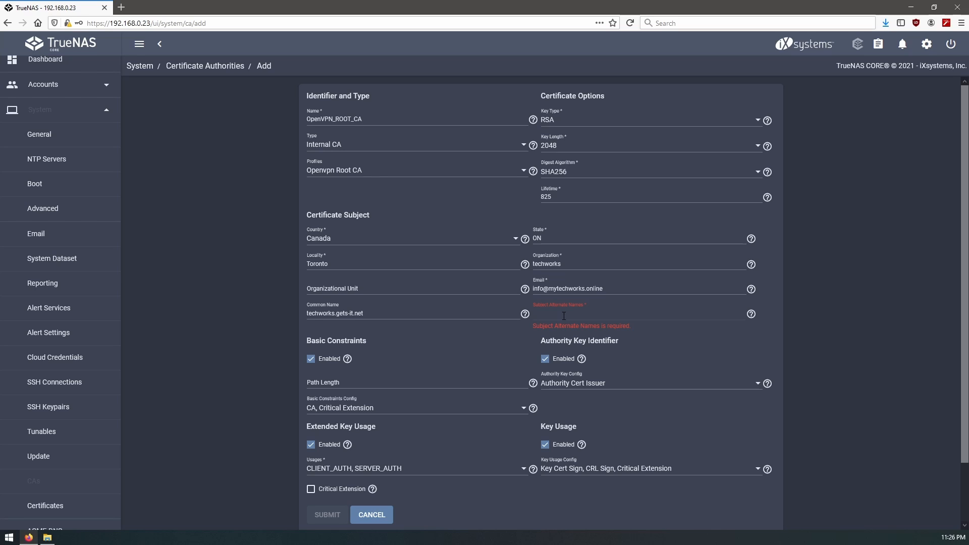
pyautogui.write('techworks.gets-it.net')
pyautogui.press('Return')
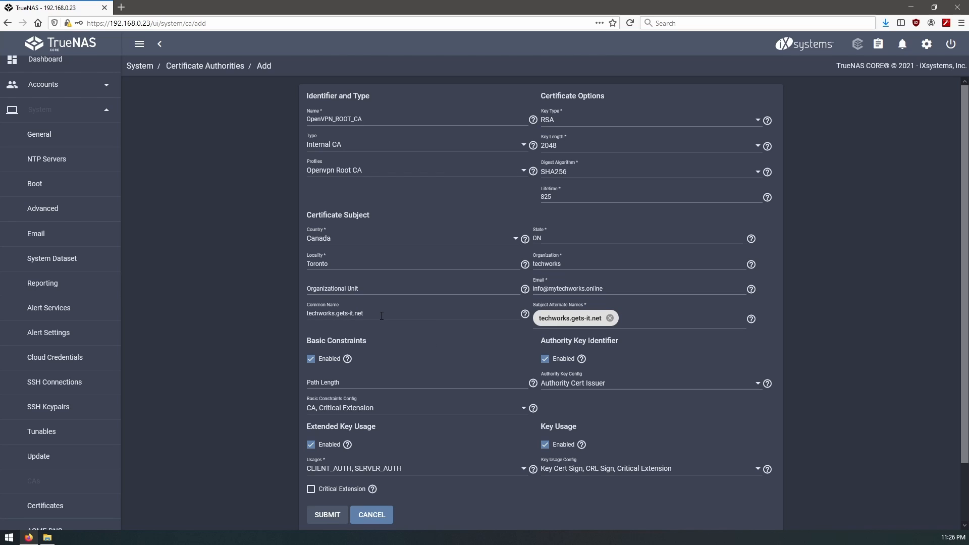
# - Keep SHA256 digest and 2048 key length, then submit the OpenVPN_ROOT_CA authority
pyautogui.scroll(-3, 530, 384)
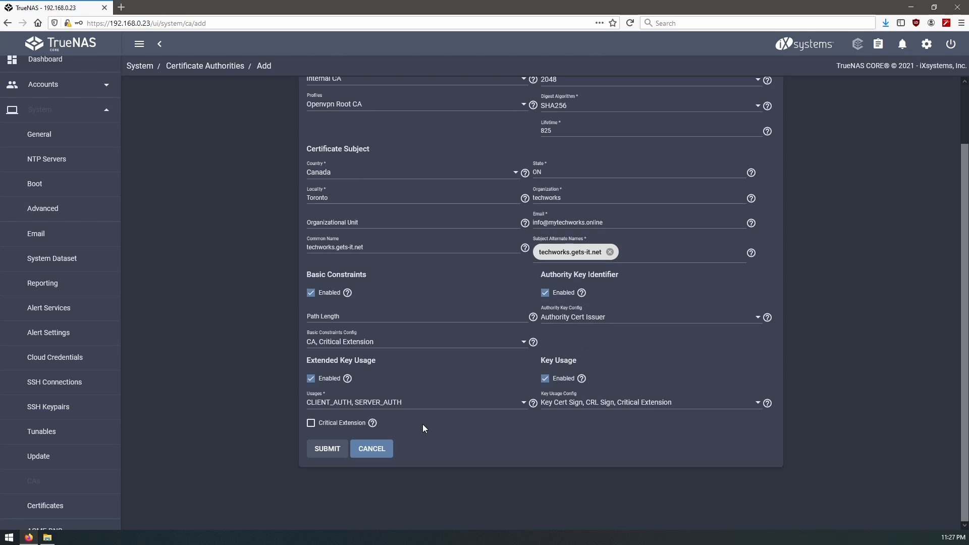
pyautogui.scroll(3, 539, 160)
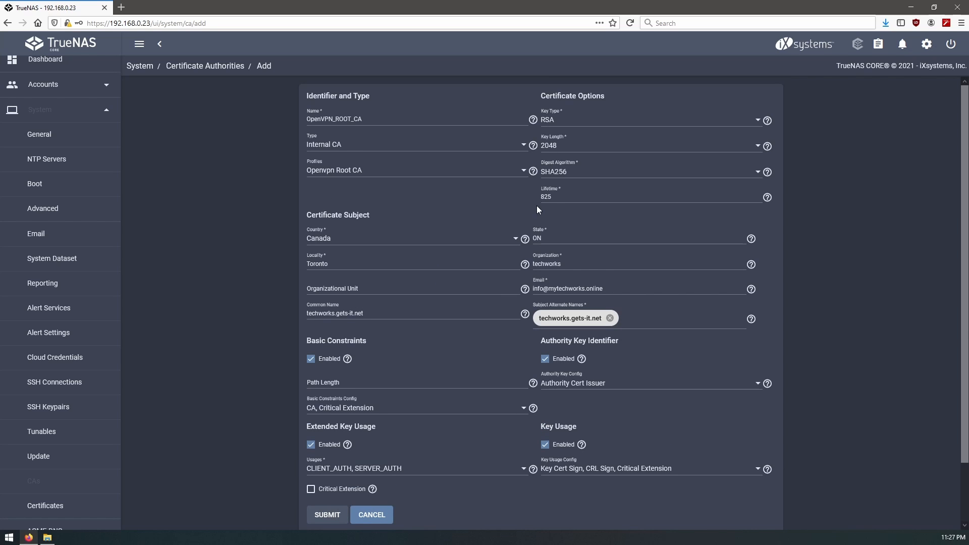
pyautogui.click(744, 176)
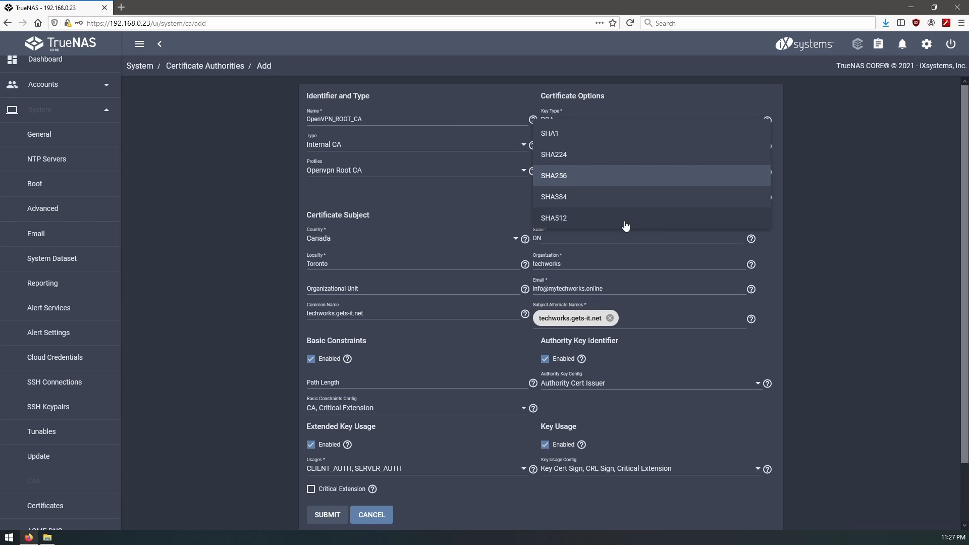
pyautogui.click(821, 184)
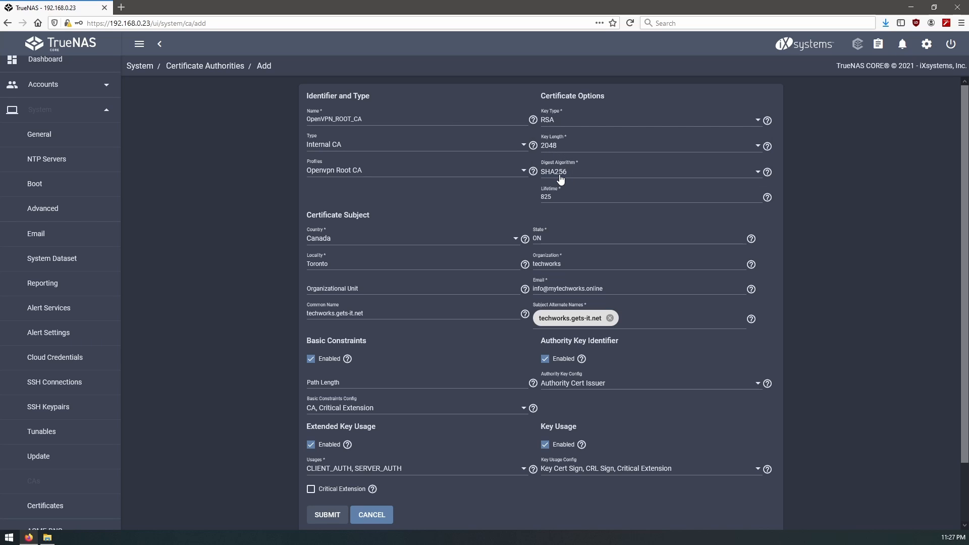
pyautogui.click(588, 173)
pyautogui.click(858, 217)
pyautogui.click(750, 150)
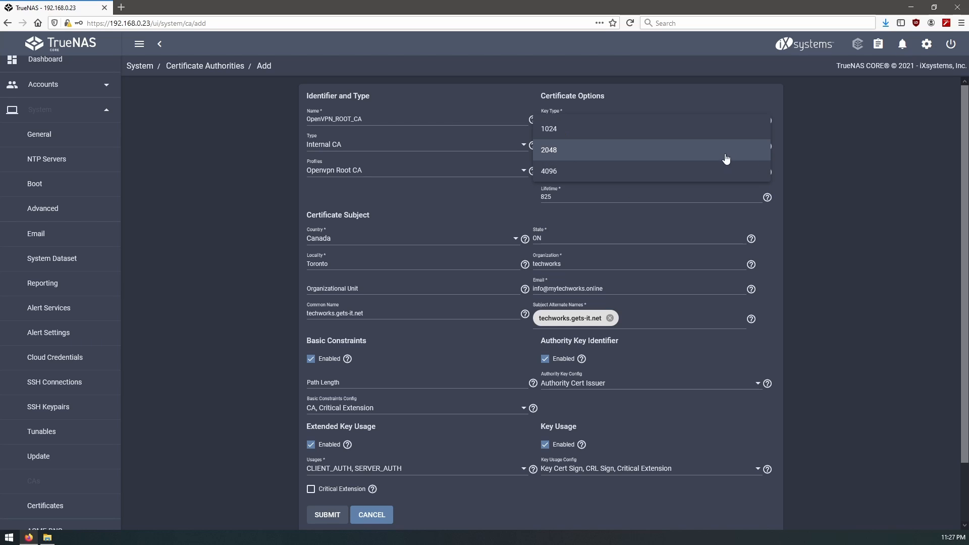
pyautogui.click(726, 159)
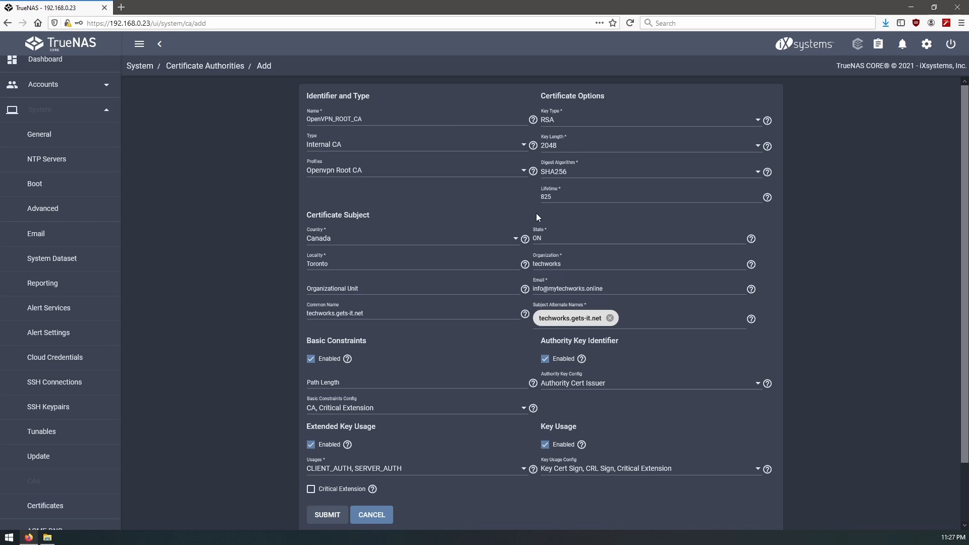
pyautogui.scroll(-3, 407, 379)
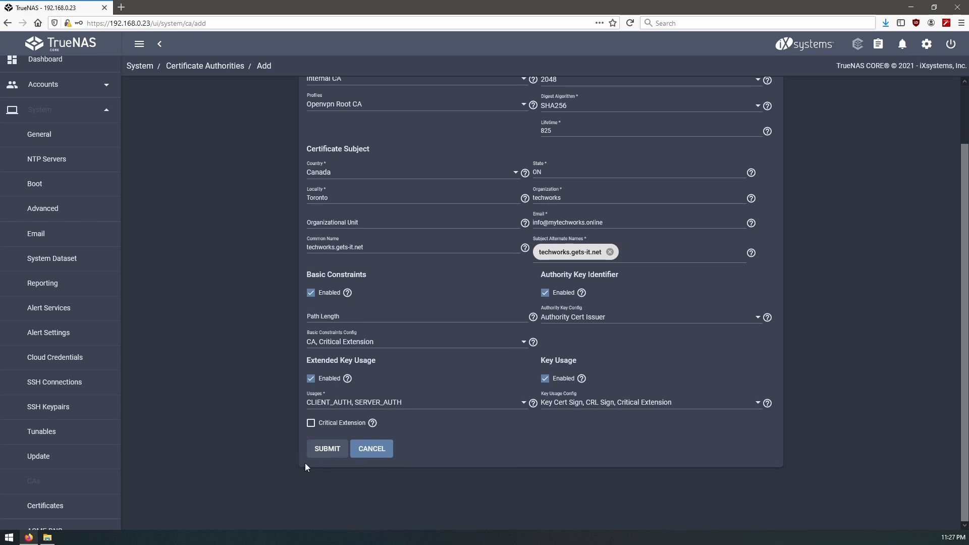
pyautogui.click(319, 451)
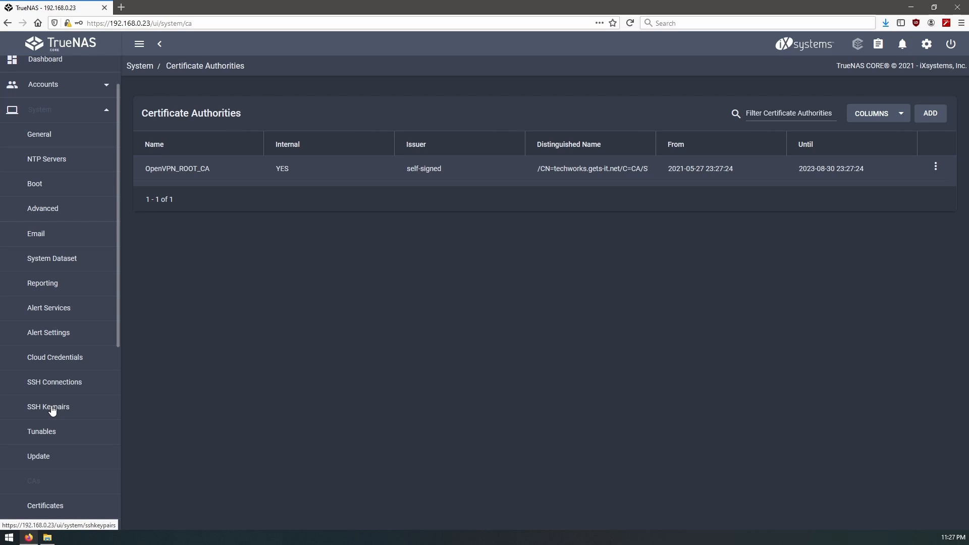
# - Go to System > Certificates, which lists only freenas_default
pyautogui.scroll(-3, 51, 414)
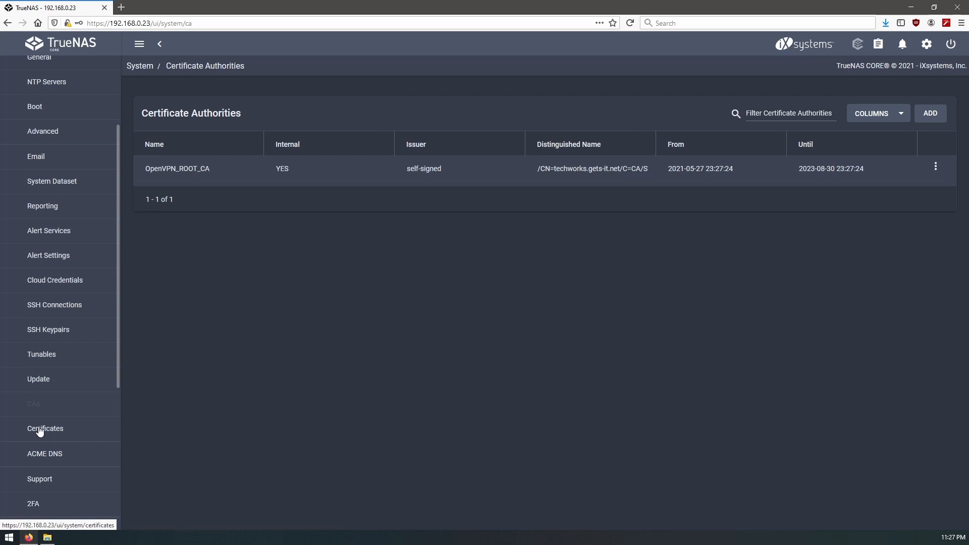
pyautogui.click(46, 432)
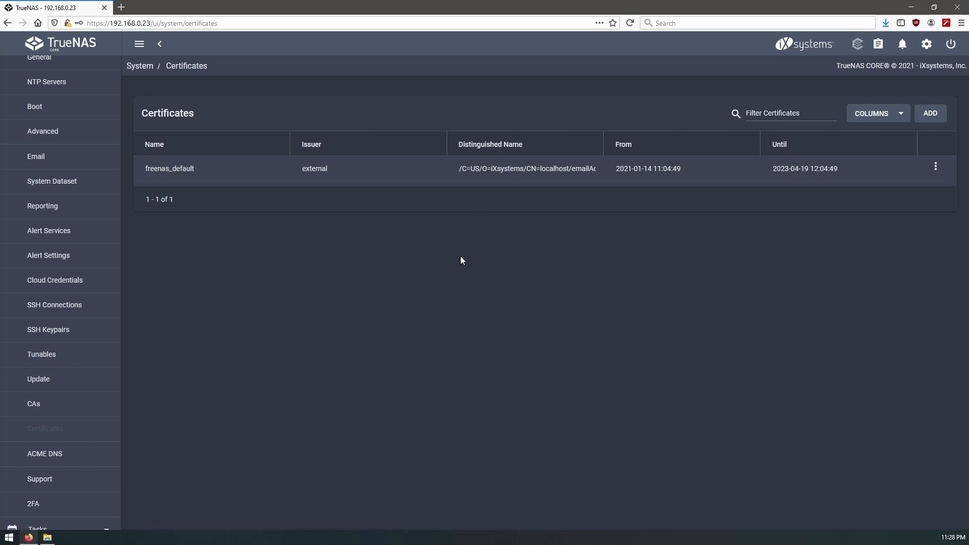
# - Start certificate OpenVPN_Server with the Openvpn Server Certificate profile, signed by OpenVPN_ROOT_CA
pyautogui.click(930, 114)
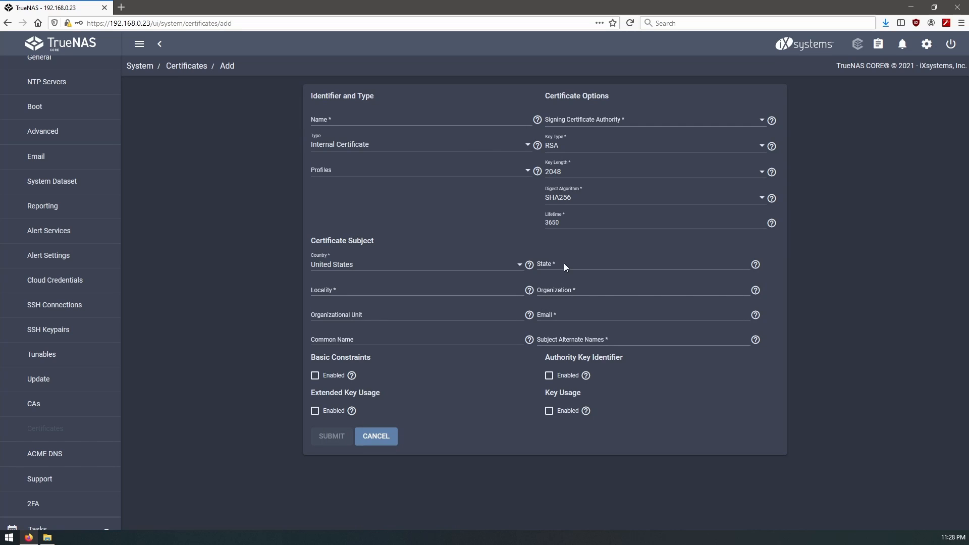
pyautogui.click(362, 120)
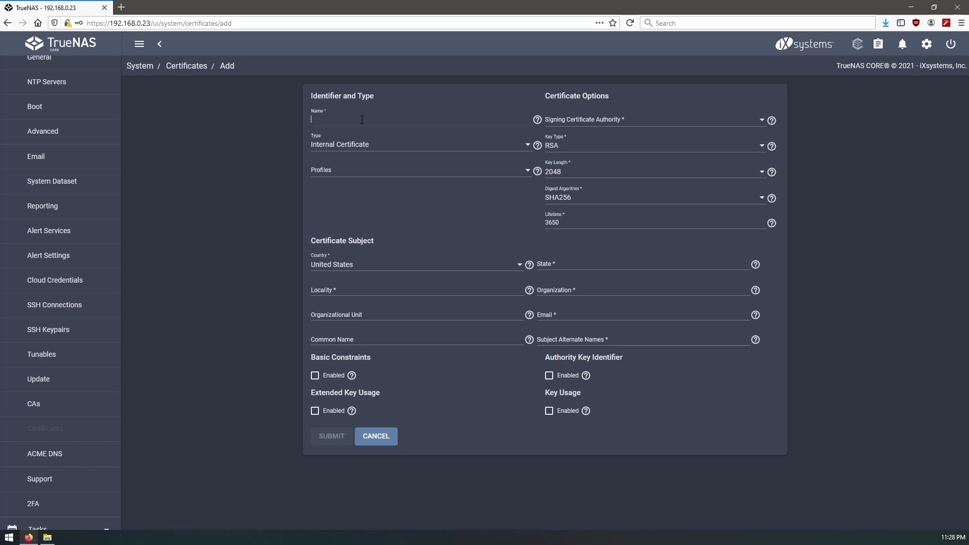
pyautogui.write('OpenVPN_Server')
pyautogui.click(388, 174)
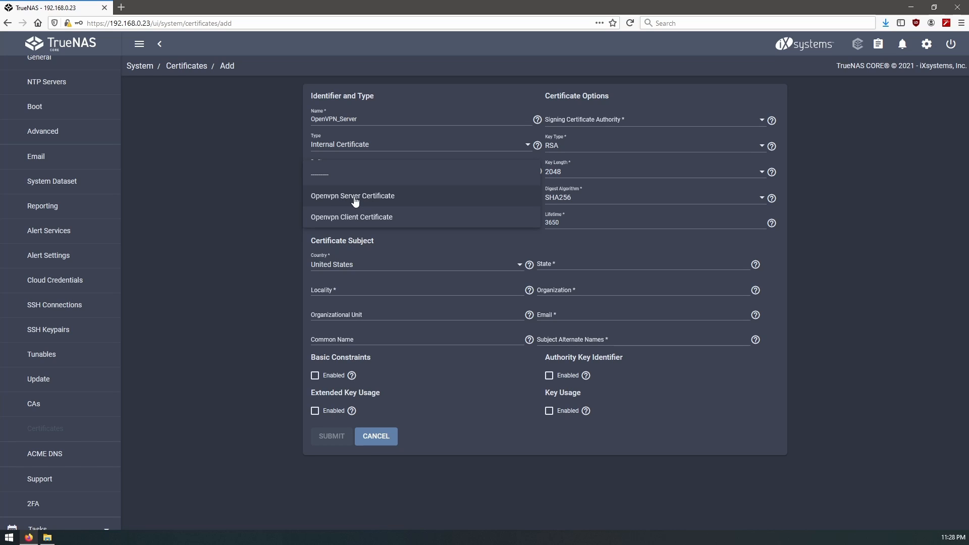
pyautogui.click(355, 199)
pyautogui.click(568, 124)
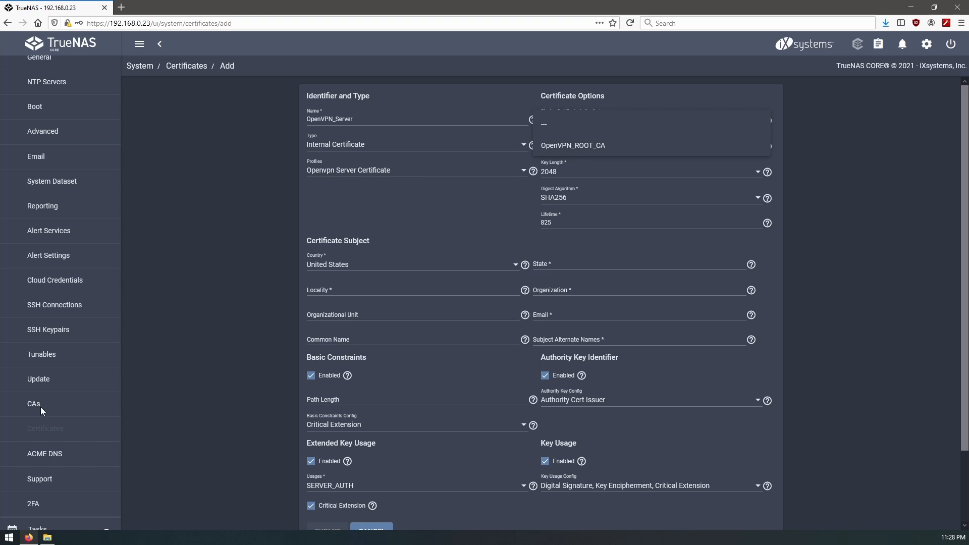
pyautogui.click(580, 147)
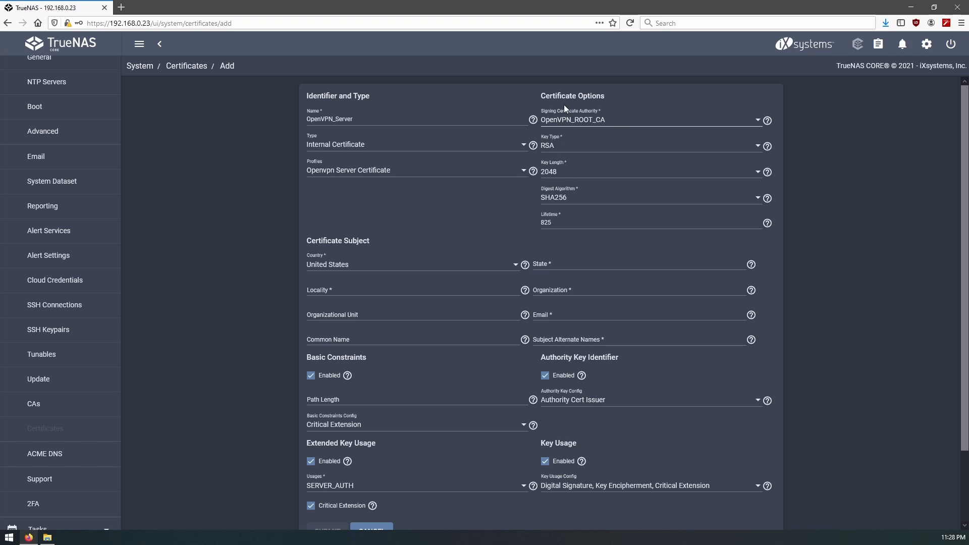
# - Set country Canada, organization Techworks, contact e-mail and common name techworks.gets-it.net
pyautogui.click(358, 267)
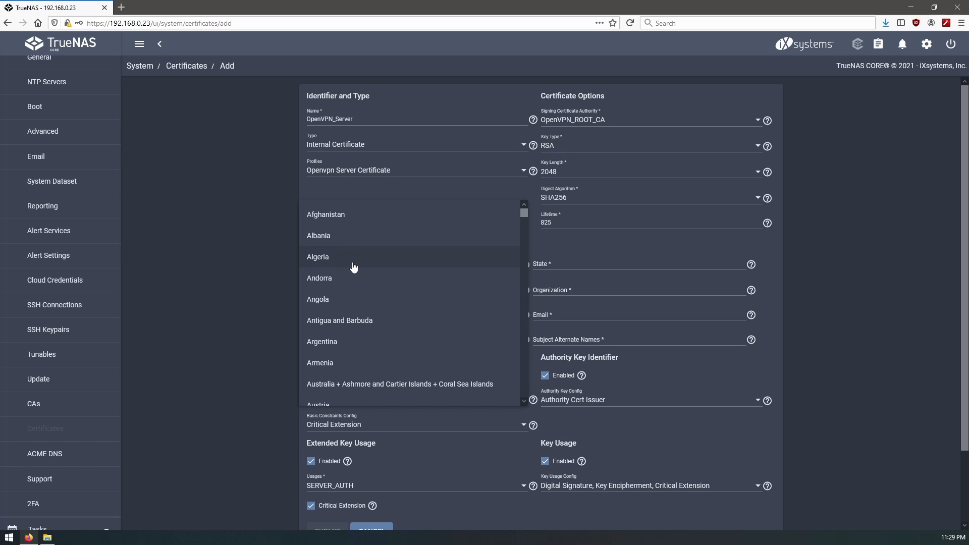
pyautogui.scroll(-15, 353, 267)
pyautogui.scroll(3, 350, 281)
pyautogui.click(335, 283)
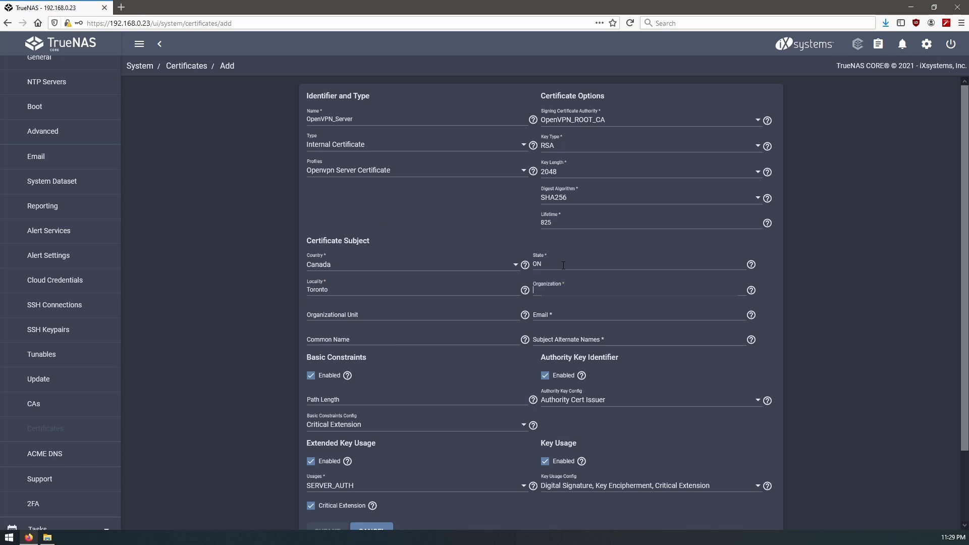
pyautogui.press('Tab')
pyautogui.press('Tab')
pyautogui.press('Tab')
pyautogui.write('tech')
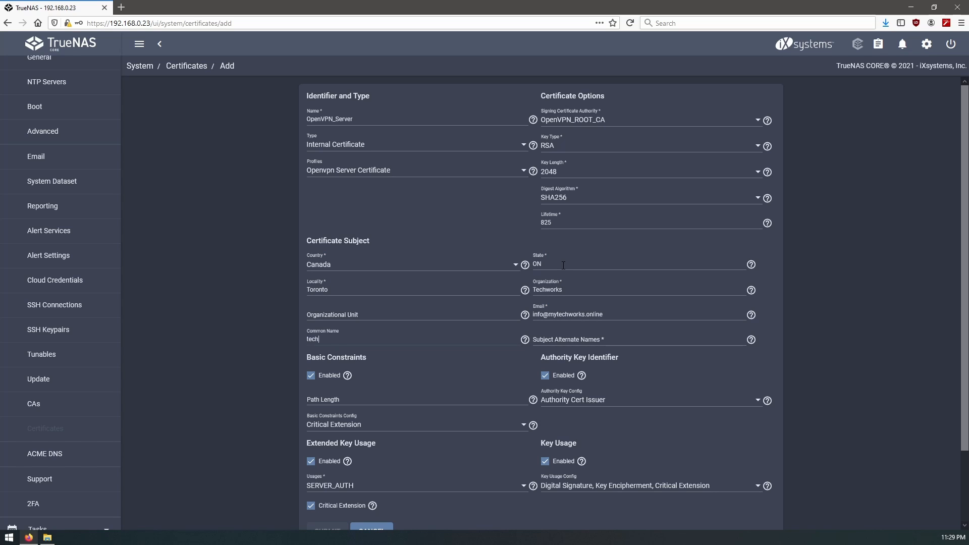
pyautogui.write('works.gets-it.net')
pyautogui.press('Tab')
# - Add alternate name techworks.get-it.net and submit the server certificate
pyautogui.write('techworks.get-it.net')
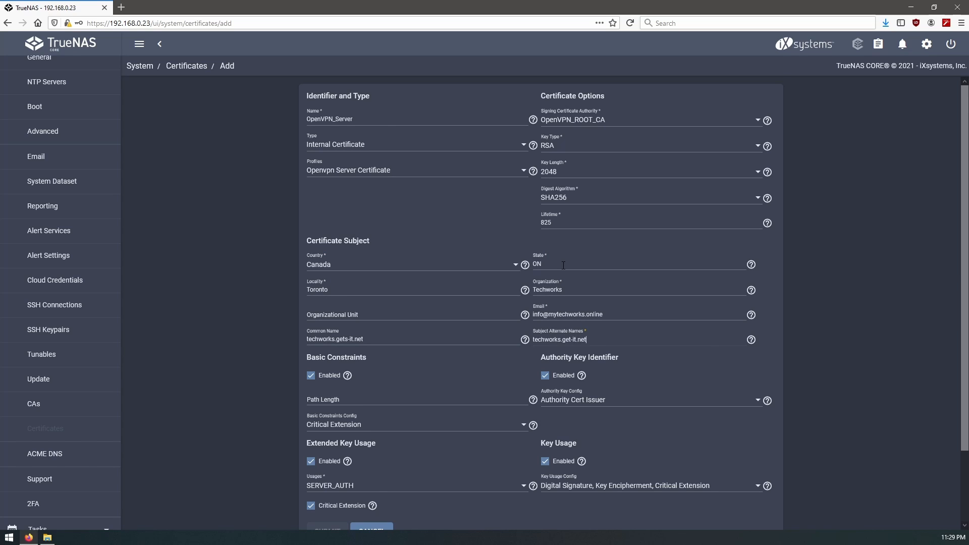
pyautogui.press('Return')
pyautogui.scroll(-3, 482, 351)
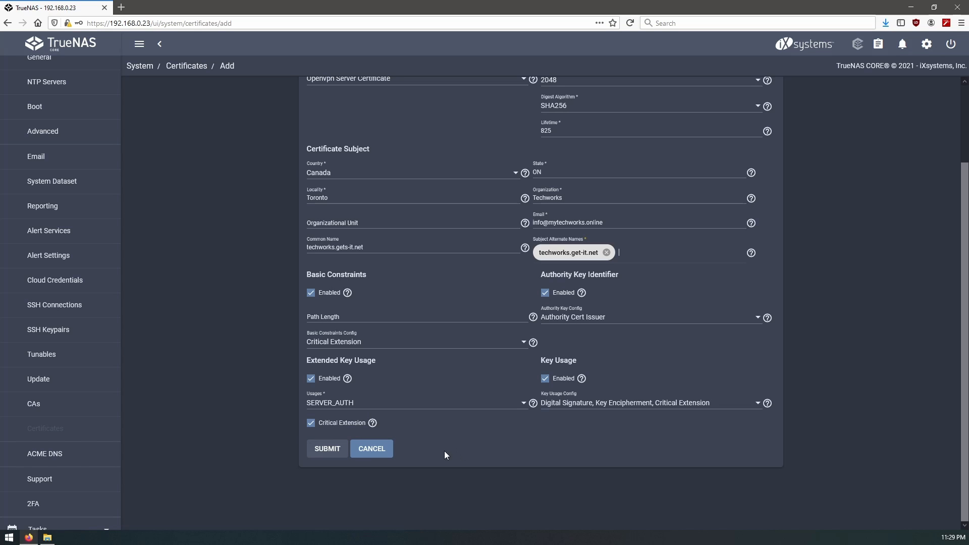
pyautogui.click(330, 450)
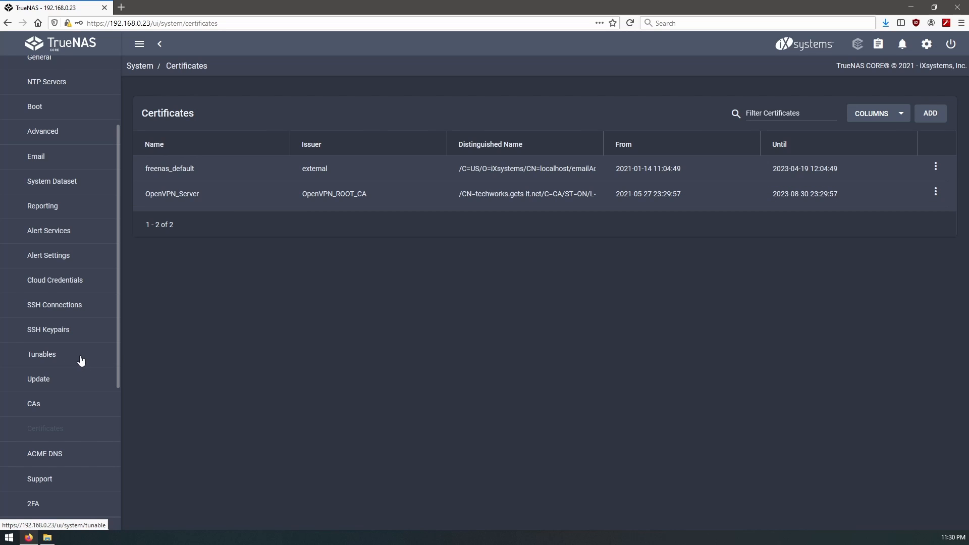
pyautogui.scroll(-5, 70, 362)
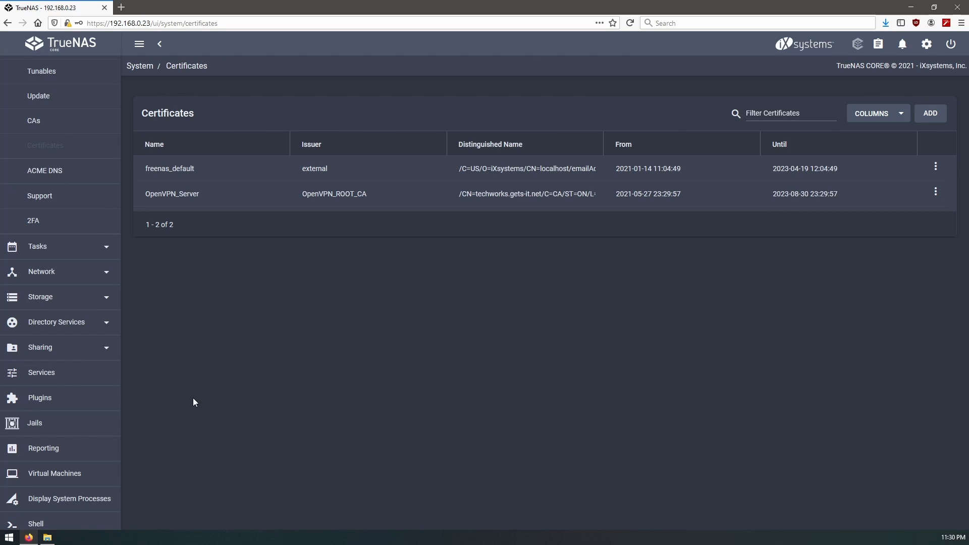
# - Edit the OpenVPN Server service to use the OpenVPN_Server certificate and OpenVPN_ROOT_CA
pyautogui.click(50, 377)
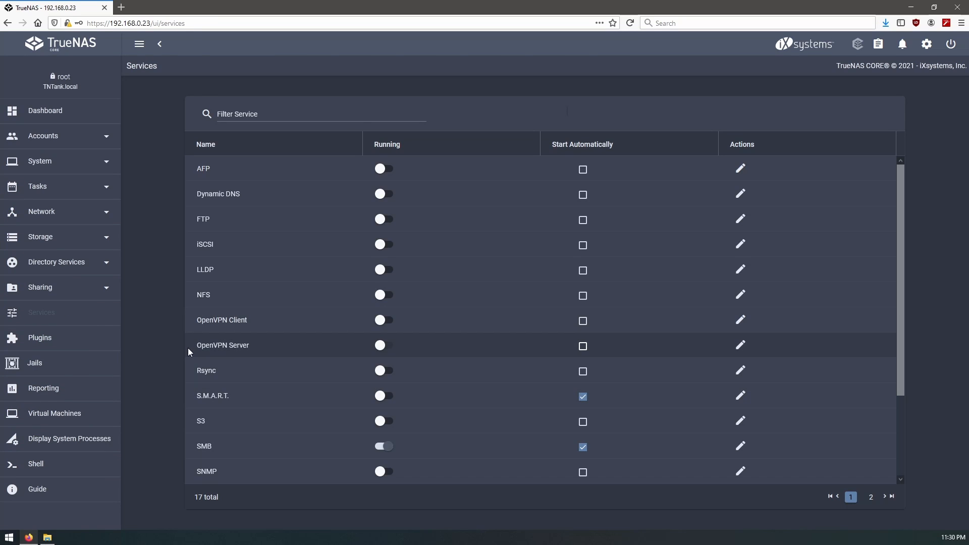
pyautogui.moveTo(193, 348); pyautogui.dragTo(255, 348)
pyautogui.click(794, 349)
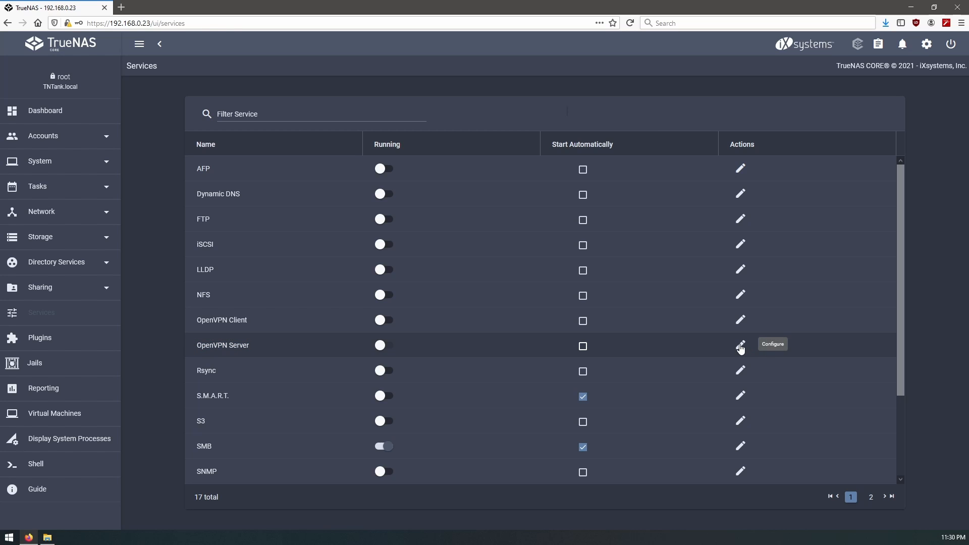
pyautogui.click(740, 347)
pyautogui.click(534, 106)
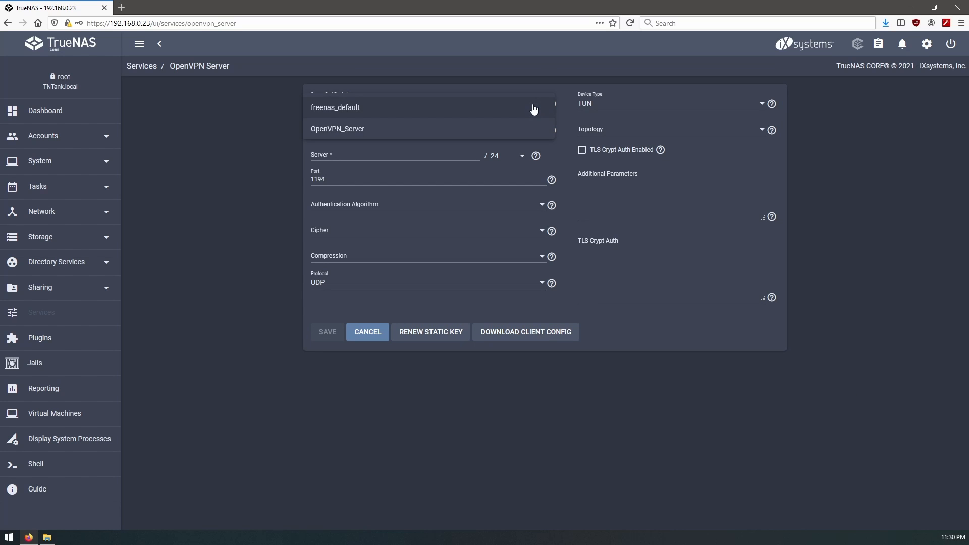
pyautogui.click(370, 133)
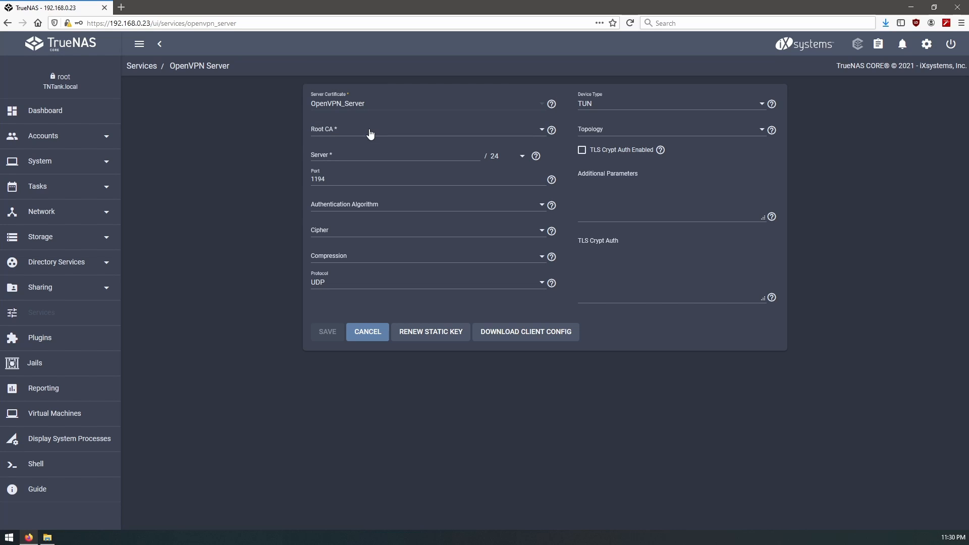
pyautogui.click(353, 134)
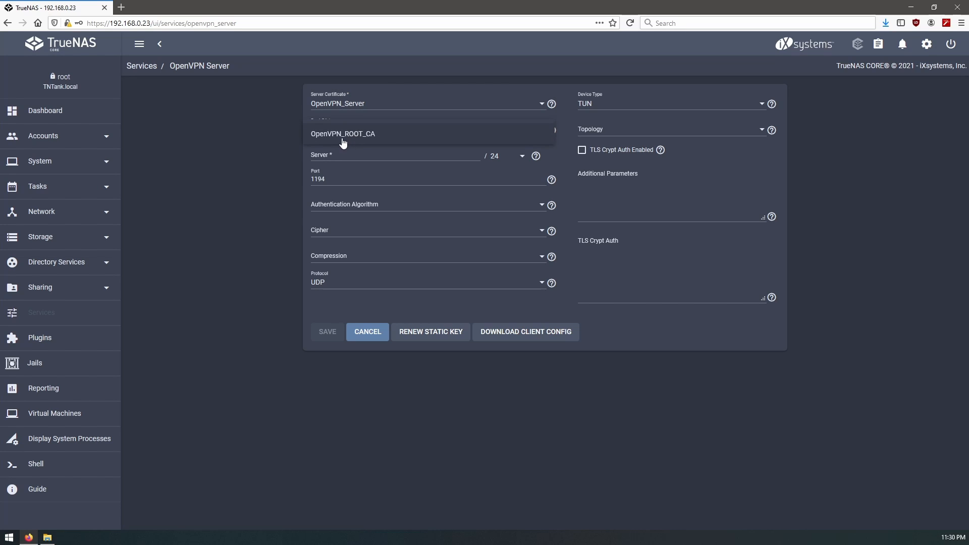
pyautogui.click(343, 141)
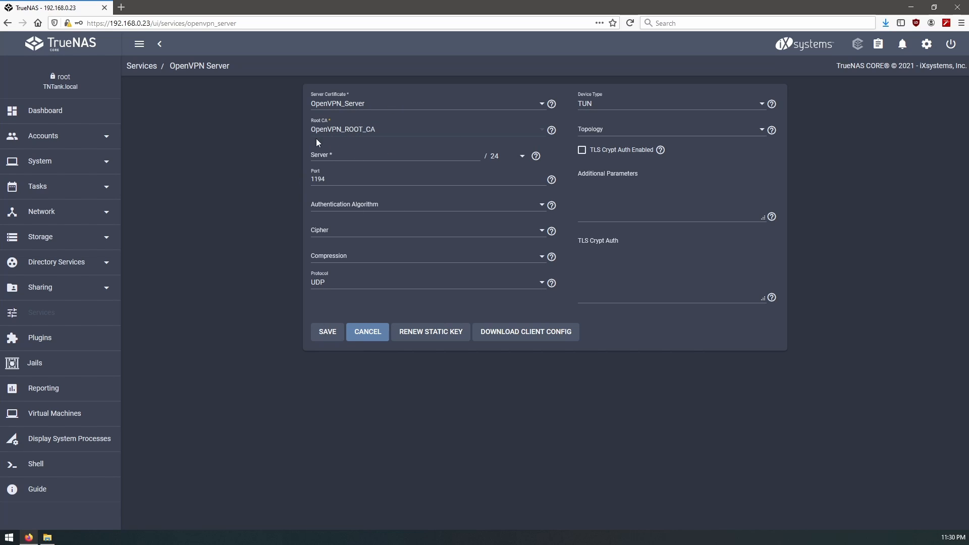
# - Set the VPN server network to 192.168.1.0 and the port to 1196
pyautogui.click(363, 155)
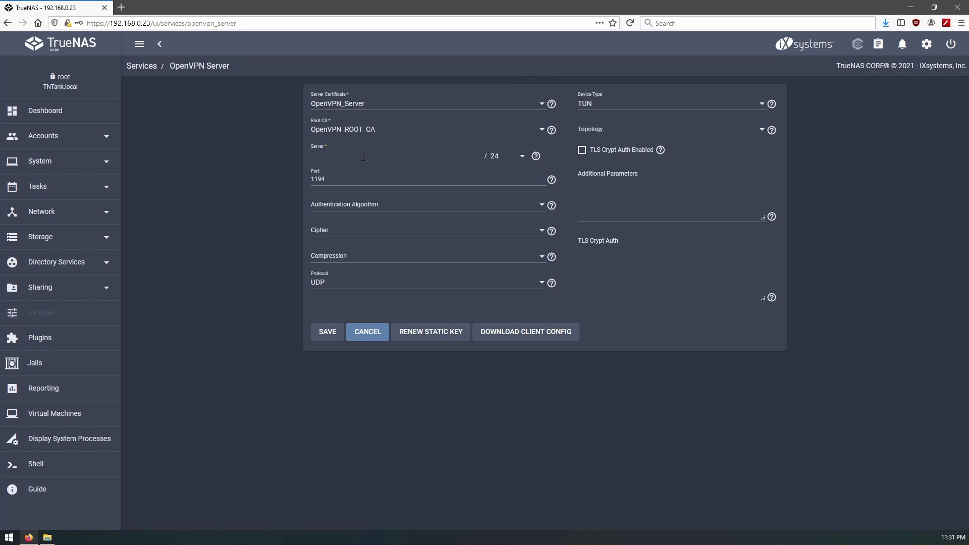
pyautogui.write('92.168')
pyautogui.write('.0.')
pyautogui.doubleClick(345, 155)
pyautogui.click(359, 154)
pyautogui.write('1.0')
pyautogui.hotkey('shift', 'Left')
pyautogui.hotkey('shift', 'Left')
pyautogui.hotkey('shift', 'Left')
pyautogui.hotkey('shift', 'Left')
pyautogui.hotkey('shift', 'Left')
pyautogui.hotkey('shift', 'Left')
pyautogui.hotkey('shift', 'Left')
pyautogui.hotkey('shift', 'Left')
pyautogui.hotkey('shift', 'Left')
pyautogui.hotkey('shift', 'Left')
pyautogui.hotkey('shift', 'Left')
pyautogui.click(359, 180)
pyautogui.press('BackSpace')
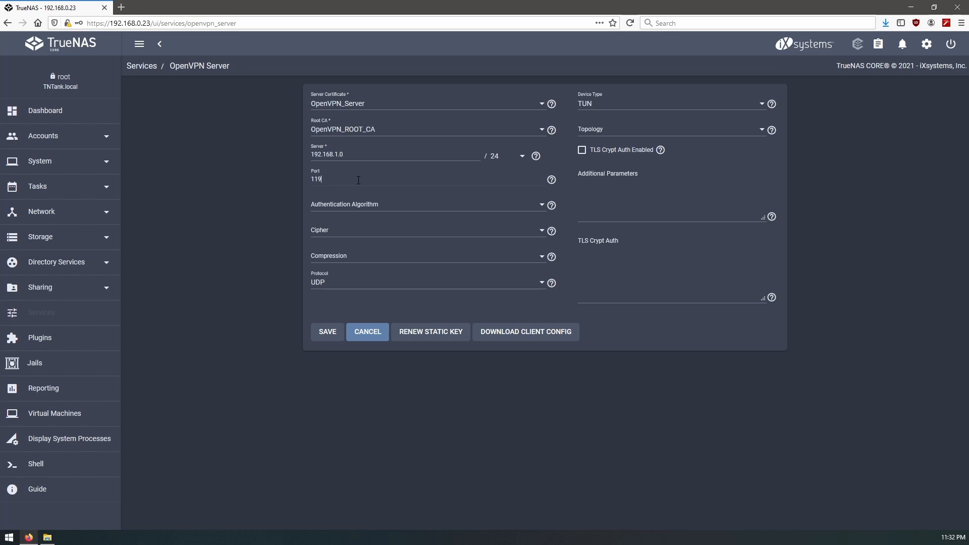
pyautogui.write('6')
# - Choose SHA256 authentication and AES-256-CBC cipher, leaving compression empty
pyautogui.click(374, 204)
pyautogui.click(231, 204)
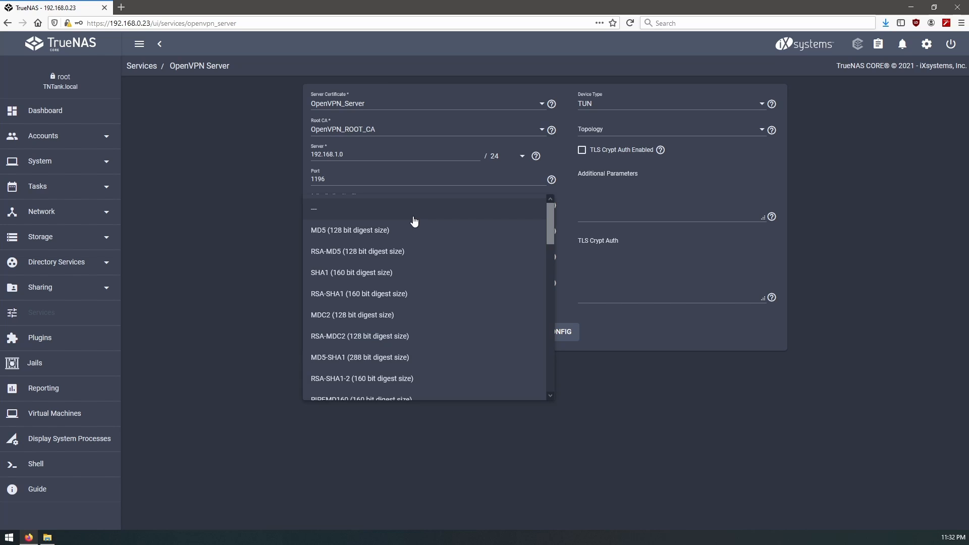
pyautogui.scroll(-8, 399, 278)
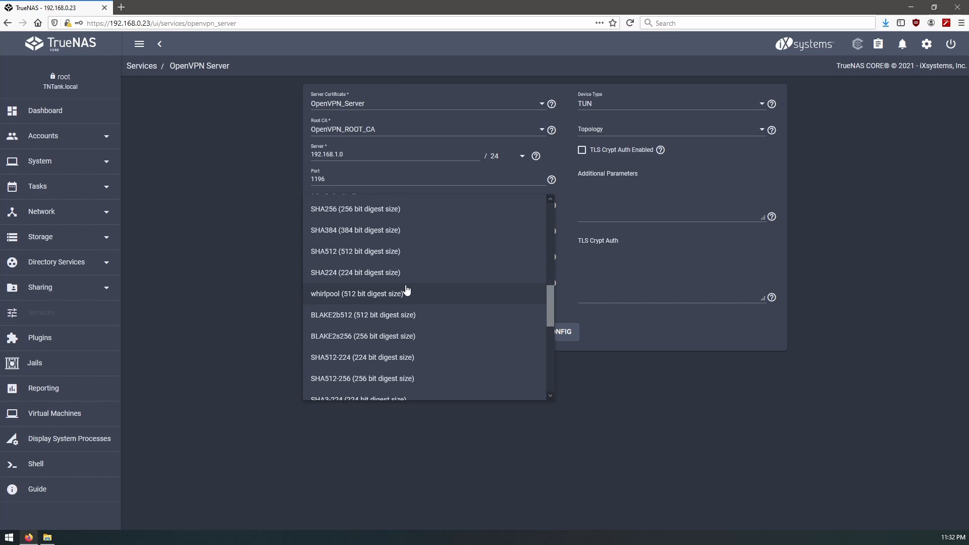
pyautogui.click(407, 220)
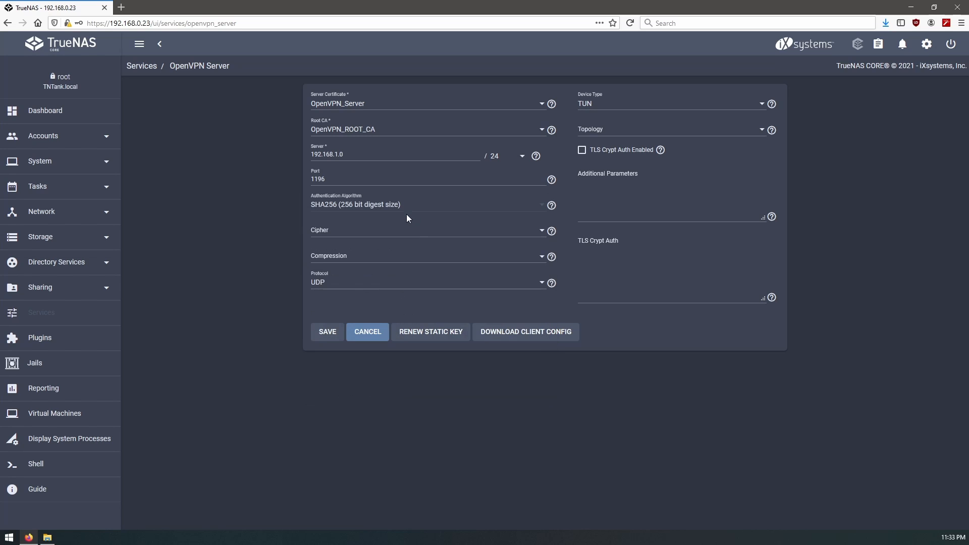
pyautogui.click(419, 241)
pyautogui.scroll(-2, 359, 294)
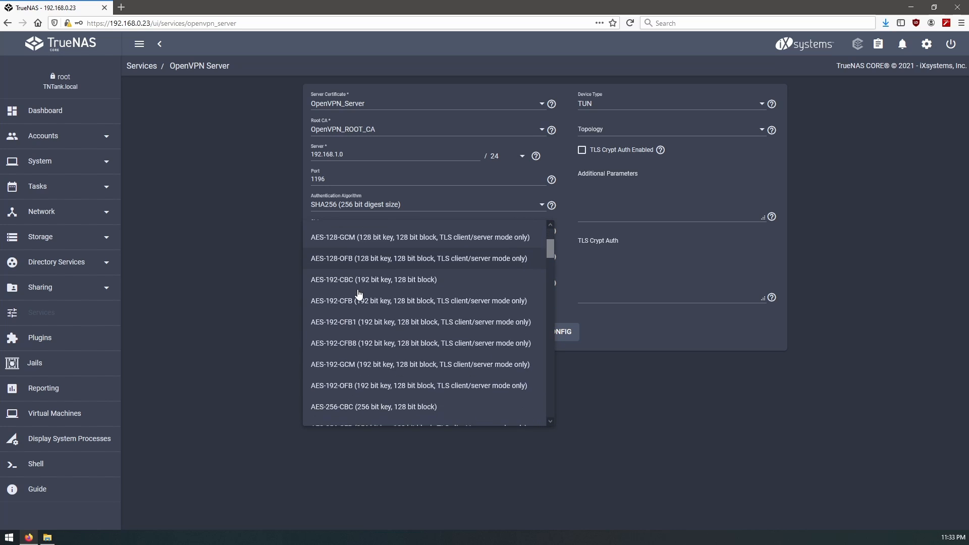
pyautogui.scroll(-3, 358, 294)
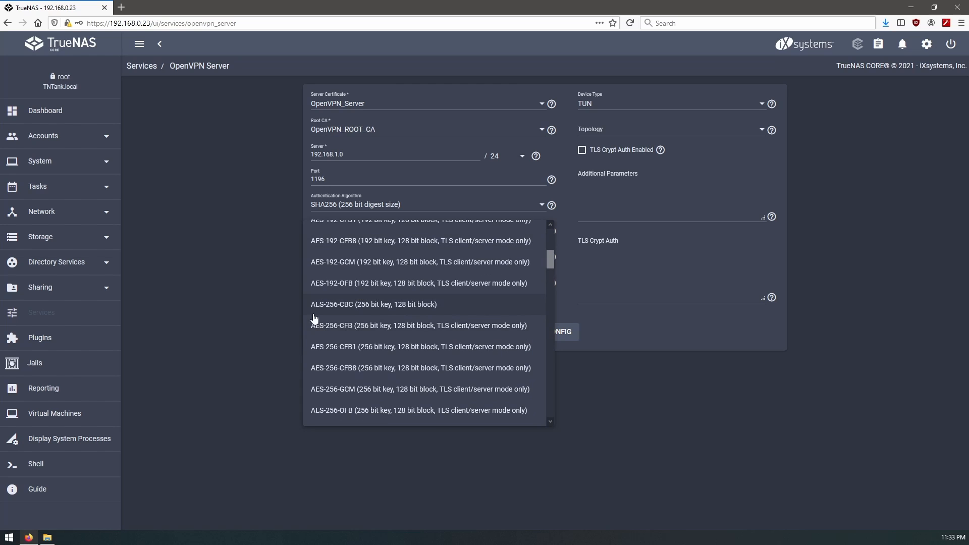
pyautogui.click(345, 308)
pyautogui.click(379, 262)
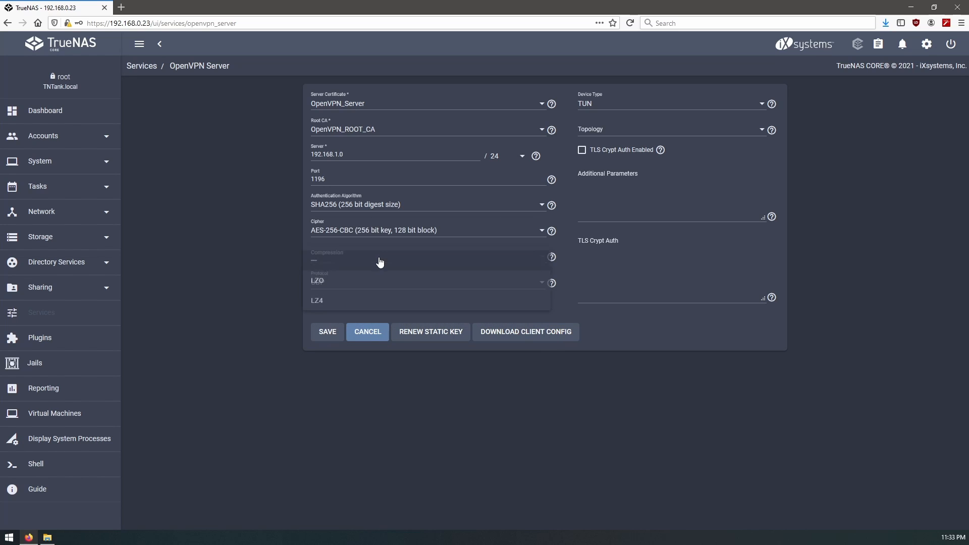
pyautogui.click(211, 253)
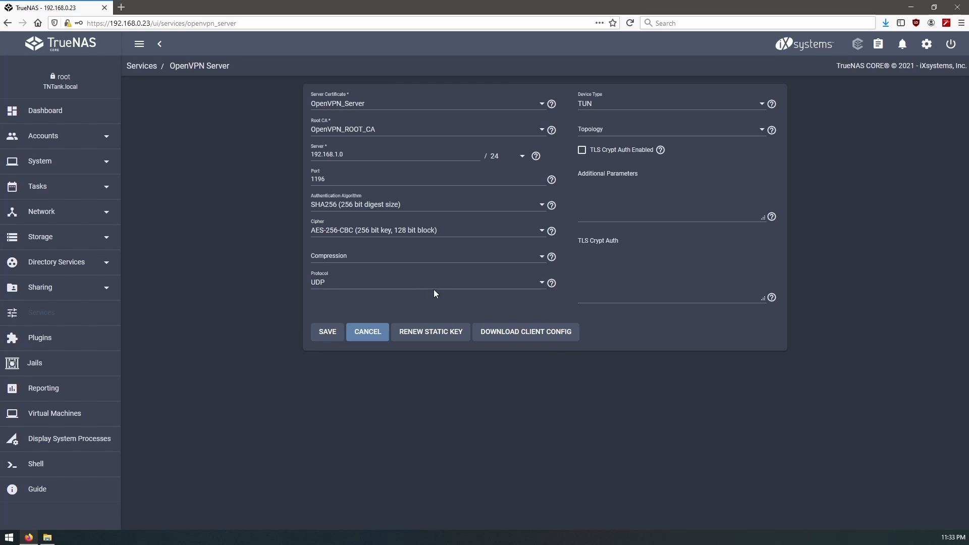
# - Set protocol TCP, device TUN, topology SUBNET, enable TLS Crypt Auth, and save
pyautogui.click(432, 289)
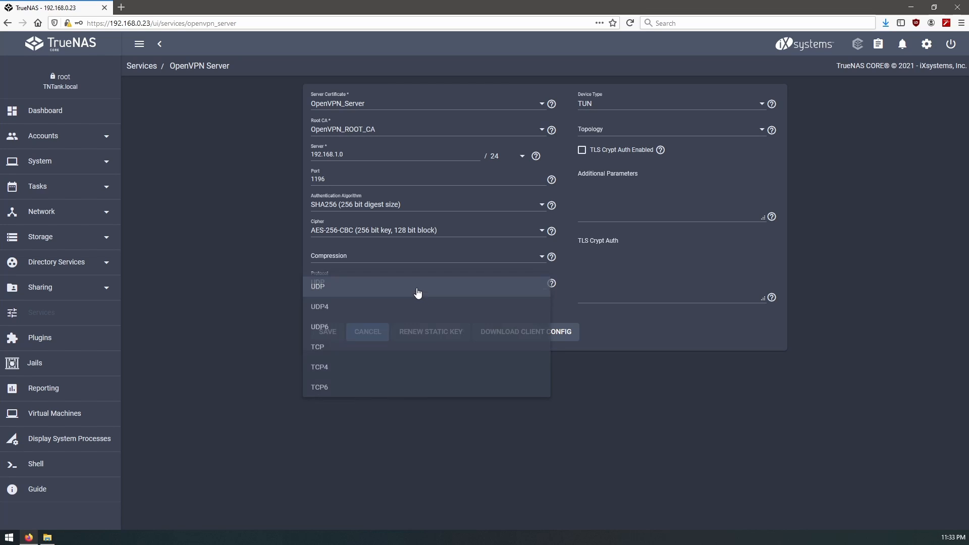
pyautogui.click(335, 352)
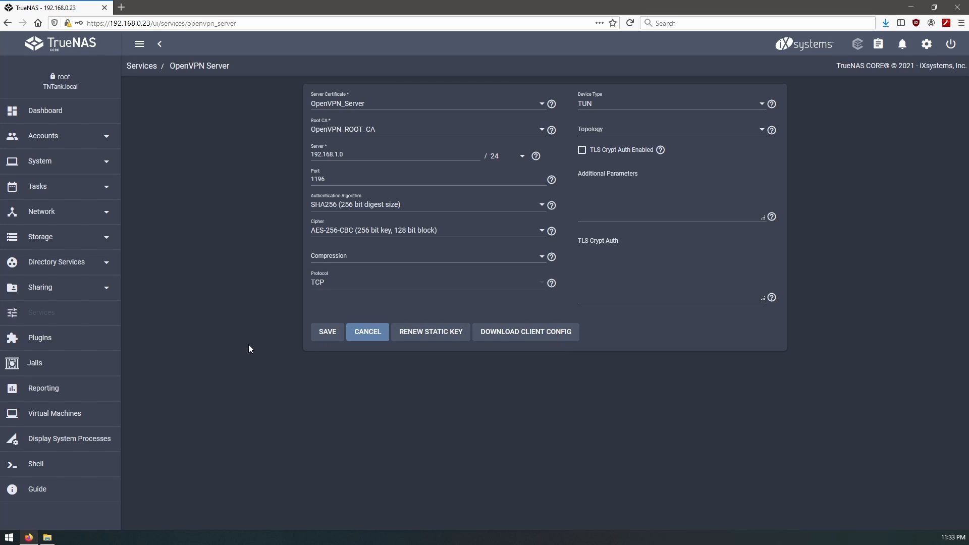
pyautogui.click(762, 104)
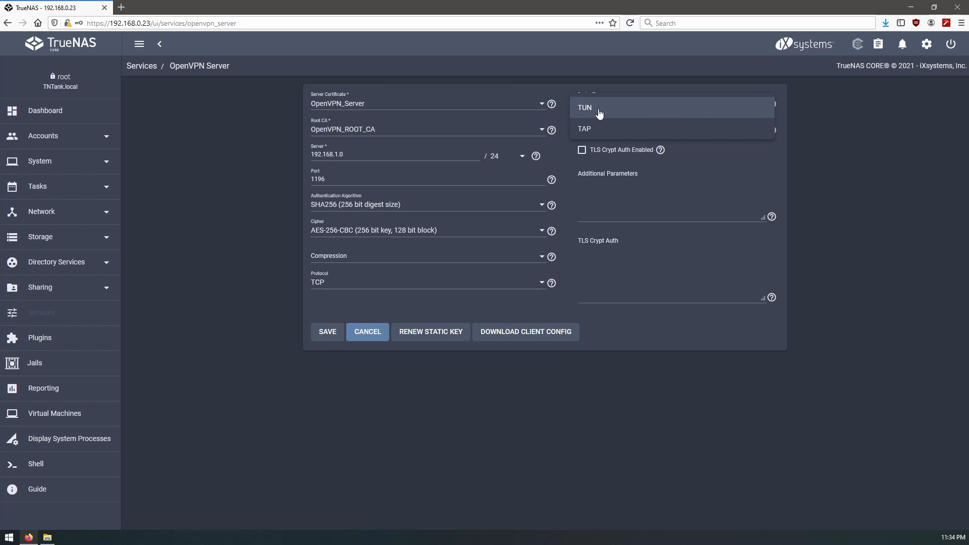
pyautogui.click(795, 148)
pyautogui.click(638, 132)
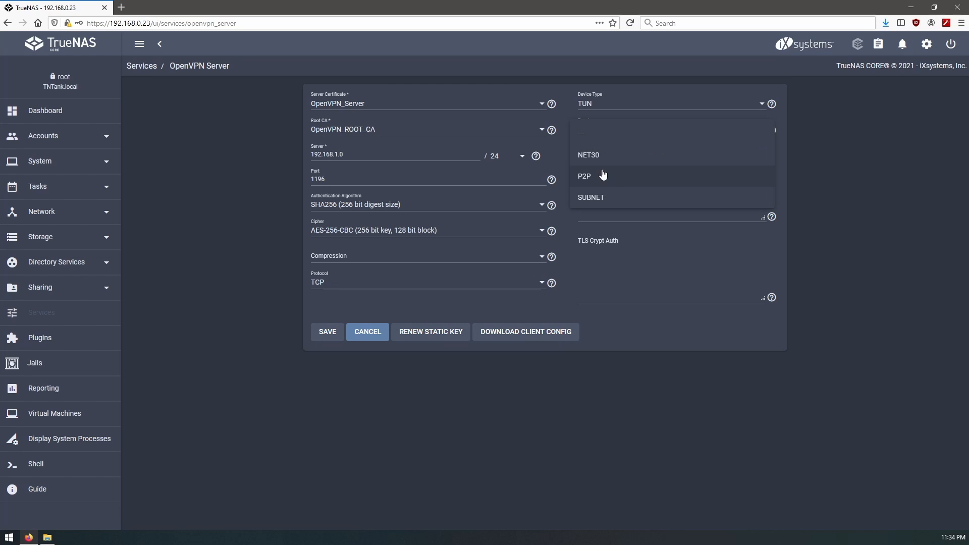
pyautogui.click(613, 196)
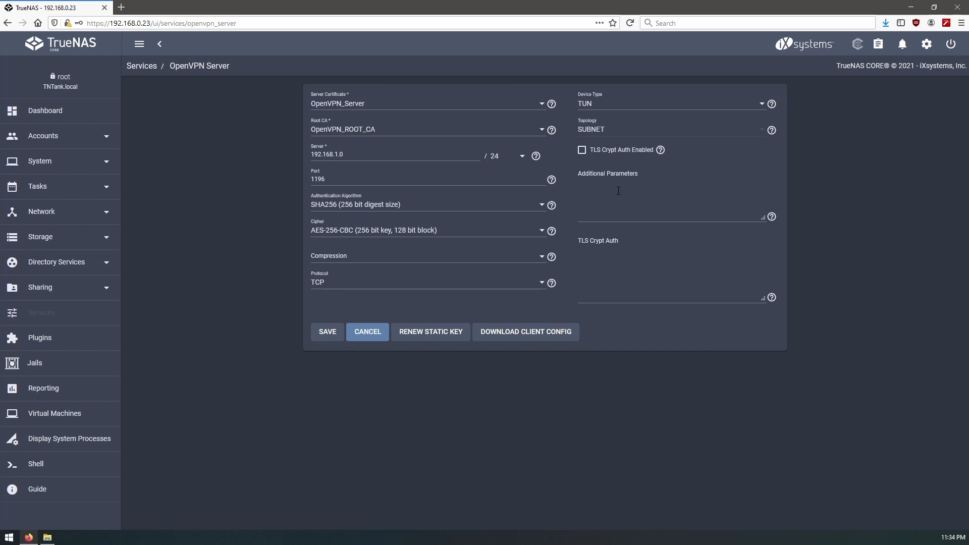
pyautogui.click(582, 150)
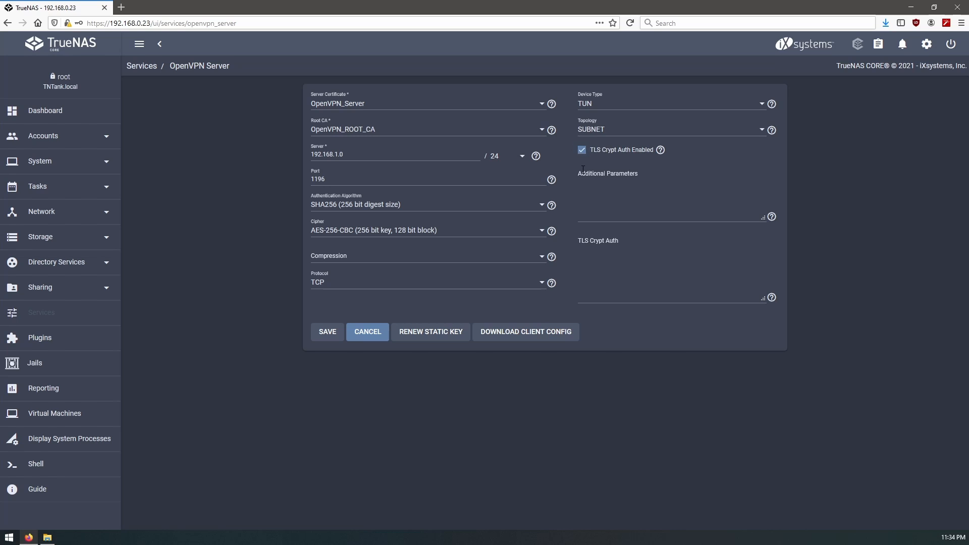
pyautogui.click(661, 150)
pyautogui.click(631, 143)
pyautogui.click(329, 334)
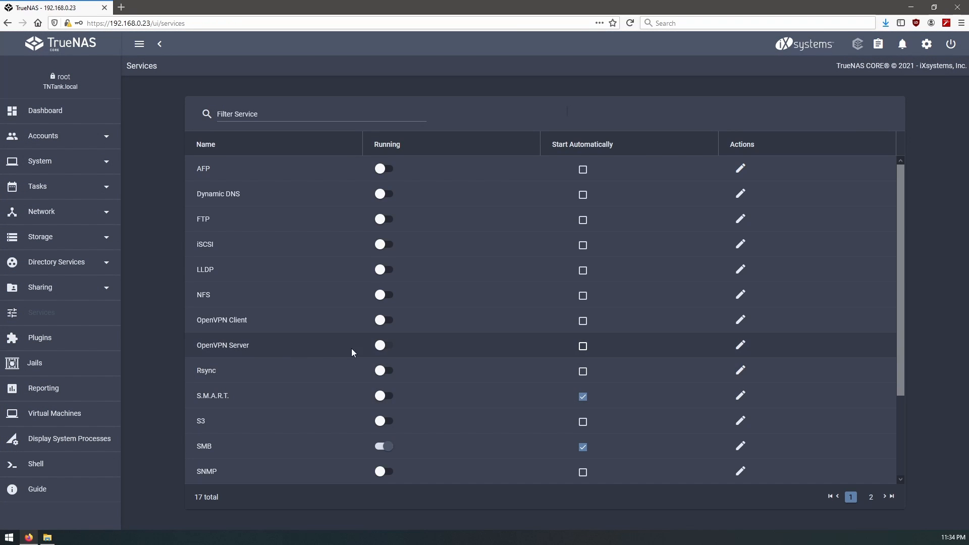
# - Start OpenVPN Server with auto-start, abandon a client config download, and open System > Certificates
pyautogui.click(385, 348)
pyautogui.click(583, 347)
pyautogui.click(741, 345)
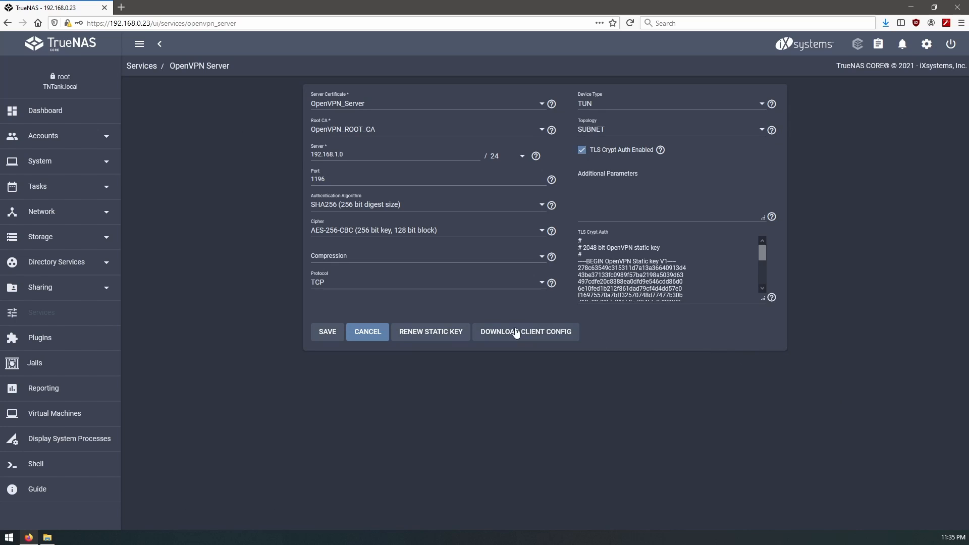
pyautogui.click(523, 334)
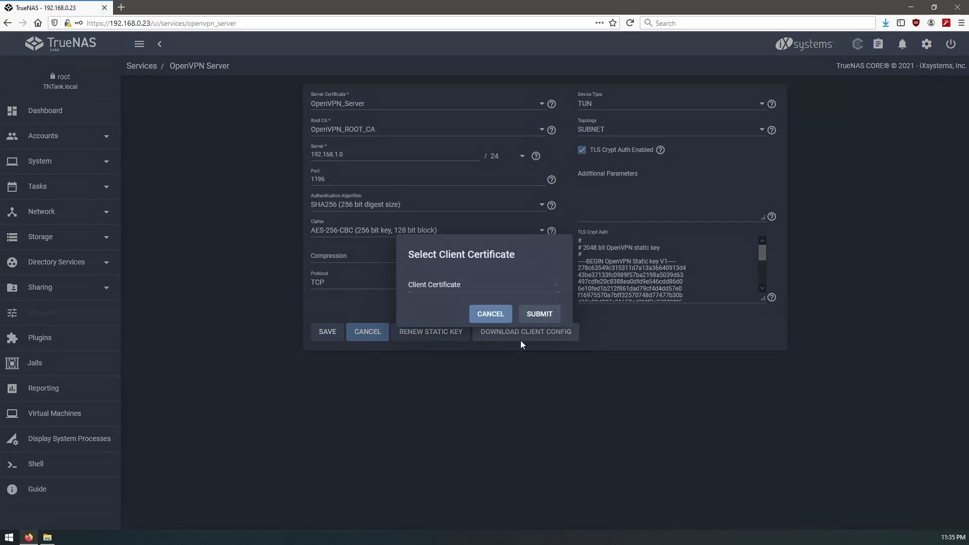
pyautogui.click(552, 291)
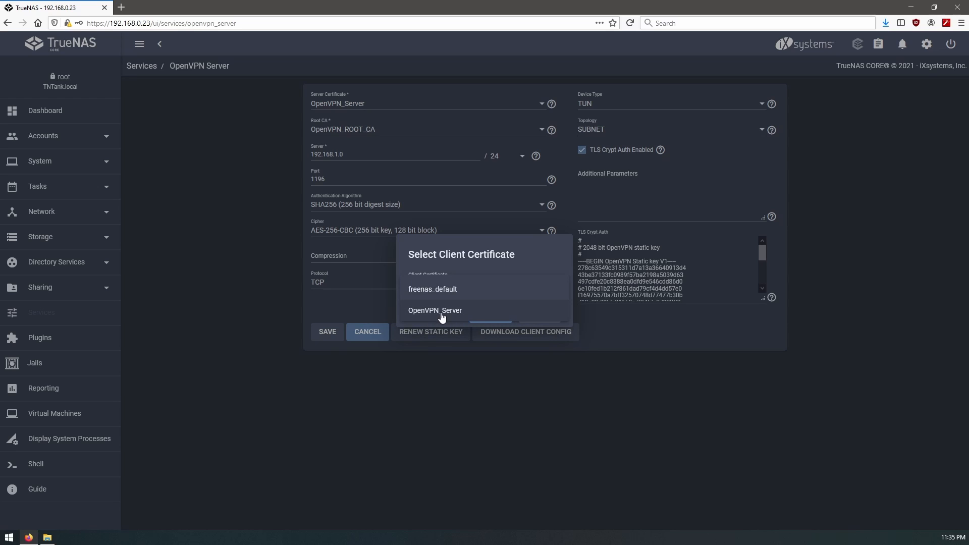
pyautogui.click(487, 442)
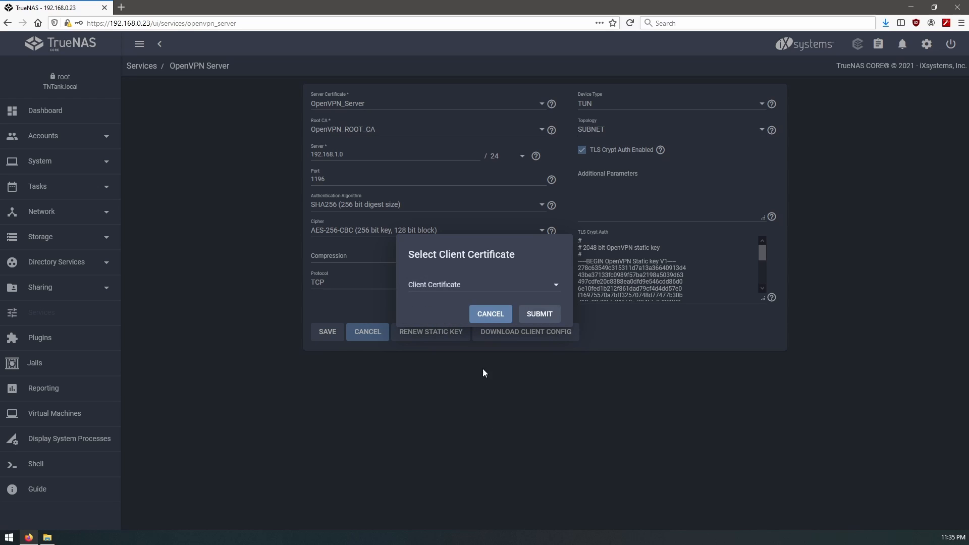
pyautogui.click(490, 314)
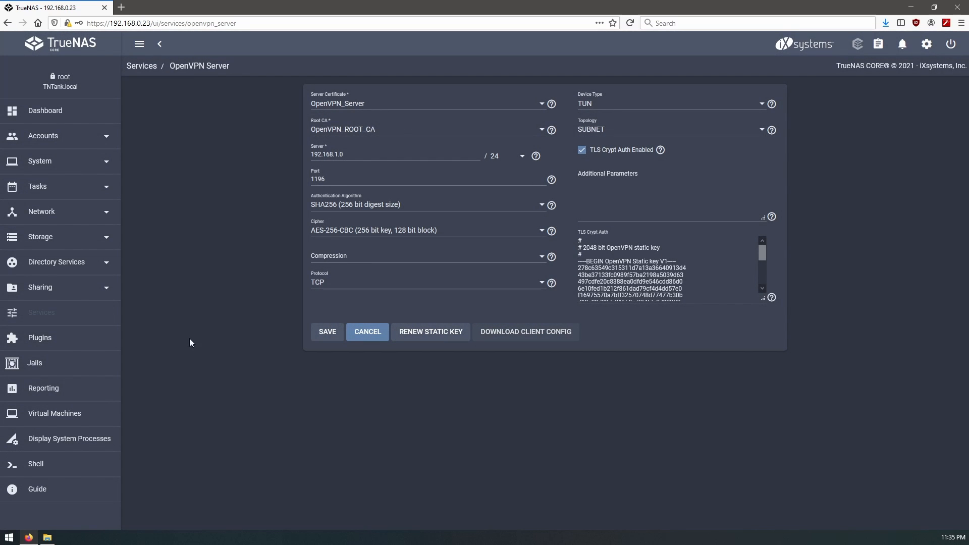
pyautogui.click(107, 167)
pyautogui.click(76, 386)
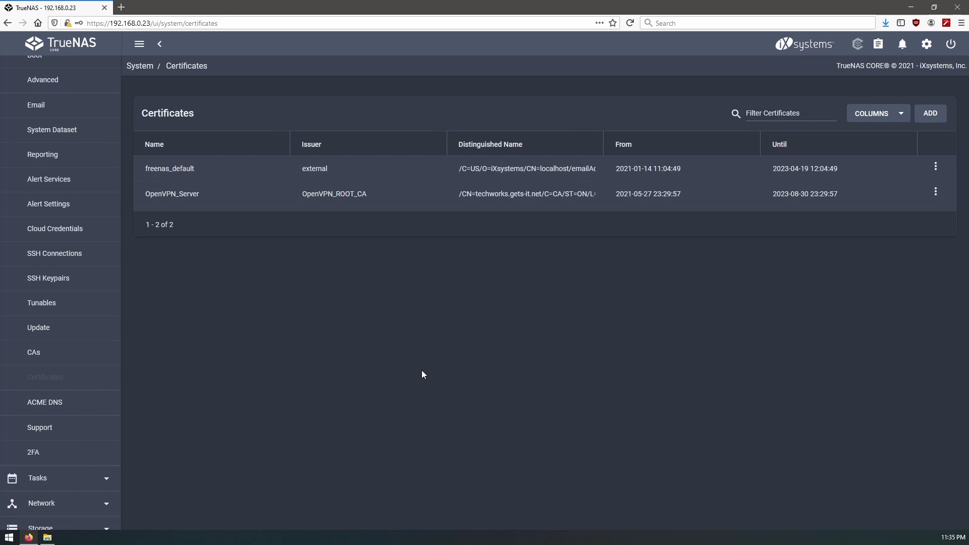
# - Start a new certificate with the Openvpn Client Certificate profile, named OpenVPN_User01, signed by OpenVPN_ROOT_CA
pyautogui.click(928, 117)
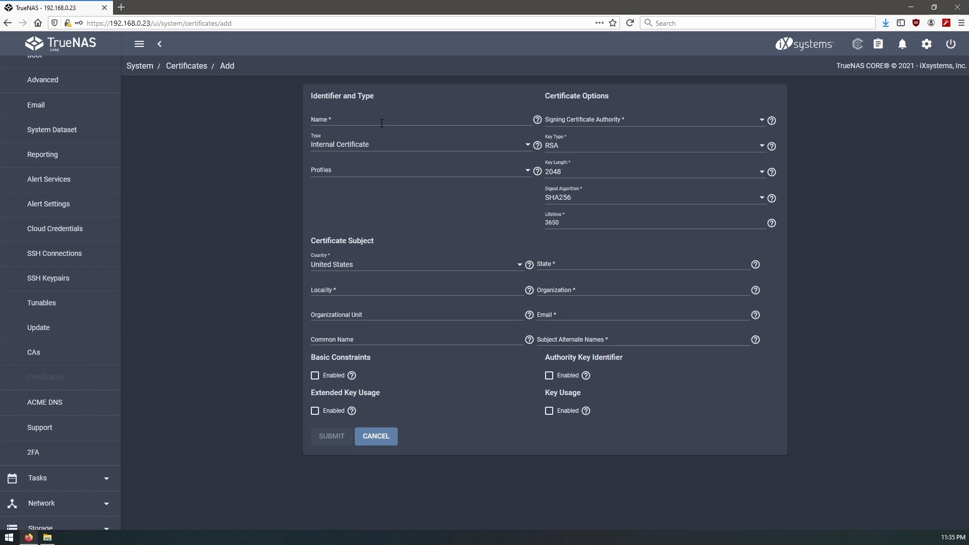
pyautogui.click(359, 171)
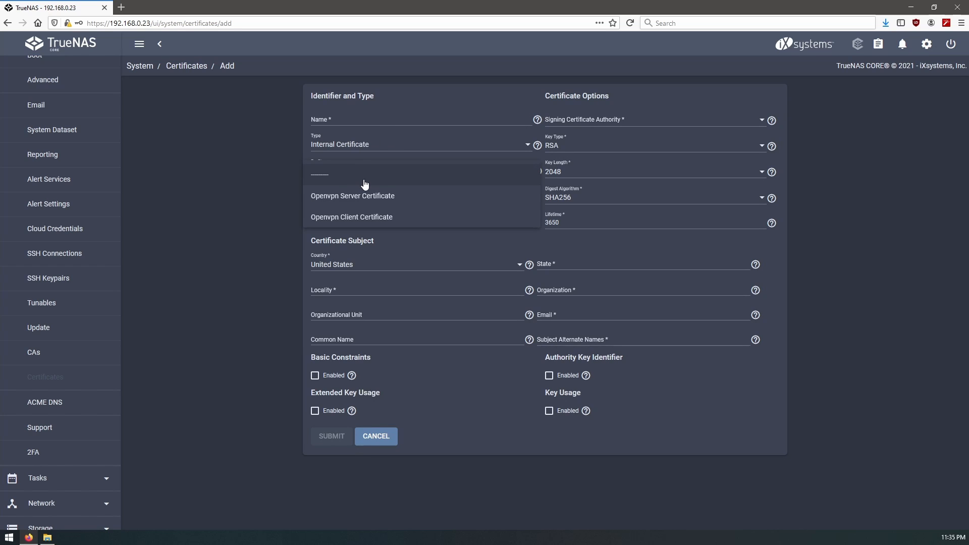
pyautogui.click(355, 217)
pyautogui.click(373, 118)
pyautogui.write('O')
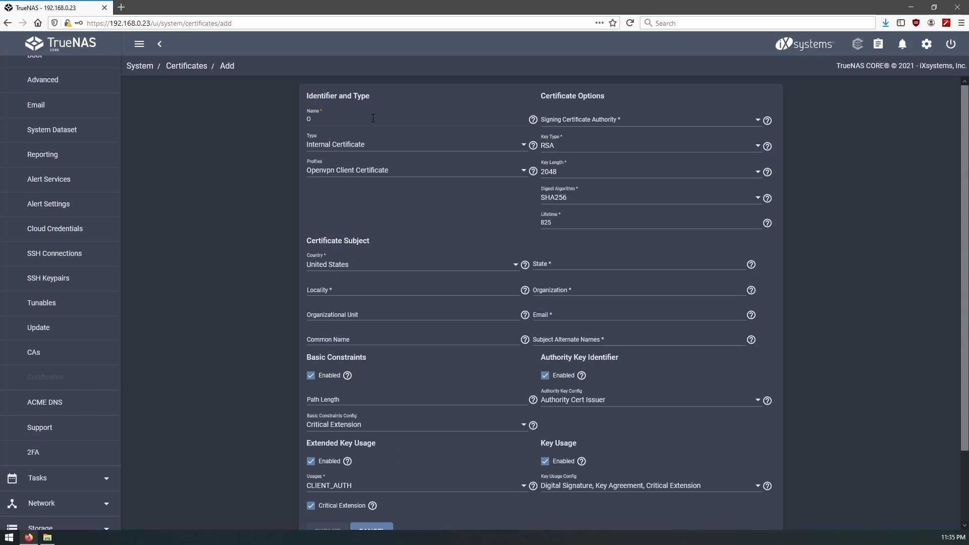
pyautogui.write('penVPN_User01')
pyautogui.click(627, 123)
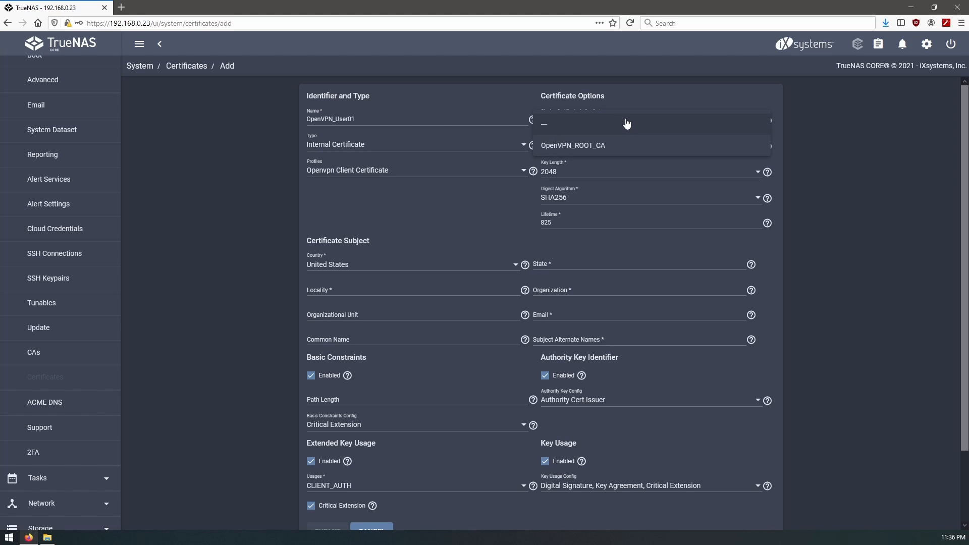
pyautogui.click(604, 147)
pyautogui.click(605, 147)
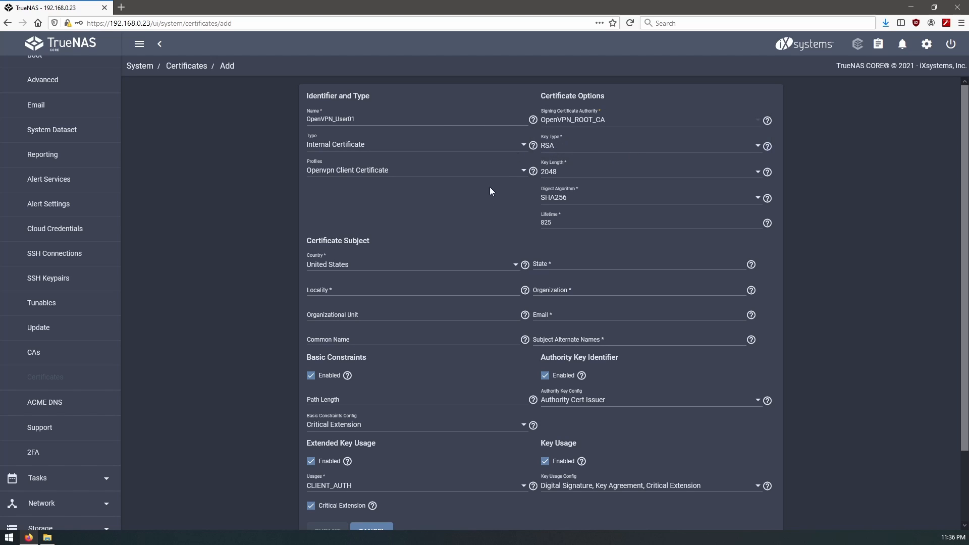
# - Set subject Canada, ON, Toronto, the contact e-mail and Common Name techworks.get-it.net, then submit
pyautogui.click(464, 268)
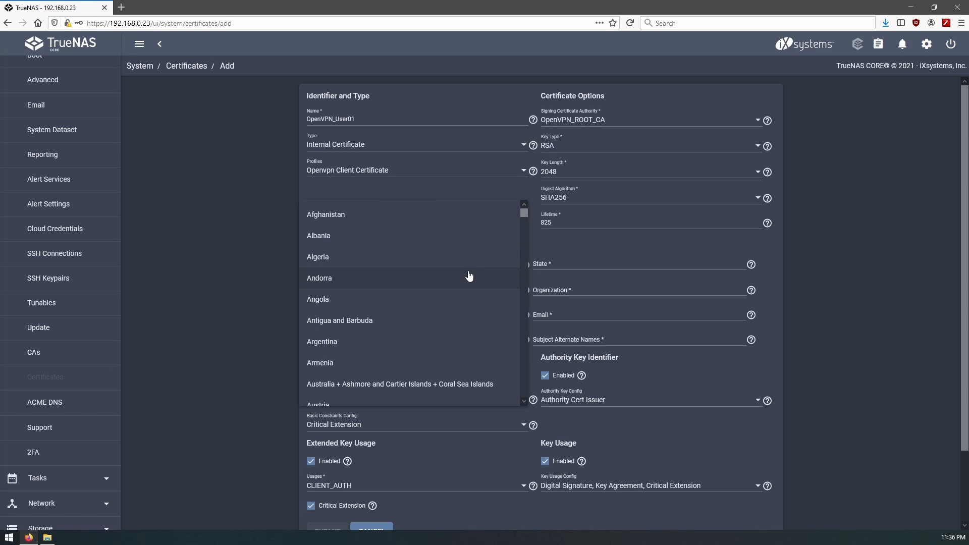
pyautogui.scroll(-5, 387, 298)
pyautogui.click(387, 298)
pyautogui.click(577, 265)
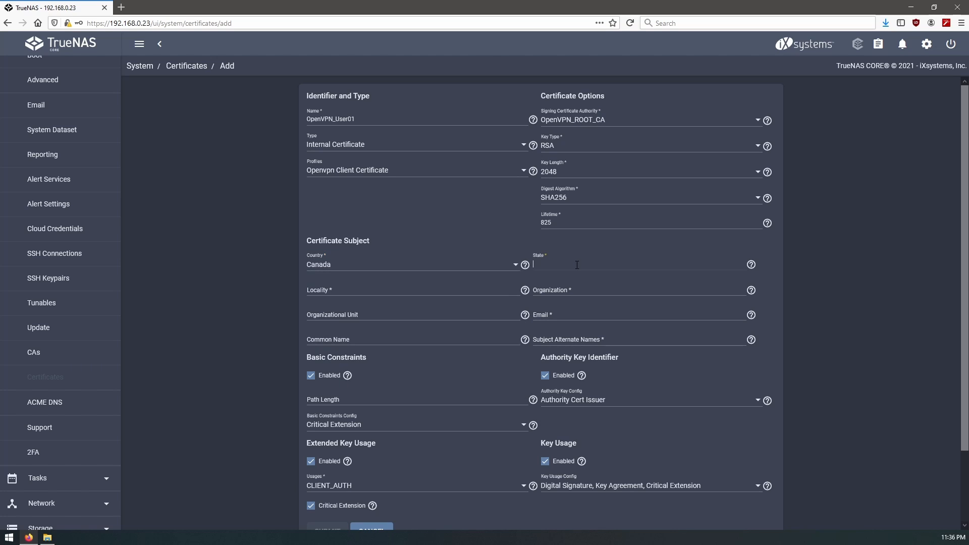
pyautogui.write('ON')
pyautogui.press('Tab')
pyautogui.write('Toronto')
pyautogui.press('Tab')
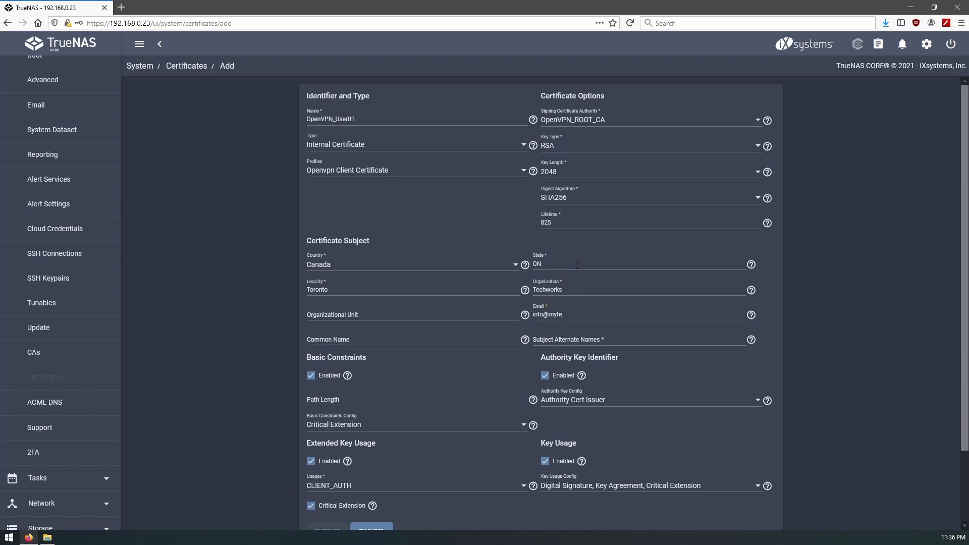
pyautogui.press('Tab')
pyautogui.write('techworks.get-it.net')
pyautogui.press('Tab')
pyautogui.write('techworks.get-it.net')
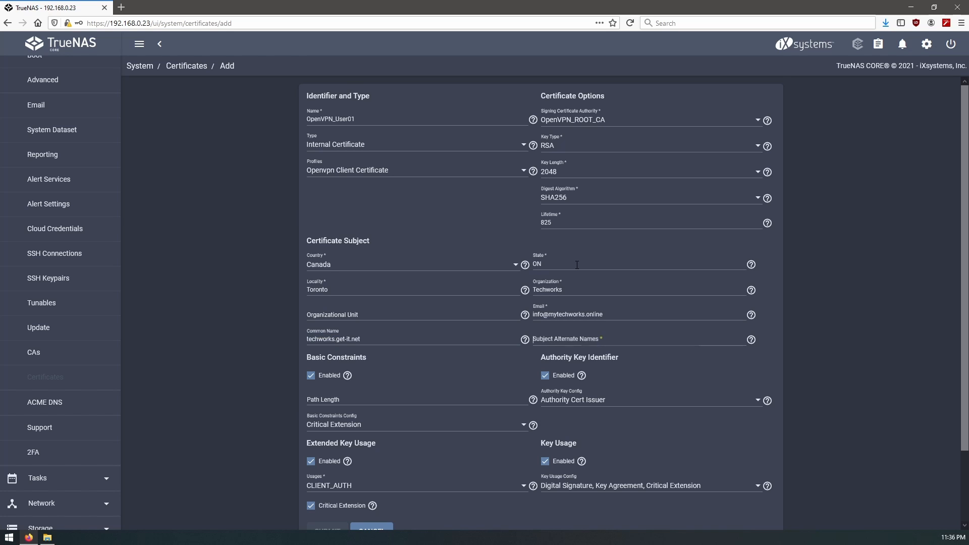
pyautogui.press('Return')
pyautogui.scroll(-3, 416, 394)
pyautogui.click(325, 449)
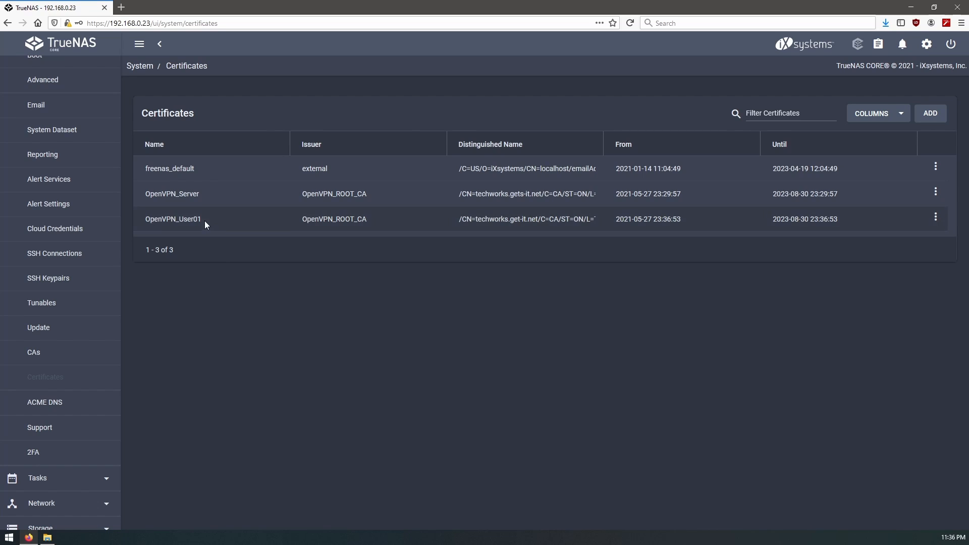
pyautogui.moveTo(204, 220); pyautogui.dragTo(147, 222)
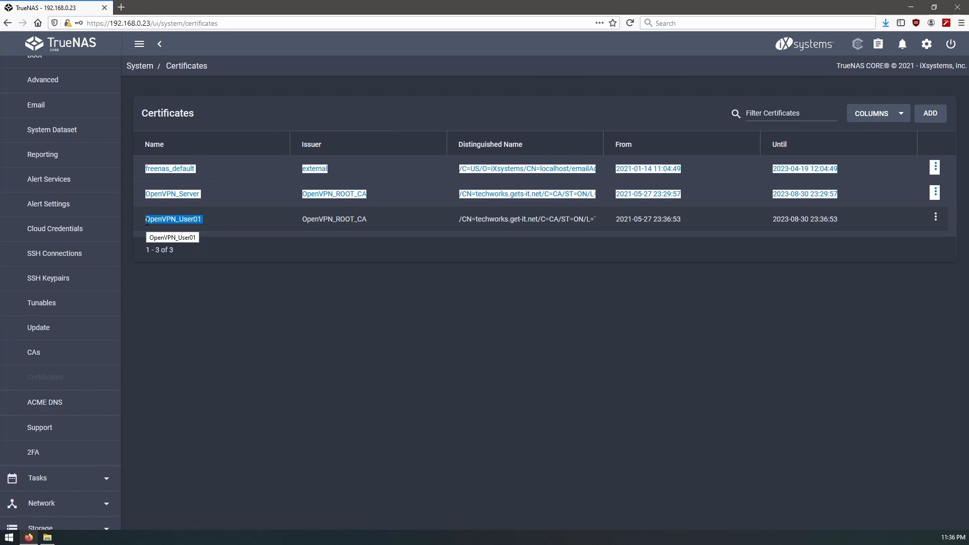
pyautogui.click(249, 332)
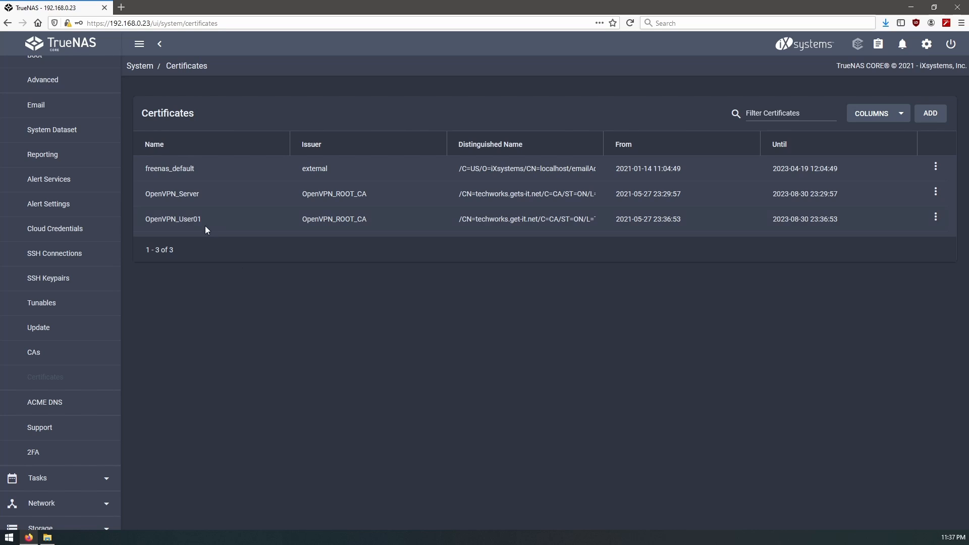
pyautogui.moveTo(145, 219); pyautogui.dragTo(202, 222)
pyautogui.click(246, 250)
pyautogui.moveTo(146, 219); pyautogui.dragTo(198, 237)
pyautogui.click(222, 225)
pyautogui.moveTo(147, 221); pyautogui.dragTo(204, 225)
pyautogui.click(240, 284)
# - From the OpenVPN Server service, generate the OpenVPN_User01 client config and save openVPNClientConfig.ovpn
pyautogui.scroll(-5, 60, 259)
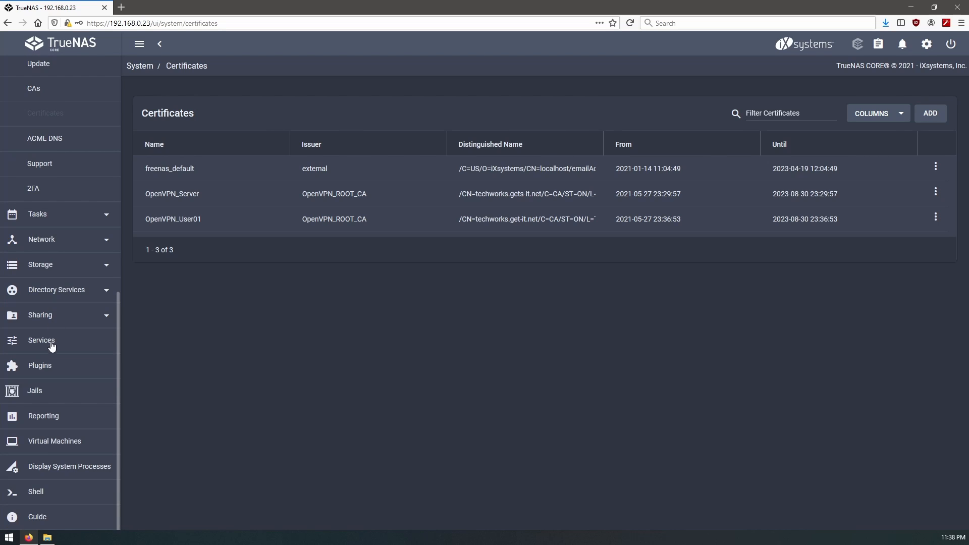
pyautogui.click(51, 345)
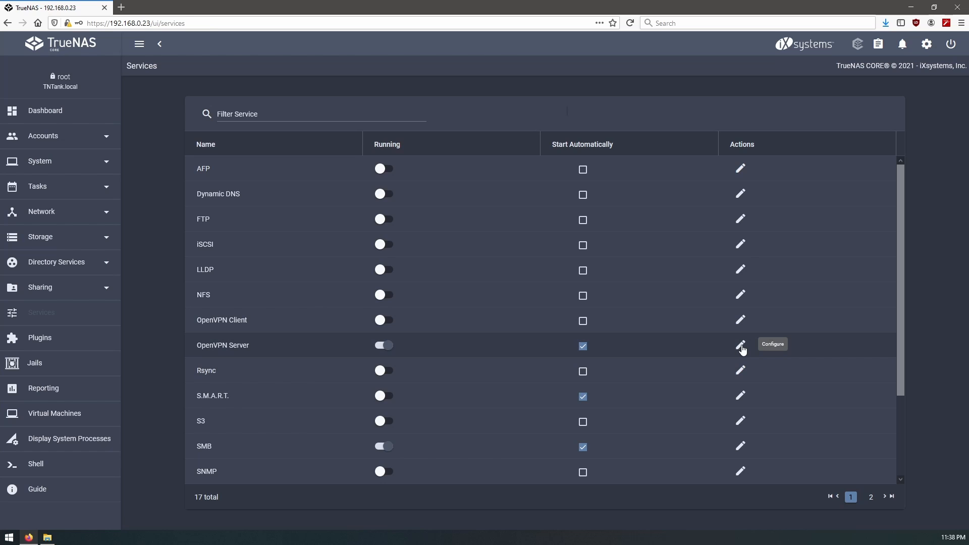
pyautogui.click(741, 347)
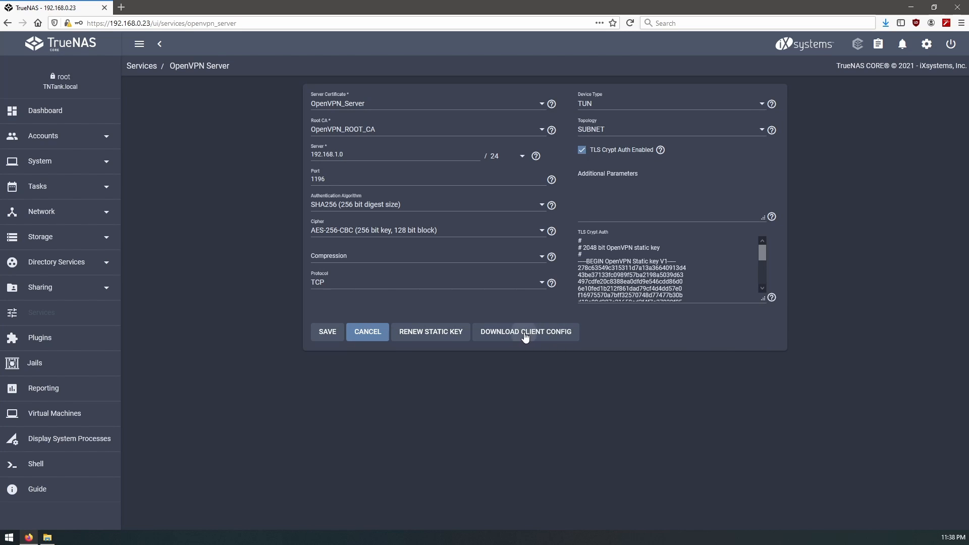
pyautogui.click(524, 336)
pyautogui.click(555, 292)
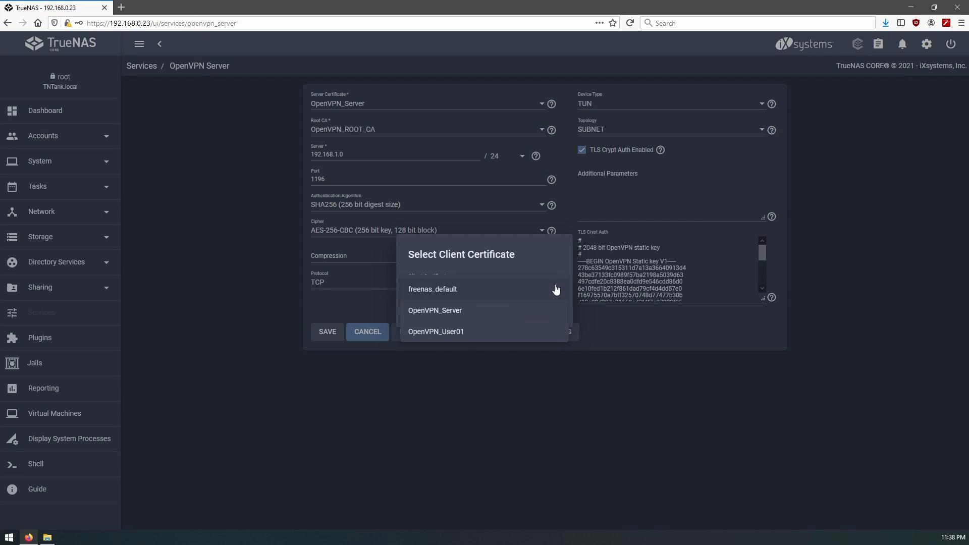
pyautogui.click(471, 335)
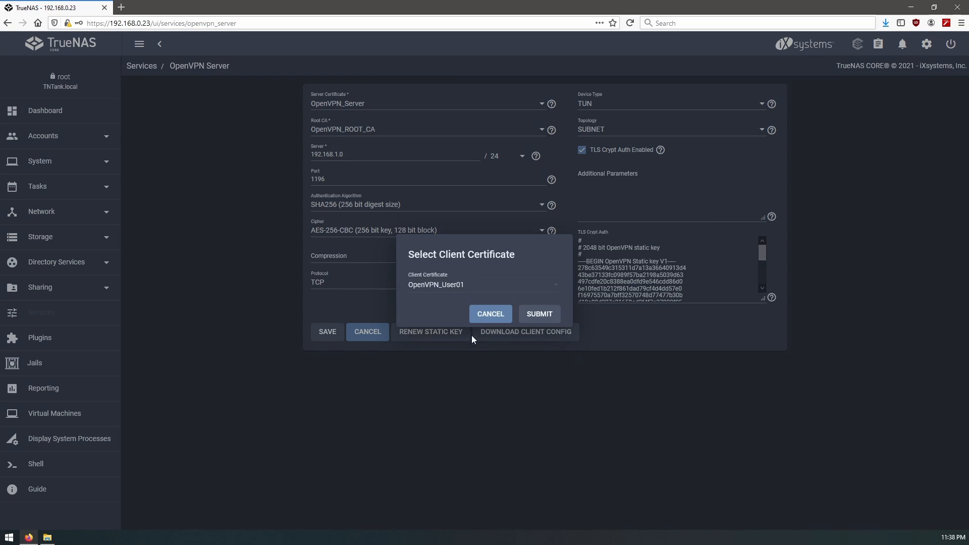
pyautogui.click(538, 316)
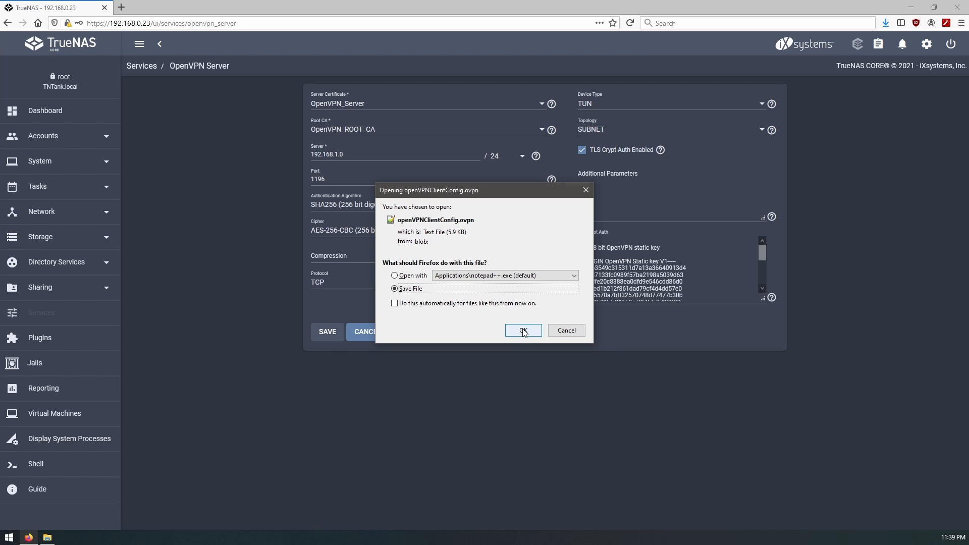
pyautogui.click(524, 331)
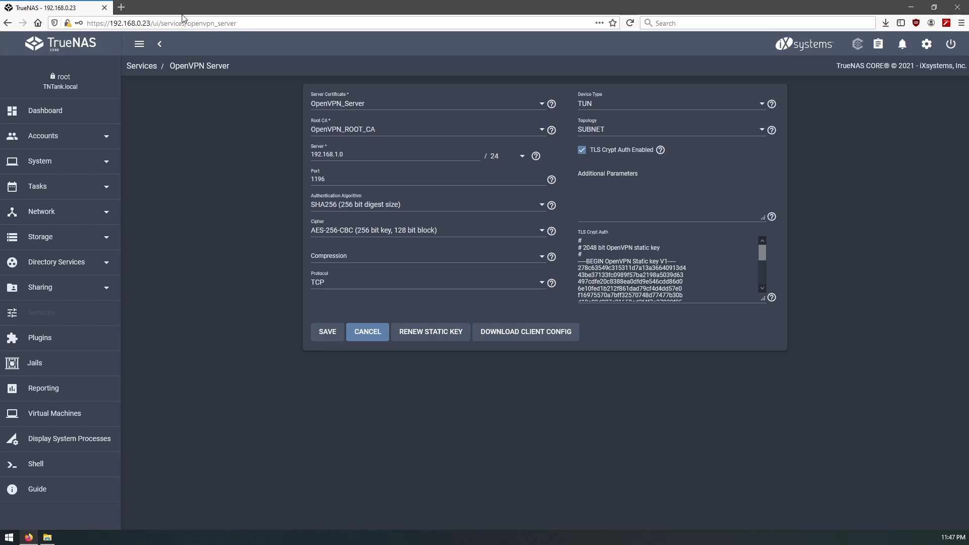
# - Highlight NAS address 192.168.0.23 and OpenVPN port 1196, then open a blank browser tab
pyautogui.moveTo(110, 23); pyautogui.dragTo(150, 24)
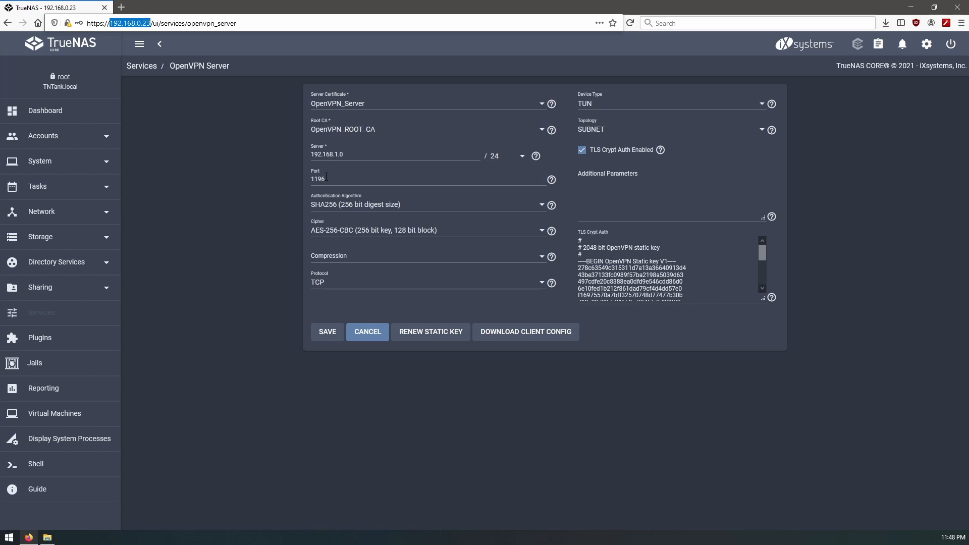
pyautogui.moveTo(327, 178); pyautogui.dragTo(286, 216)
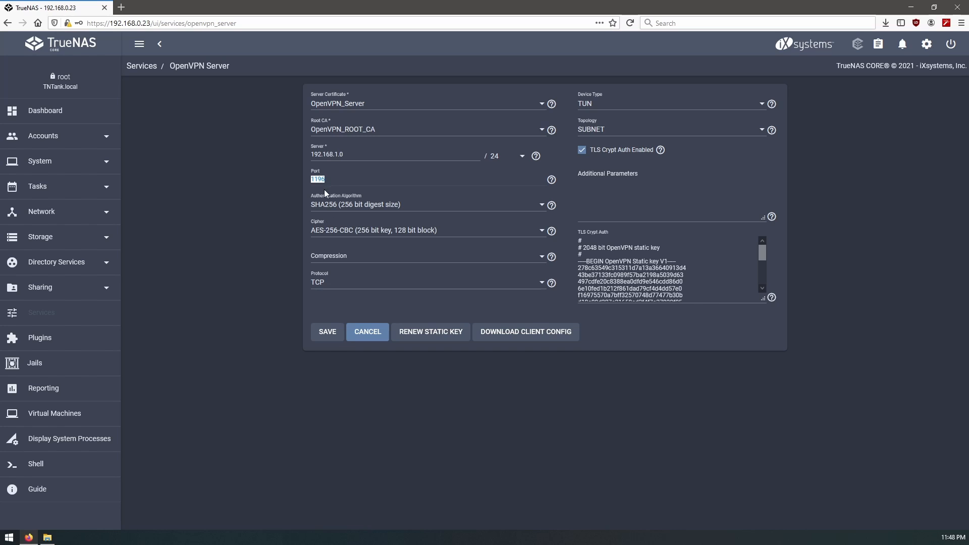
pyautogui.click(121, 7)
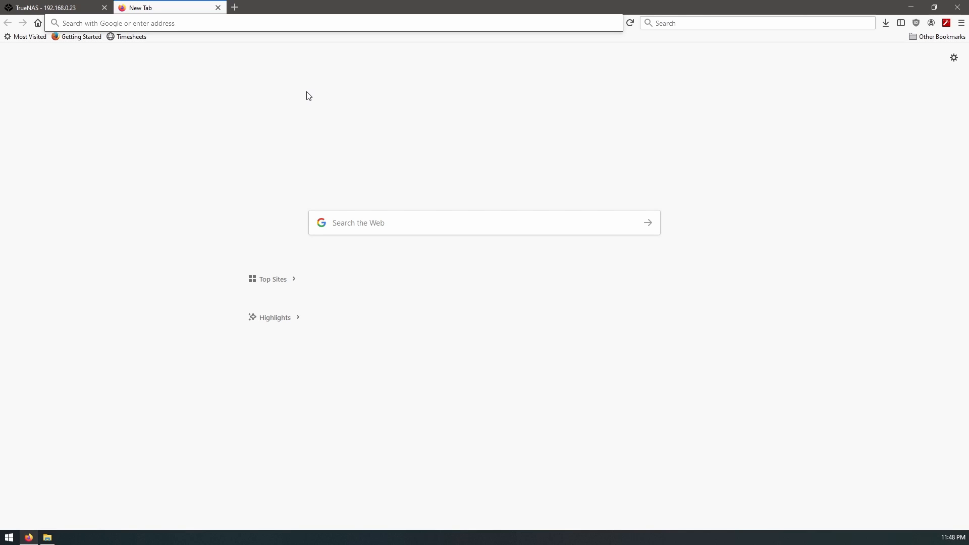
# - Open the router admin at 192.168.0.1 and start a forwarding rule named OpenVPN using TCP/UDP
pyautogui.write('192.1')
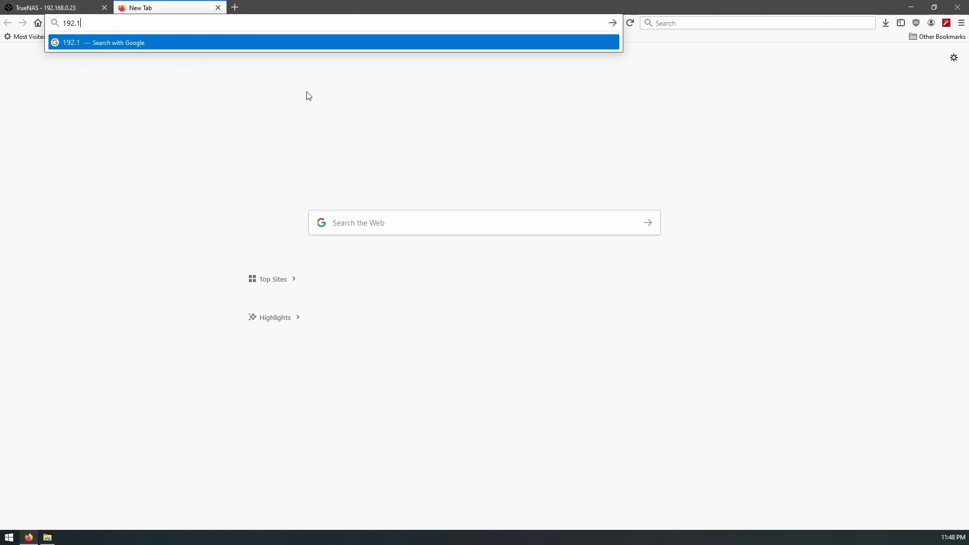
pyautogui.write('68.0.1')
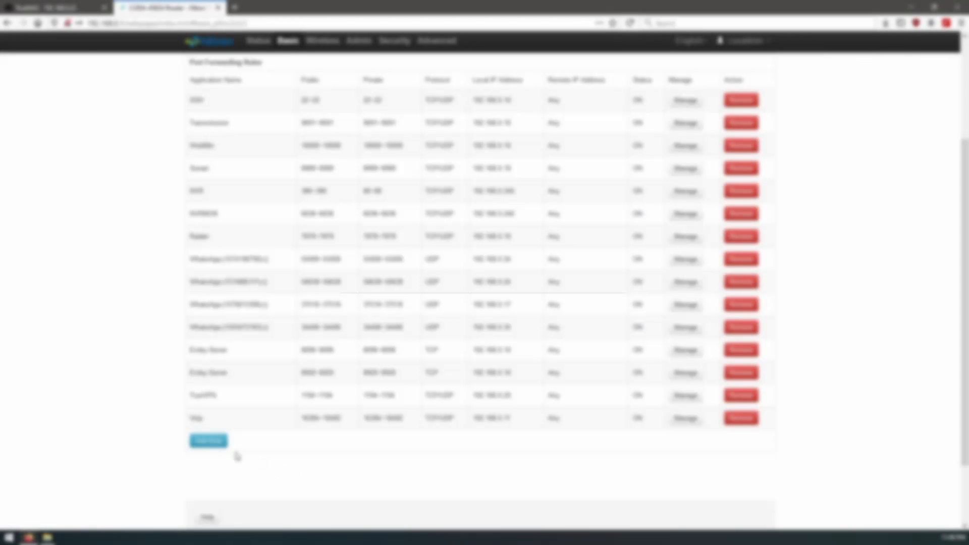
pyautogui.click(207, 441)
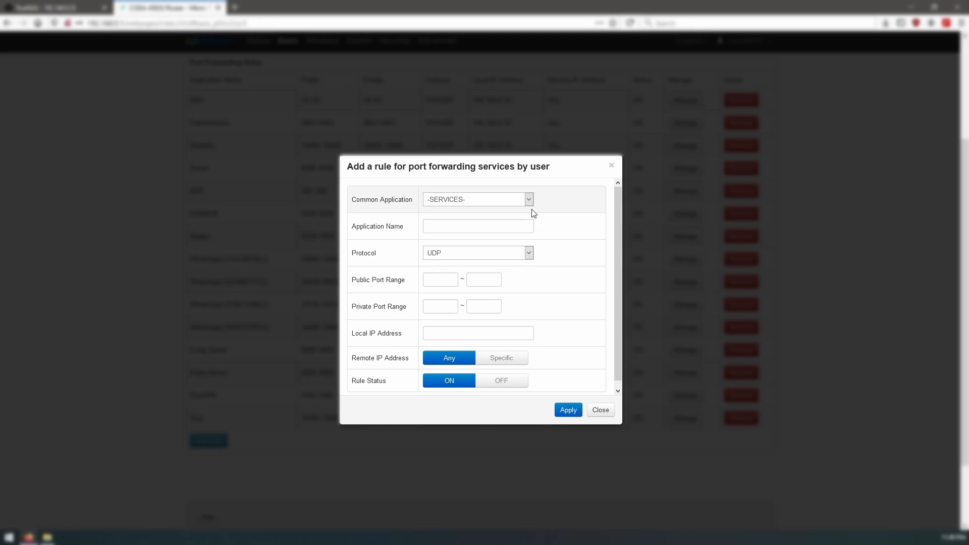
pyautogui.click(454, 226)
pyautogui.write('OpenVPN')
pyautogui.press('Tab')
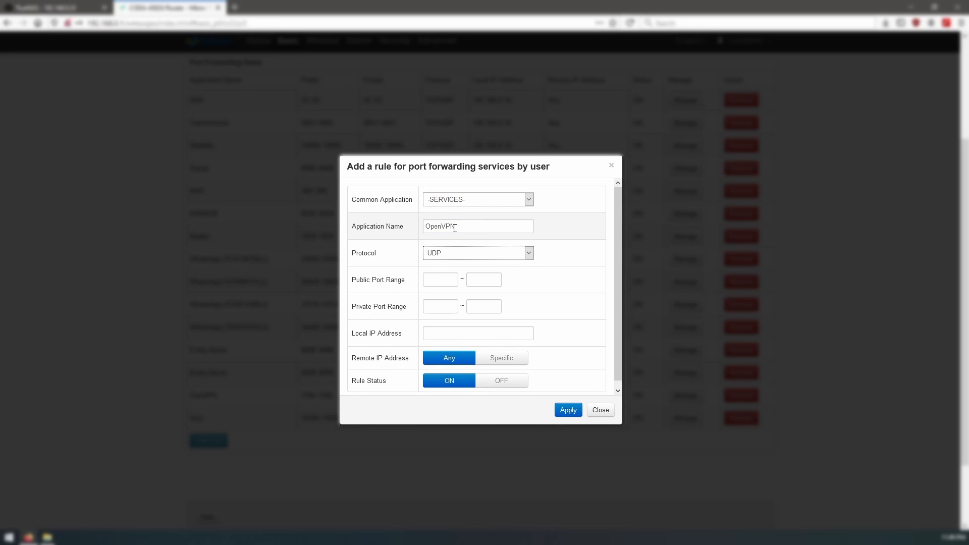
pyautogui.click(469, 253)
pyautogui.click(470, 288)
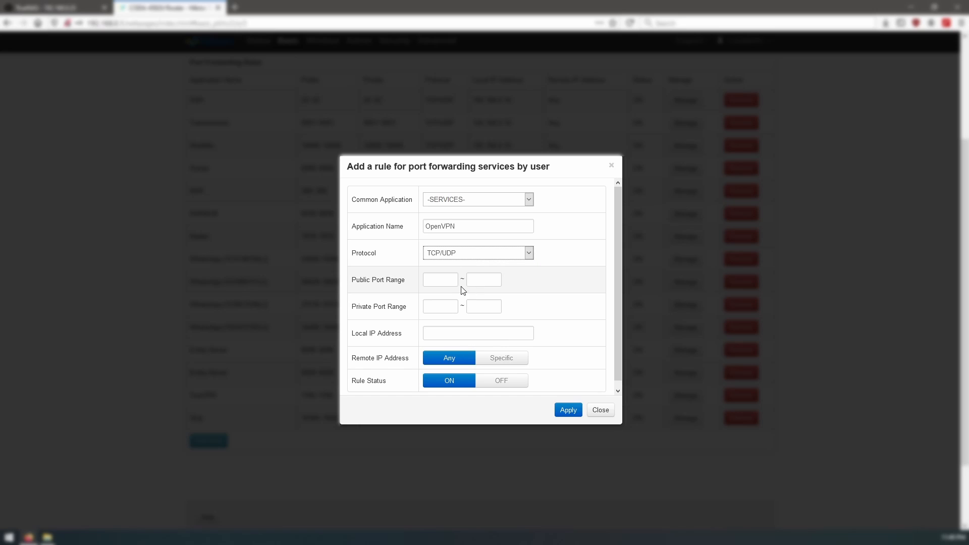
# - Set the rule's public and private port ranges to 1196–1196
pyautogui.click(435, 280)
pyautogui.write('1196')
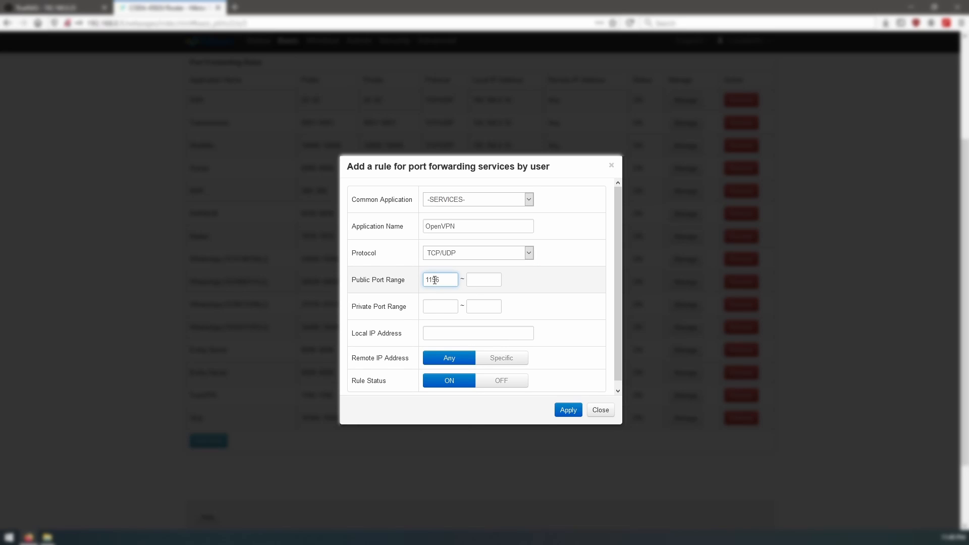
pyautogui.press('Tab')
pyautogui.write('1196')
pyautogui.press('Tab')
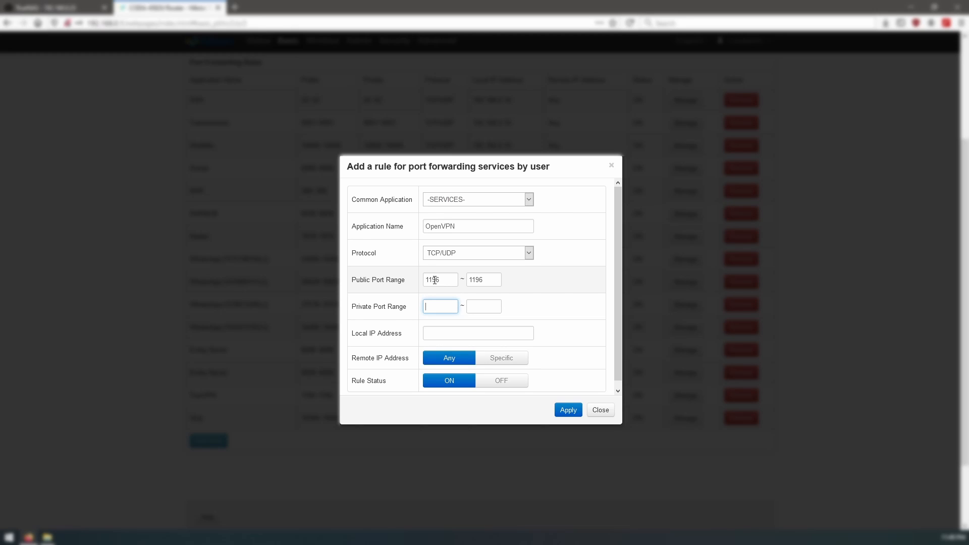
pyautogui.write('1196')
pyautogui.press('Tab')
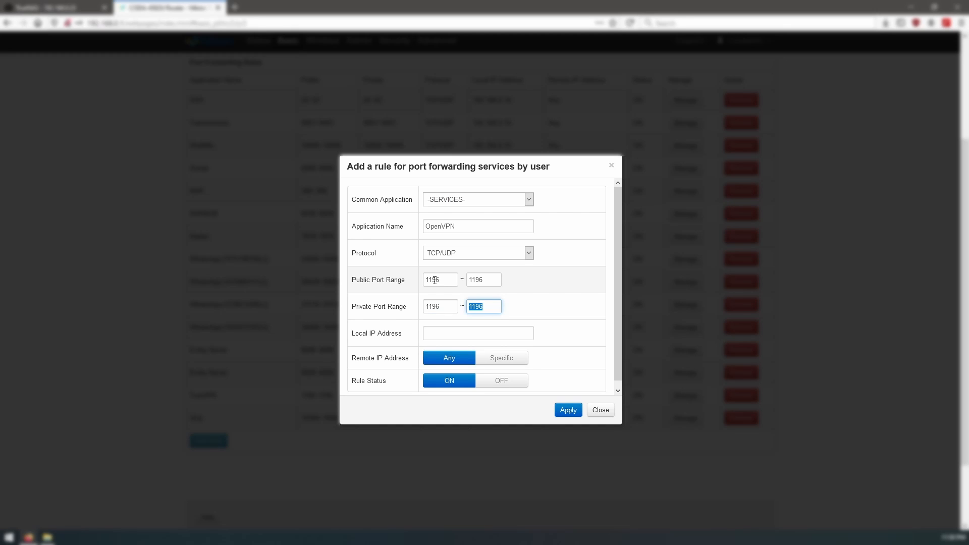
# - Set local IP 192.168.0.23, apply the rule, and check the new OpenVPN entry
pyautogui.click(474, 335)
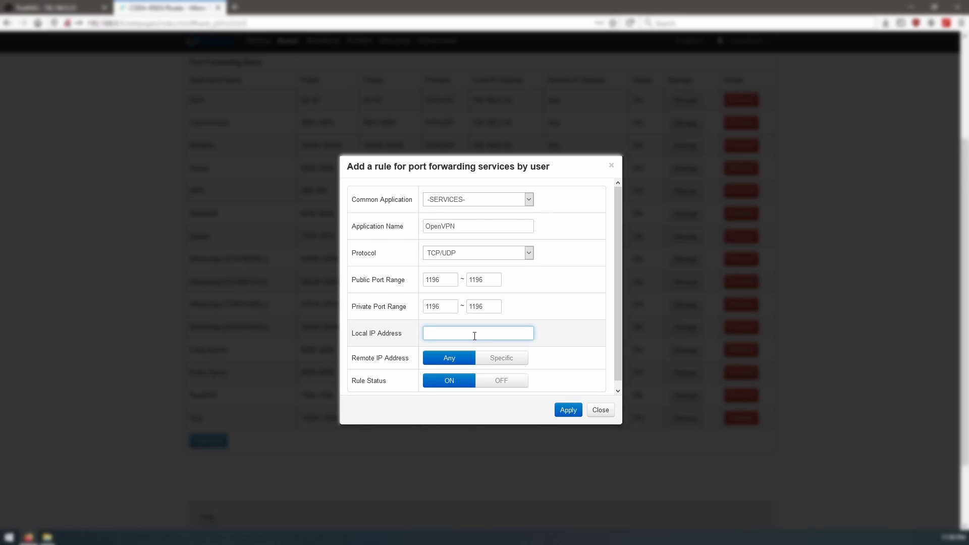
pyautogui.write('192.168.0.23')
pyautogui.click(564, 409)
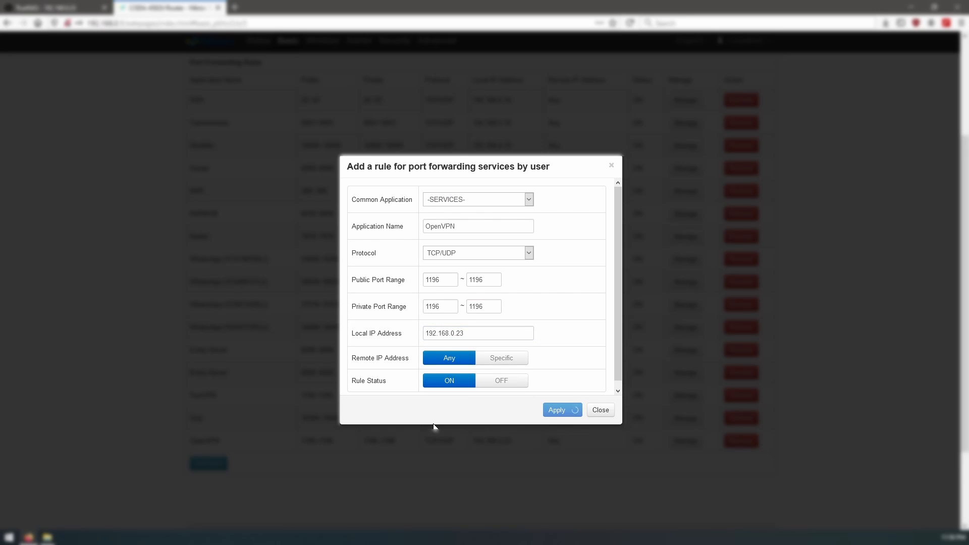
pyautogui.scroll(-2, 256, 375)
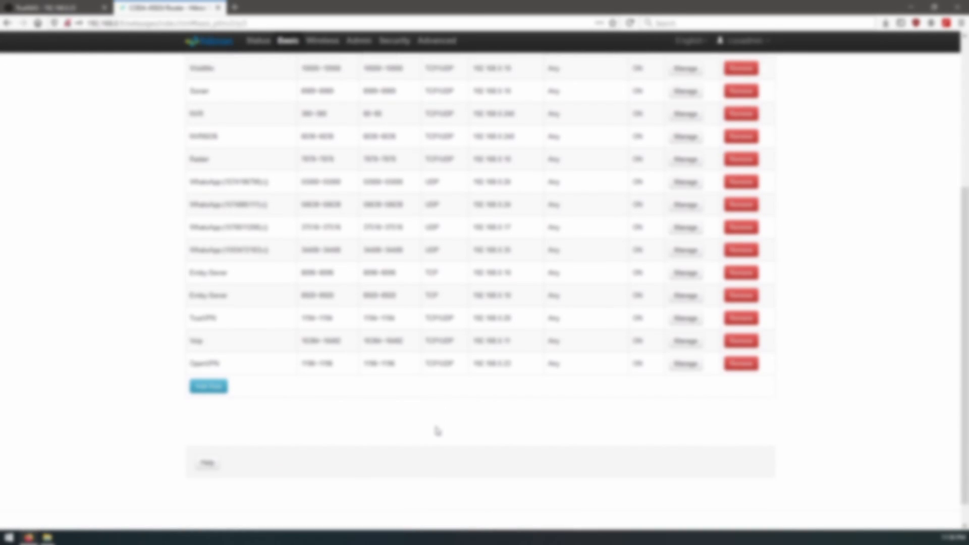
pyautogui.moveTo(190, 338); pyautogui.dragTo(649, 343)
pyautogui.click(649, 344)
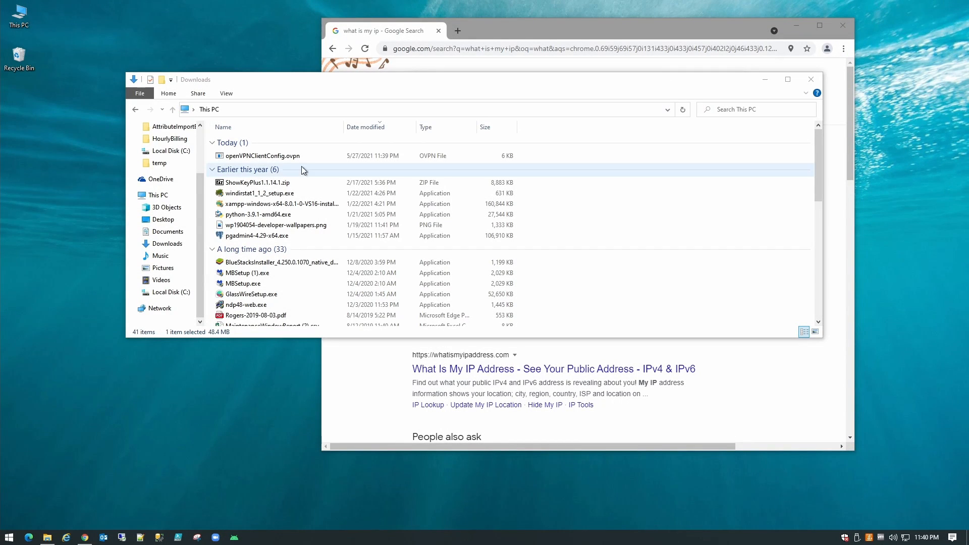
# - Select openVPNClientConfig.ovpn in Downloads, then bring the Chrome public IP search window forward
pyautogui.click(283, 158)
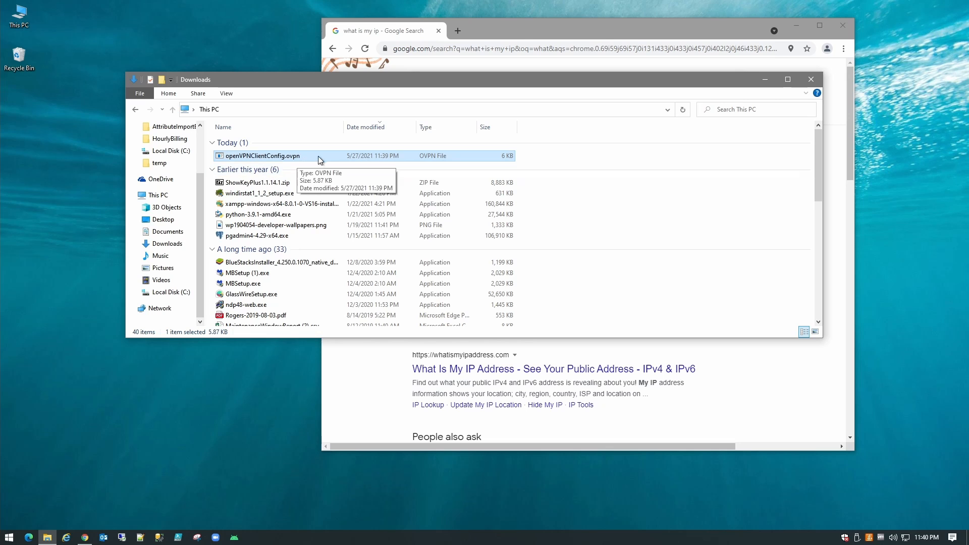
pyautogui.doubleClick(640, 30)
pyautogui.click(205, 29)
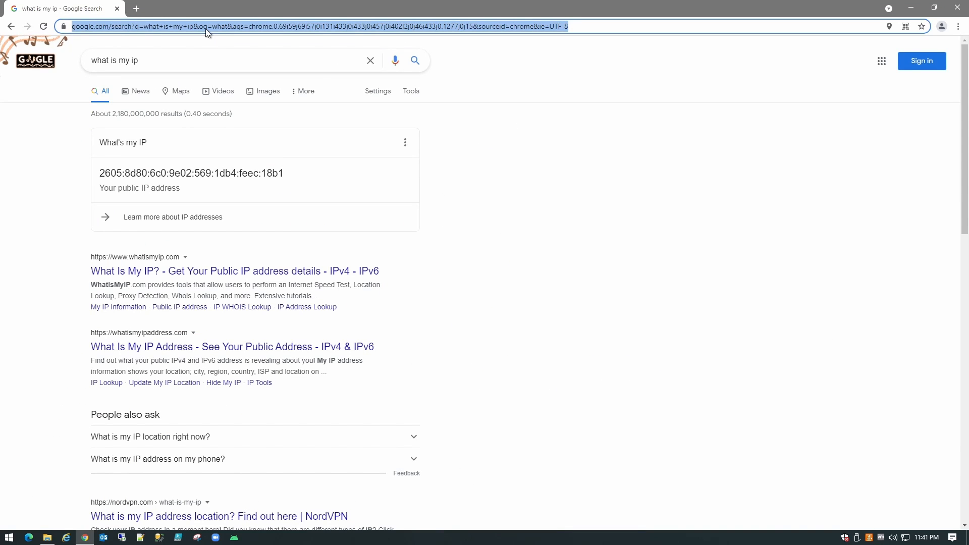
# - Search 'openvpn' in Chrome and open the OpenVPN Connect for Windows page on openvpn.net
pyautogui.write('open')
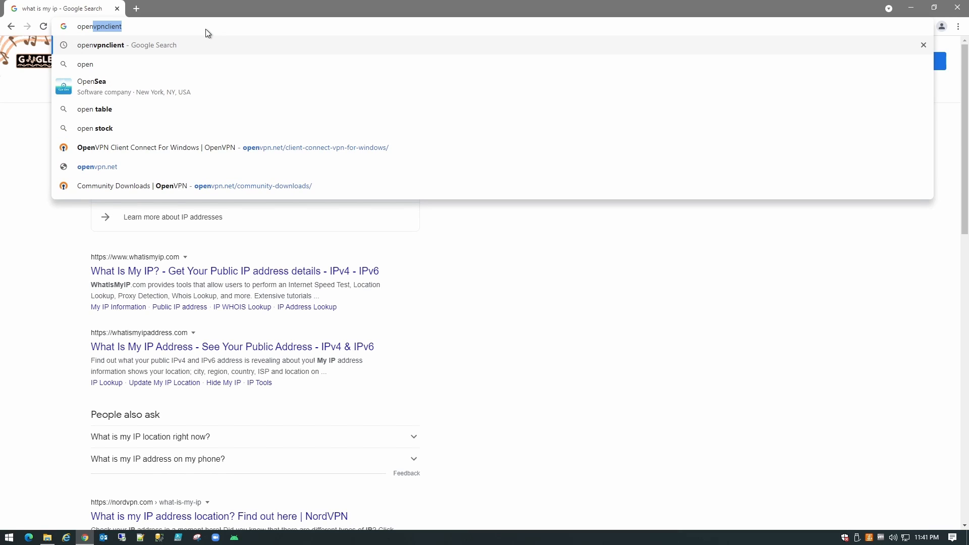
pyautogui.write('vpn')
pyautogui.press('Return')
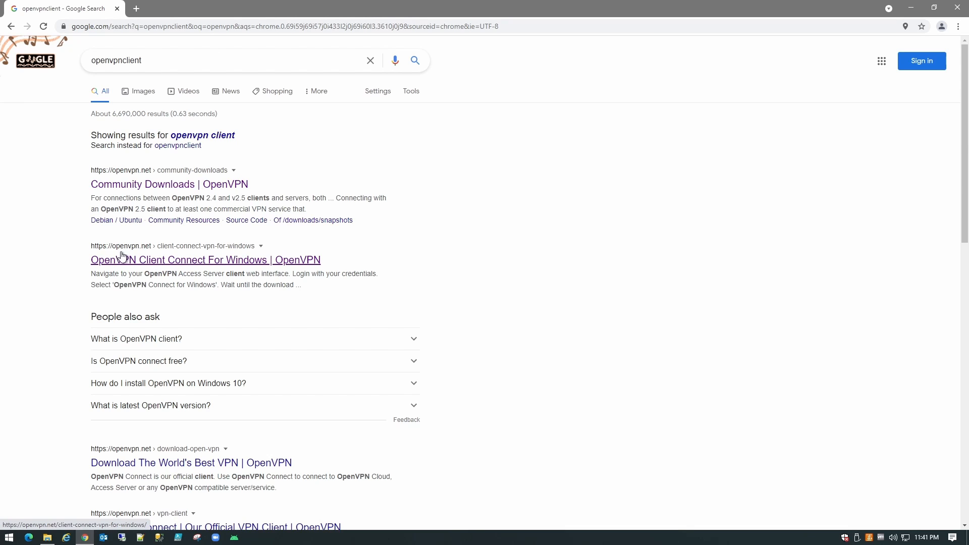
pyautogui.click(135, 261)
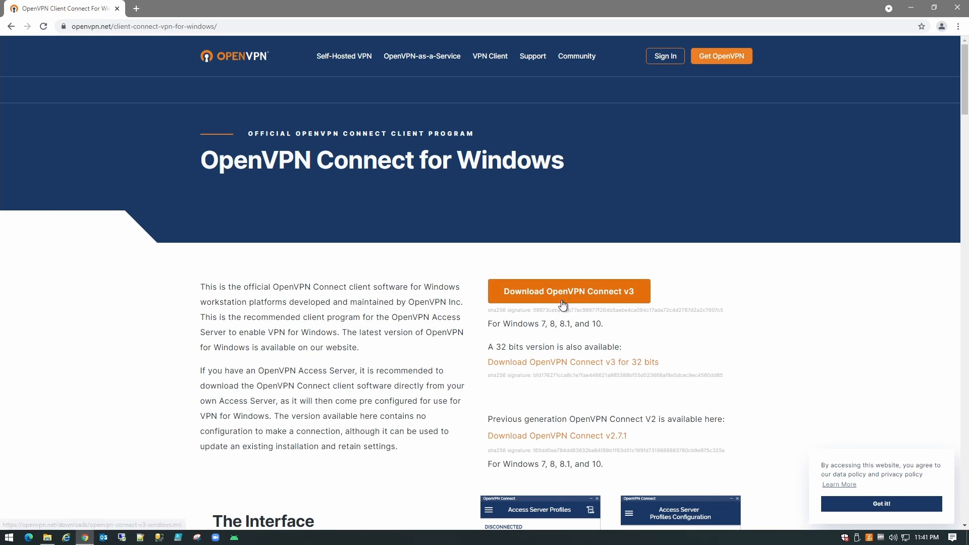
# - Download and run the OpenVPN Connect v3 installer, accept the license, and grant administrator permission
pyautogui.click(578, 299)
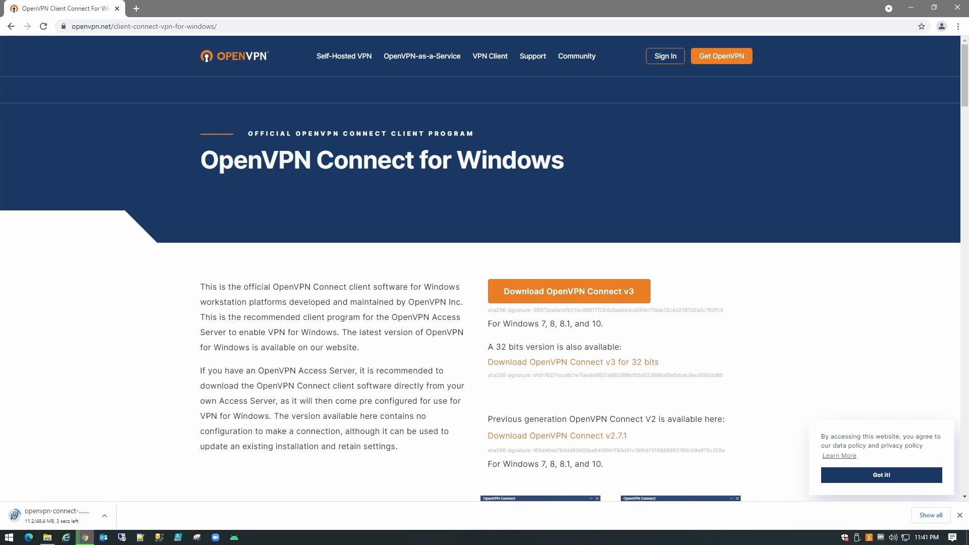
pyautogui.click(107, 515)
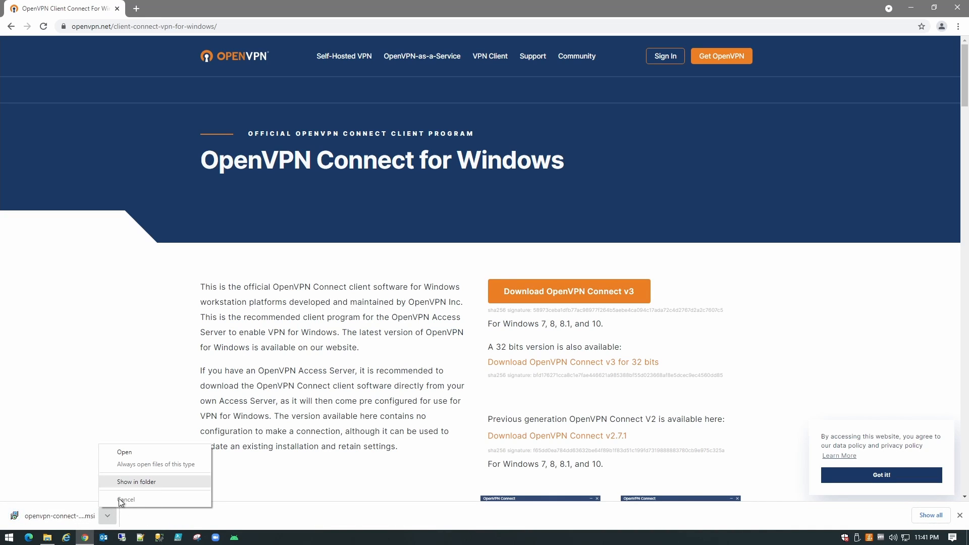
pyautogui.click(88, 506)
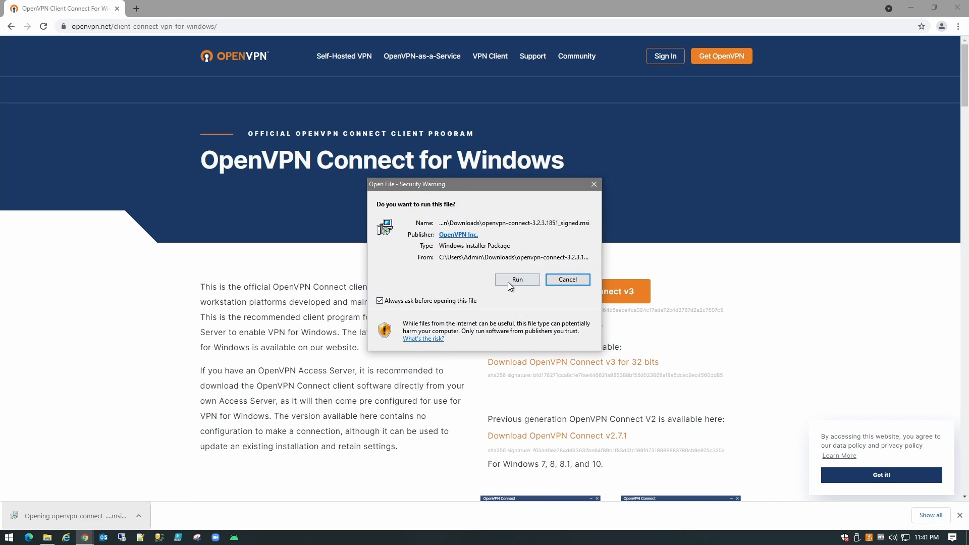
pyautogui.click(513, 281)
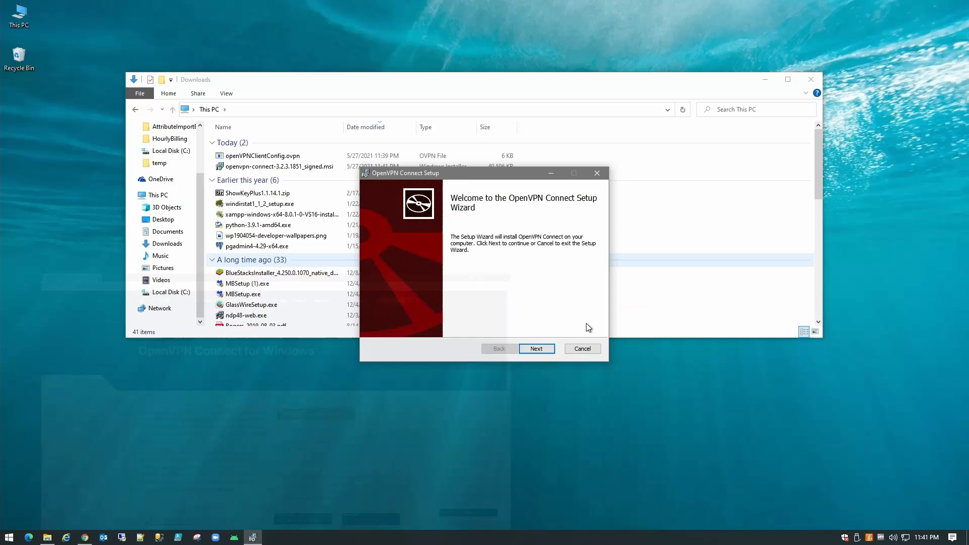
pyautogui.click(538, 349)
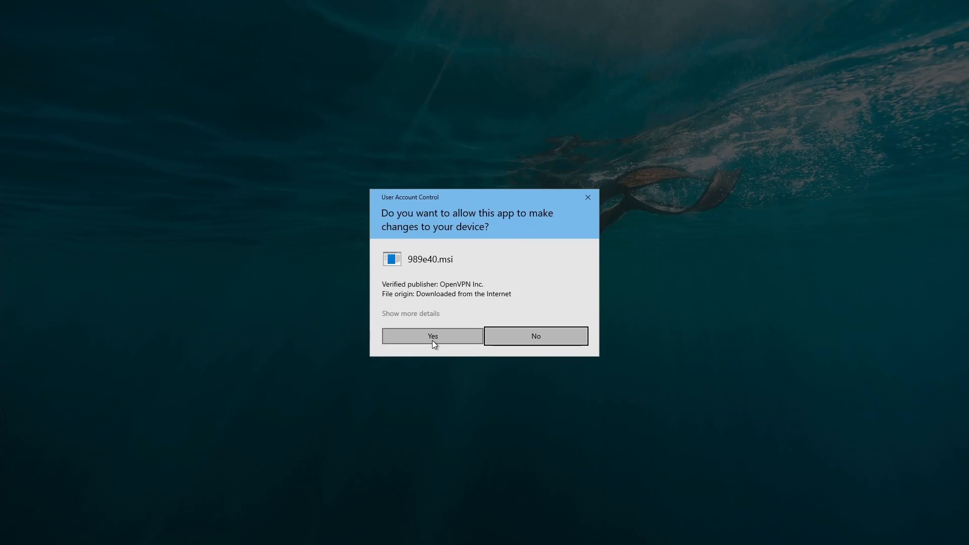
pyautogui.click(433, 338)
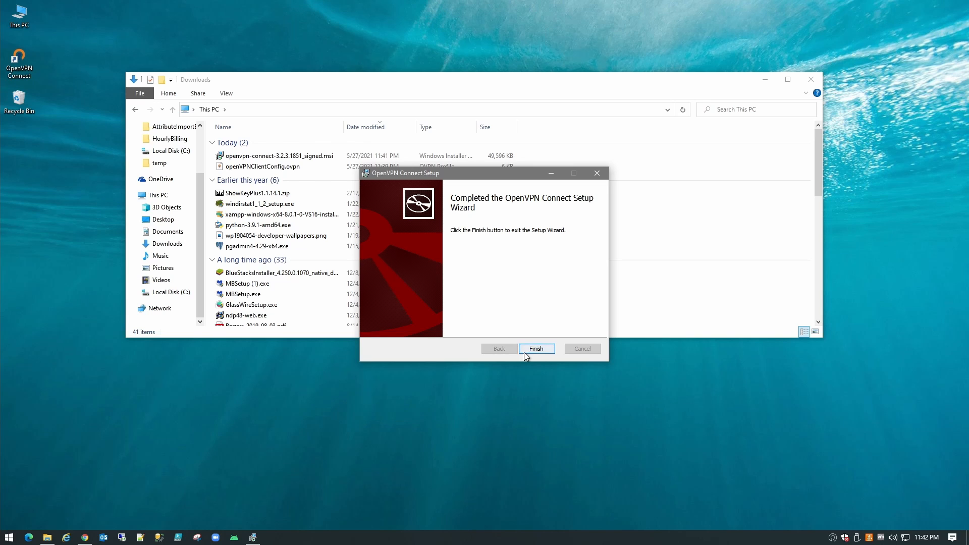
# - Finish setup, launch OpenVPN Connect, skip the tour, accept the data policy, and dismiss the updates notice
pyautogui.click(538, 349)
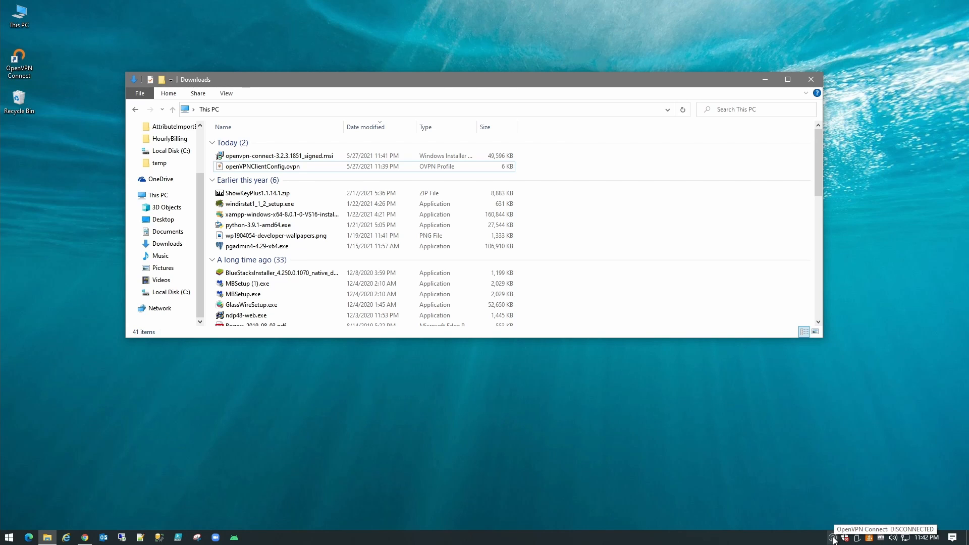
pyautogui.click(833, 538)
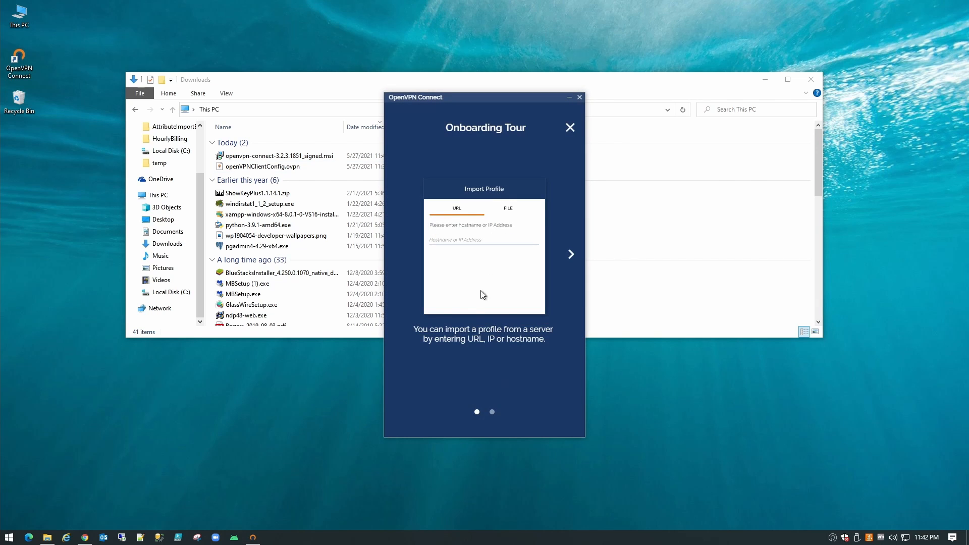
pyautogui.click(569, 128)
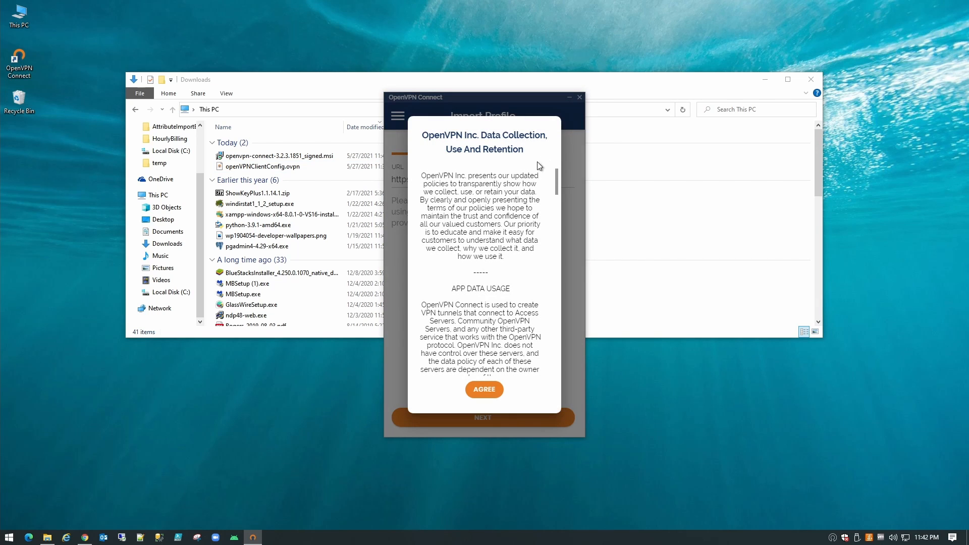
pyautogui.click(484, 390)
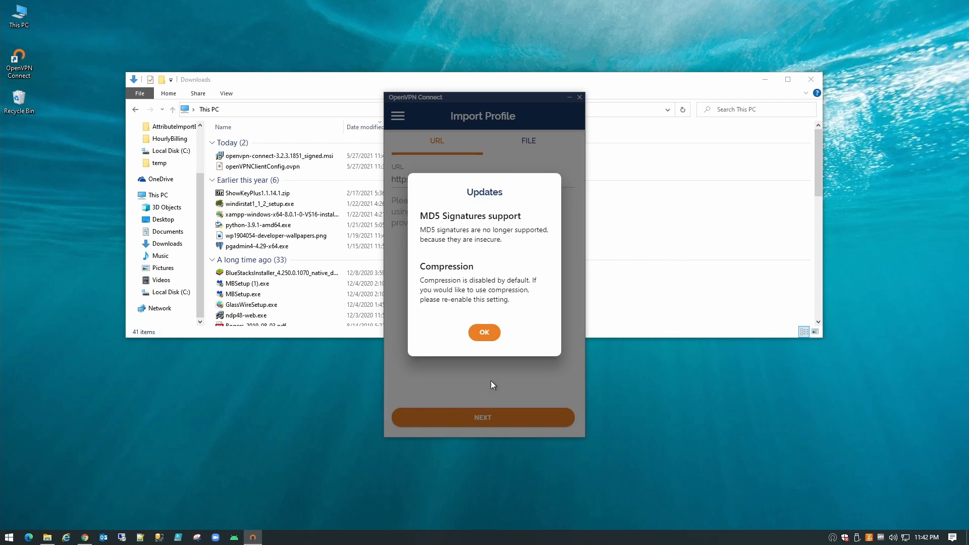
pyautogui.click(486, 333)
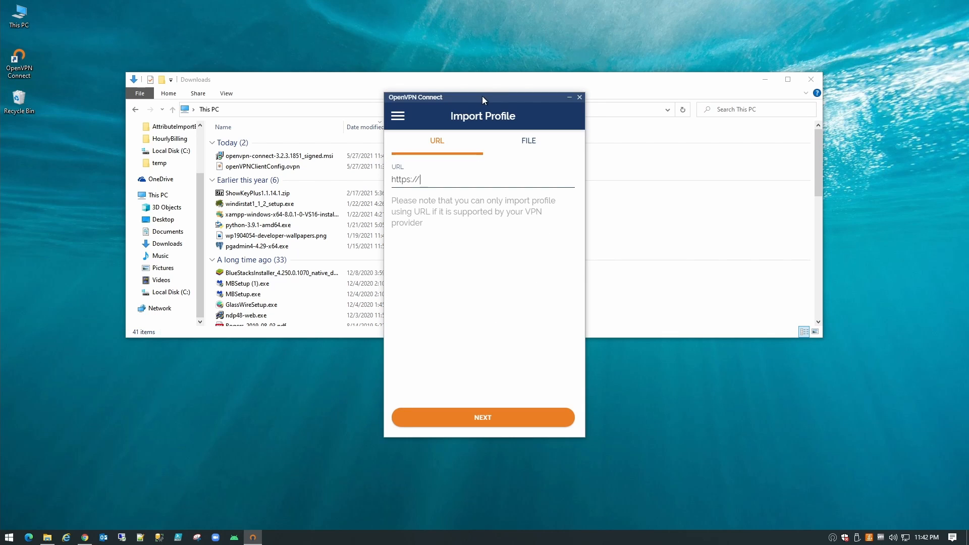
pyautogui.moveTo(482, 96); pyautogui.dragTo(673, 98)
pyautogui.click(286, 166)
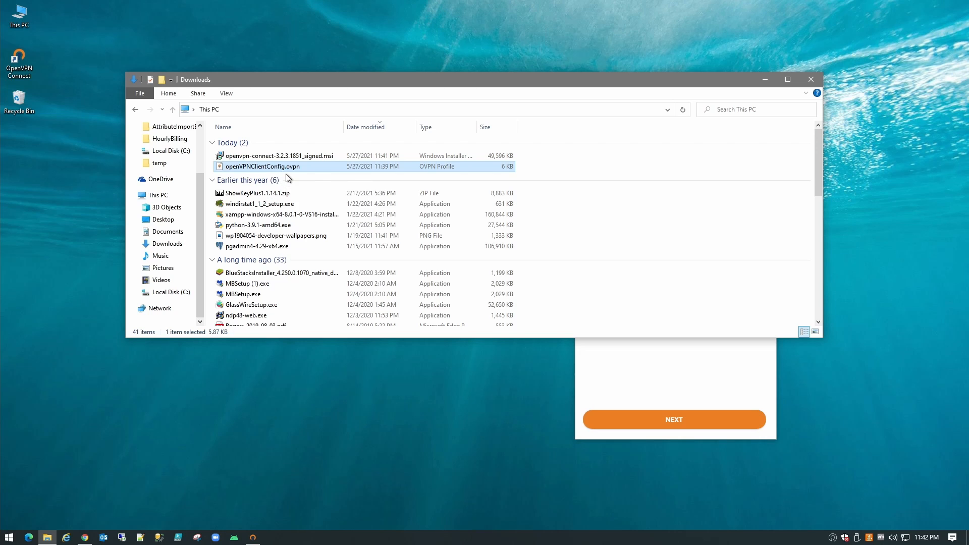
# - In Notepad++, replace remote address 192.168.0.23 with techworks.gets-it.net and save the profile
pyautogui.rightClick(283, 167)
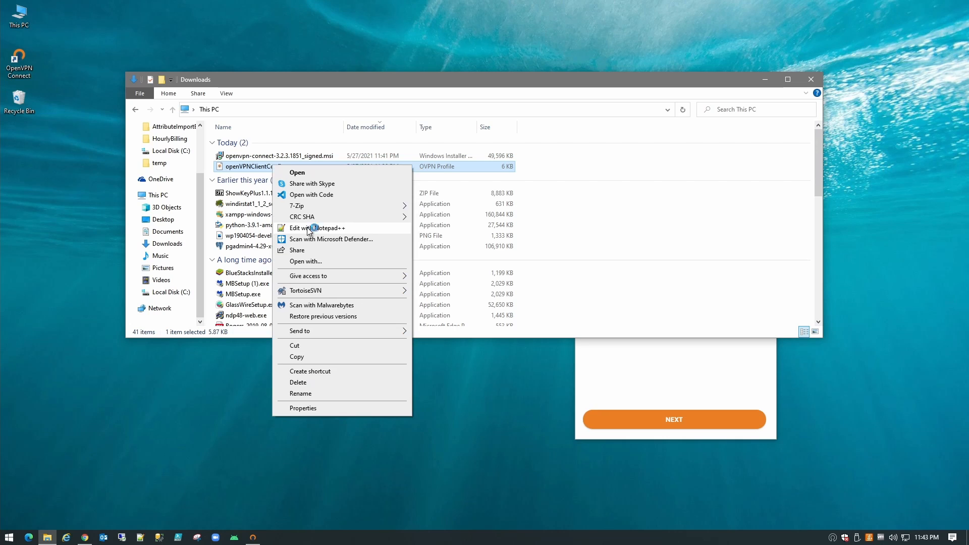
pyautogui.click(318, 232)
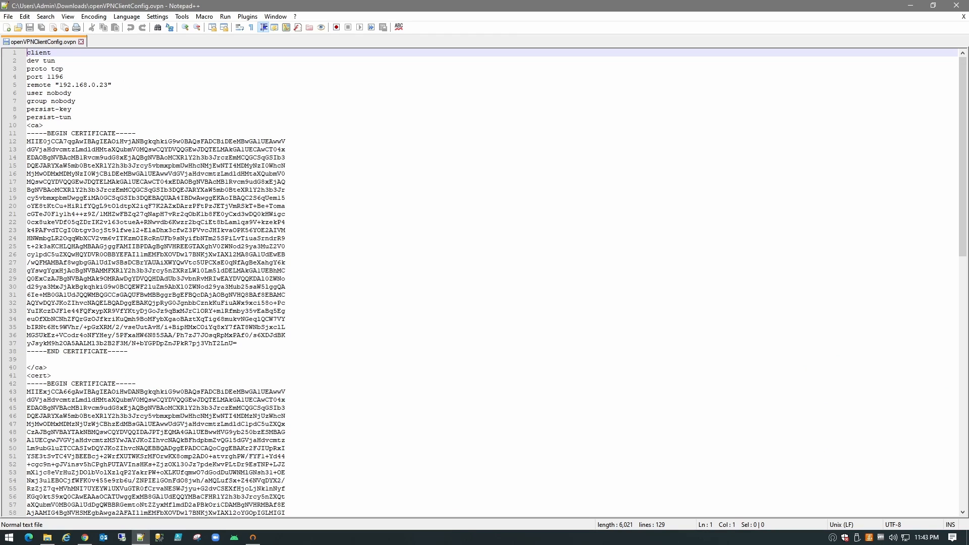
pyautogui.moveTo(59, 85); pyautogui.dragTo(107, 85)
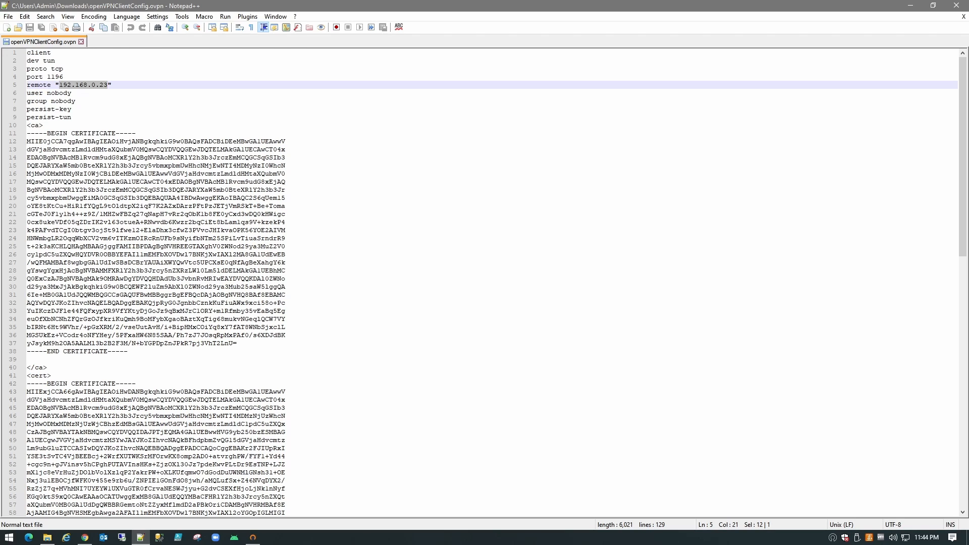
pyautogui.write('techworks.get')
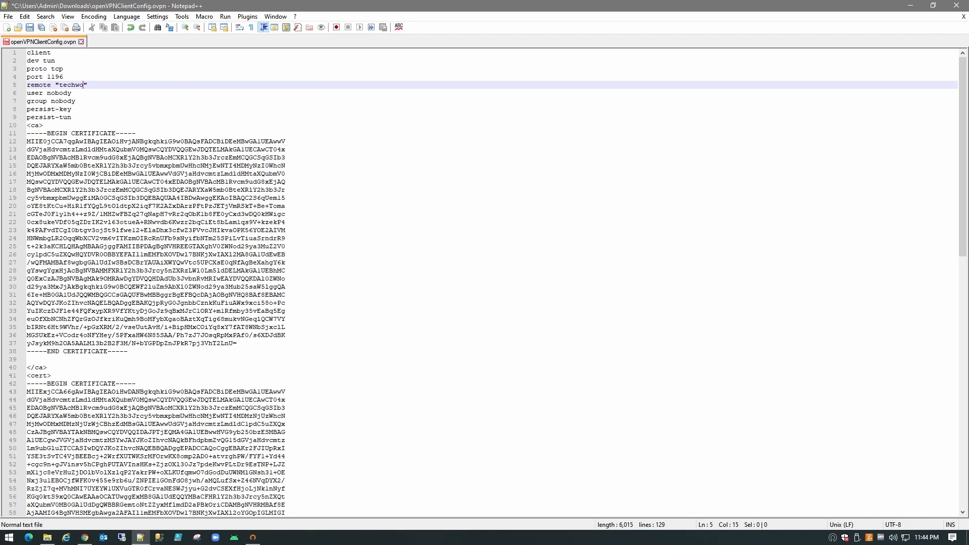
pyautogui.write('.net')
pyautogui.hotkey('ctrl', 's')
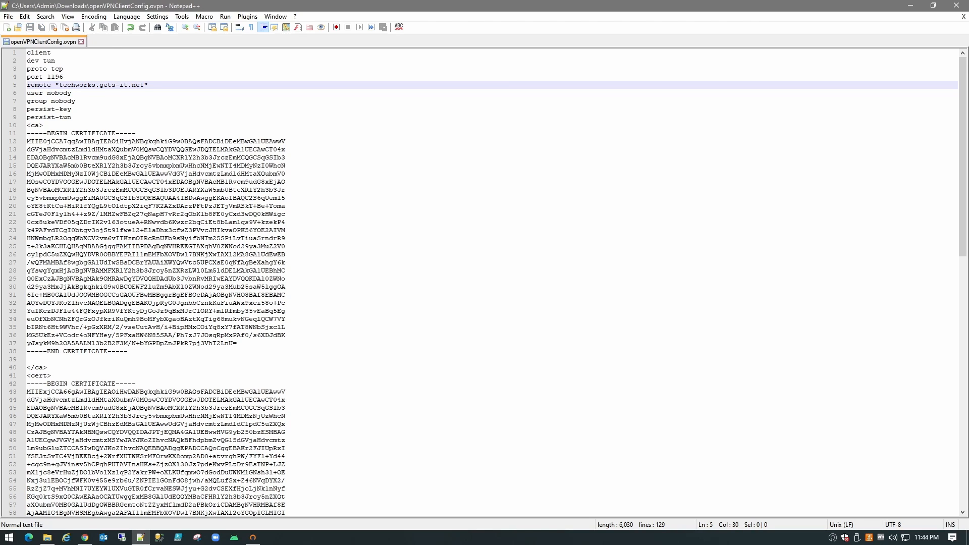
pyautogui.click(965, 5)
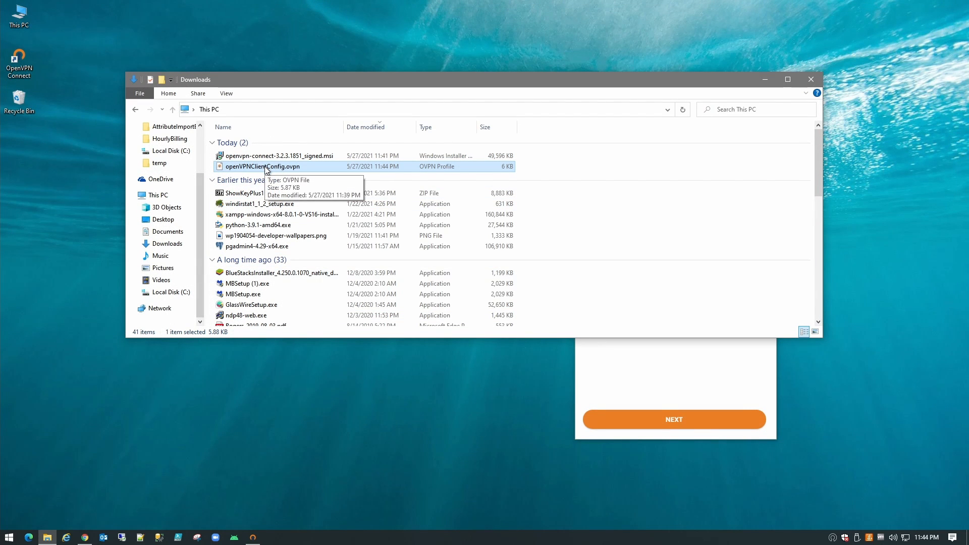
# - Import openVPNClientConfig.ovpn into OpenVPN Connect with connect-after-import ticked, then return to Downloads
pyautogui.doubleClick(266, 168)
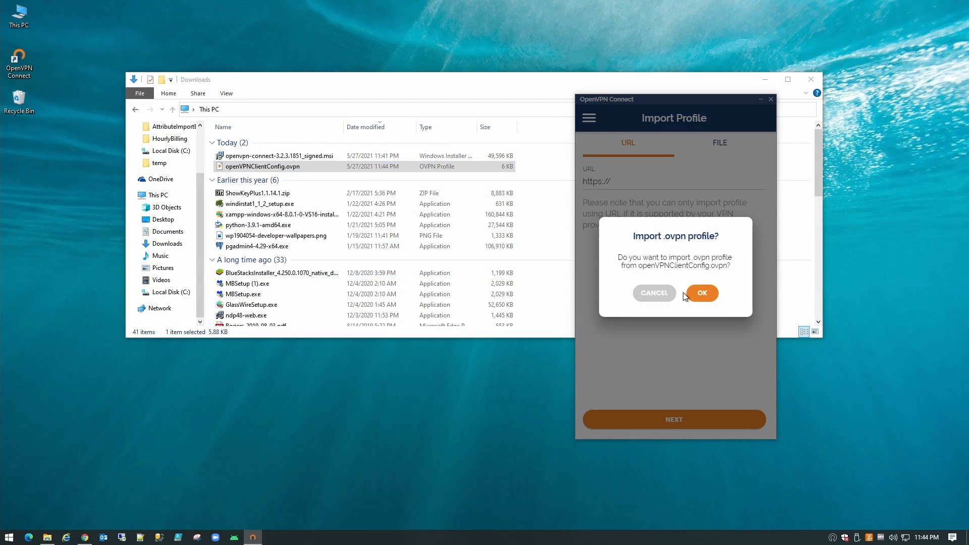
pyautogui.click(700, 293)
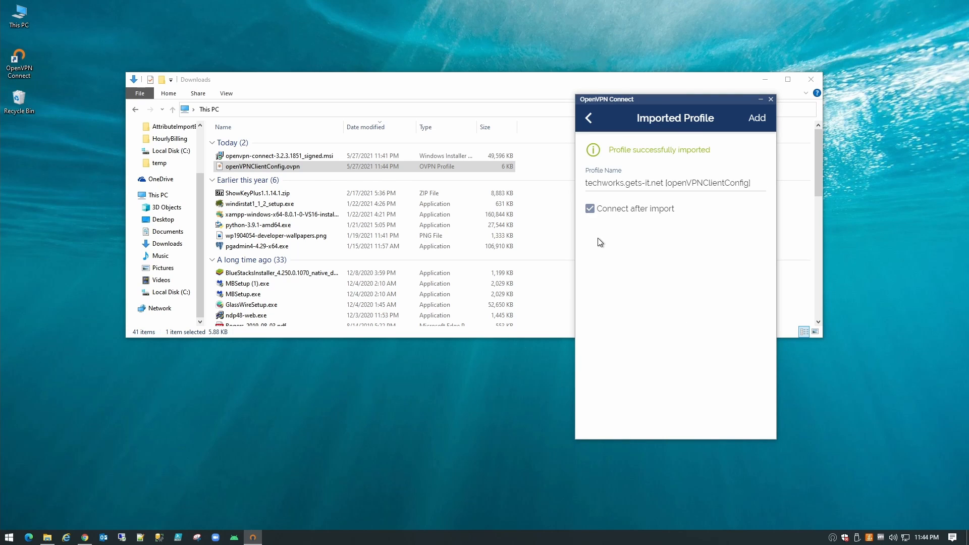
pyautogui.click(589, 209)
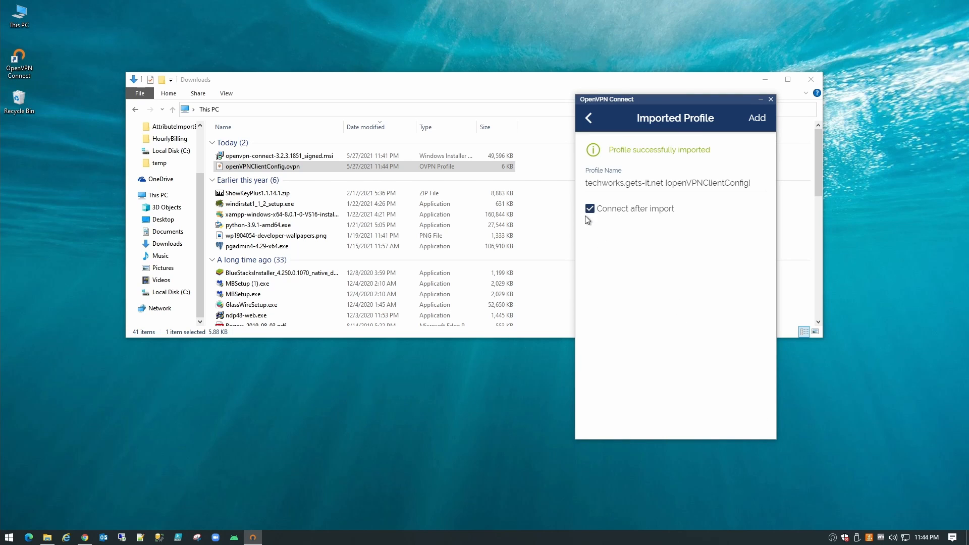
pyautogui.click(757, 121)
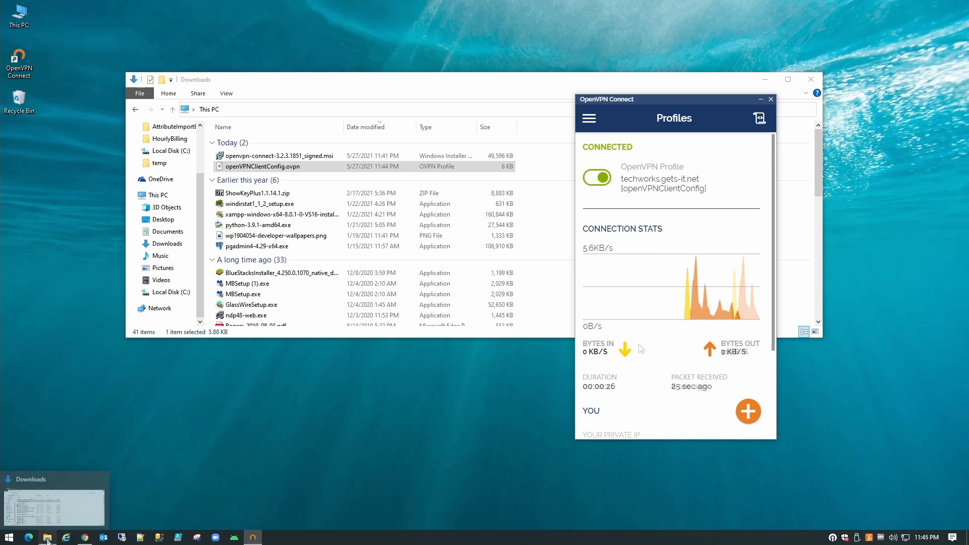
pyautogui.click(64, 518)
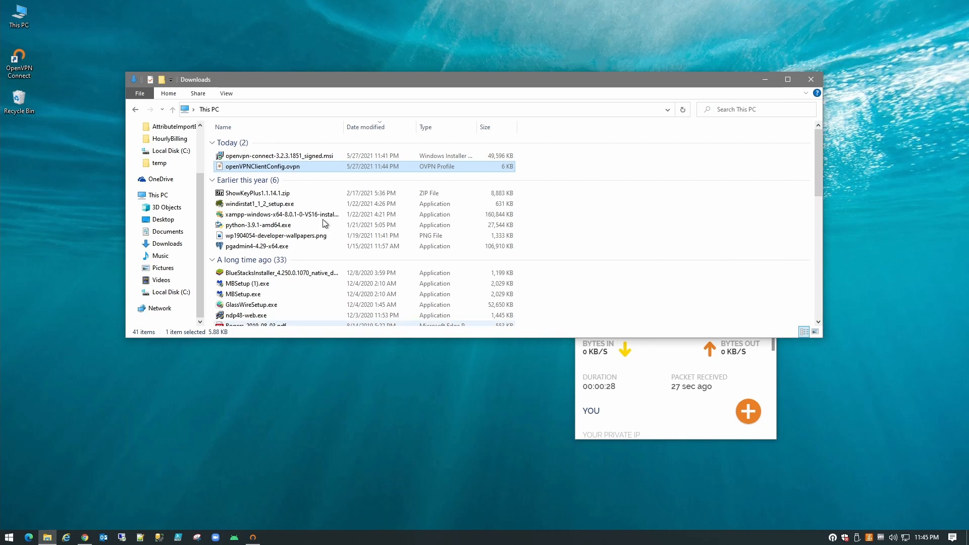
# - Correct the Explorer address from 192.168.168.23 to \\192.168.0.23
pyautogui.click(259, 115)
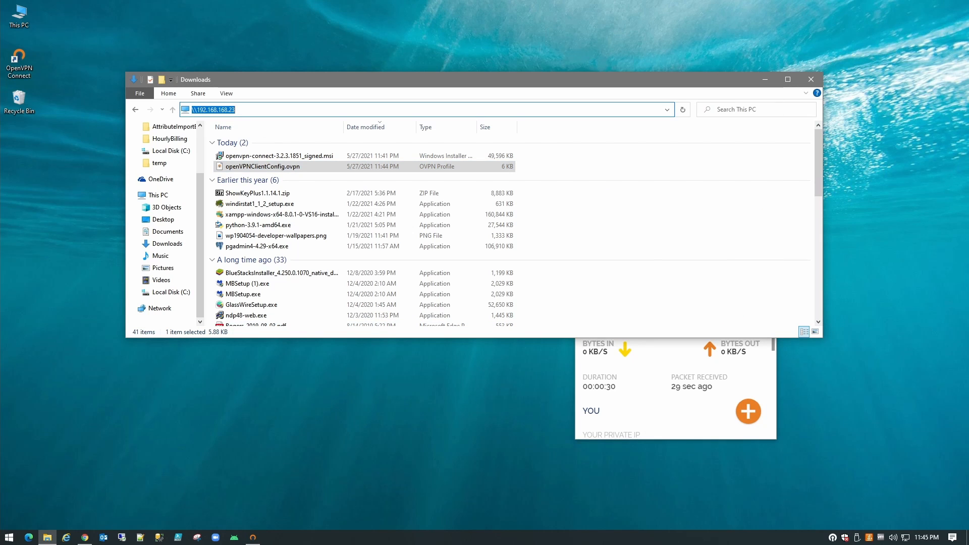
pyautogui.click(226, 109)
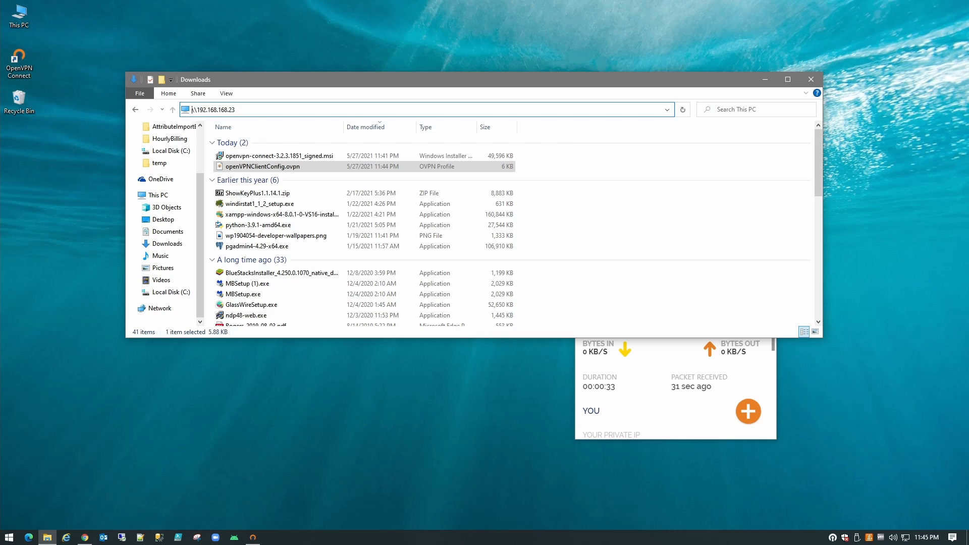
pyautogui.press('BackSpace')
pyautogui.press('BackSpace')
pyautogui.press('BackSpace')
pyautogui.write('0')
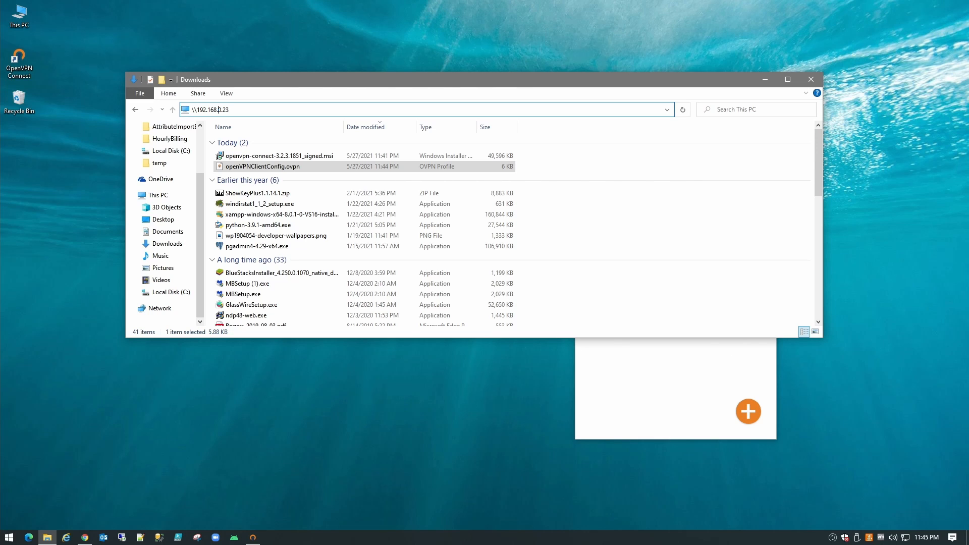
pyautogui.hotkey('ctrl', 'a')
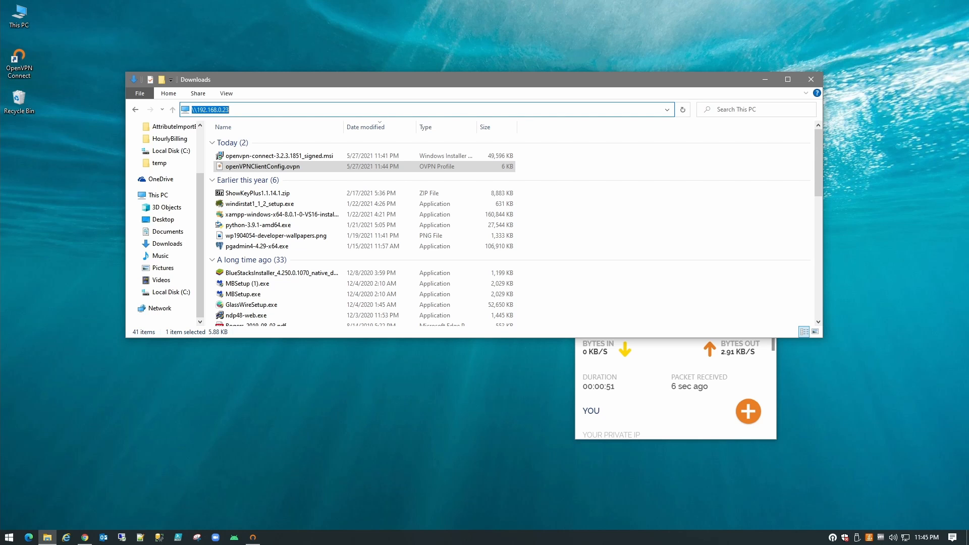
# - Move the Downloads window aside and check OpenVPN Connect's traffic counters
pyautogui.moveTo(330, 84); pyautogui.dragTo(297, 56)
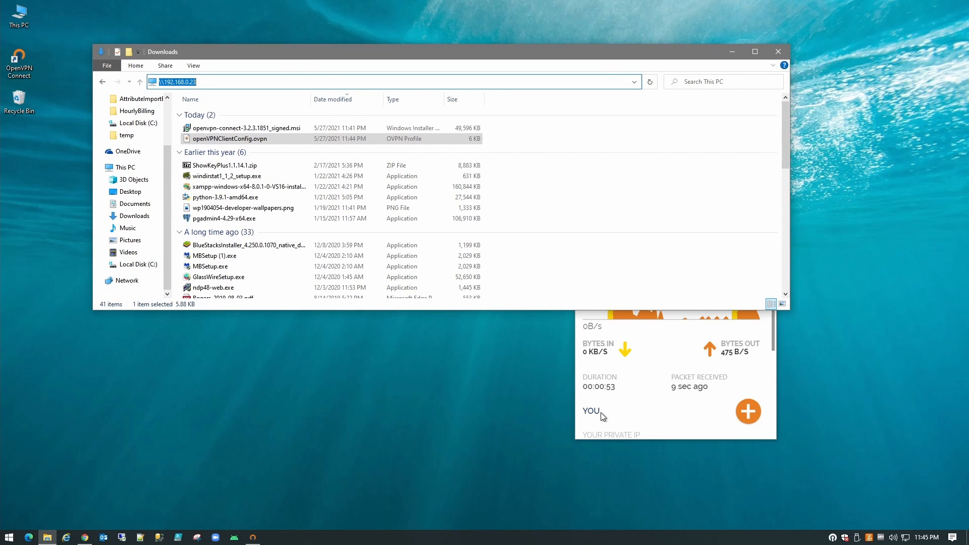
pyautogui.click(603, 416)
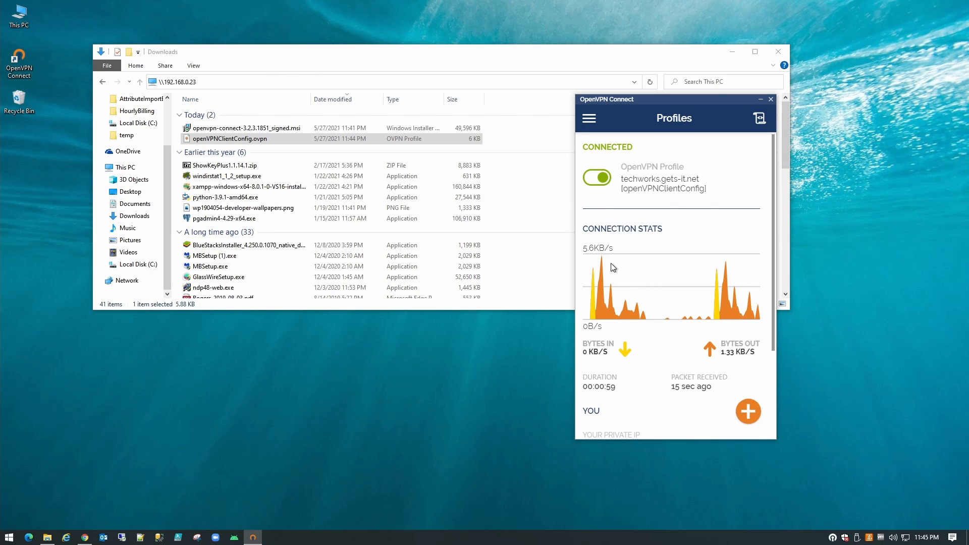
pyautogui.click(243, 101)
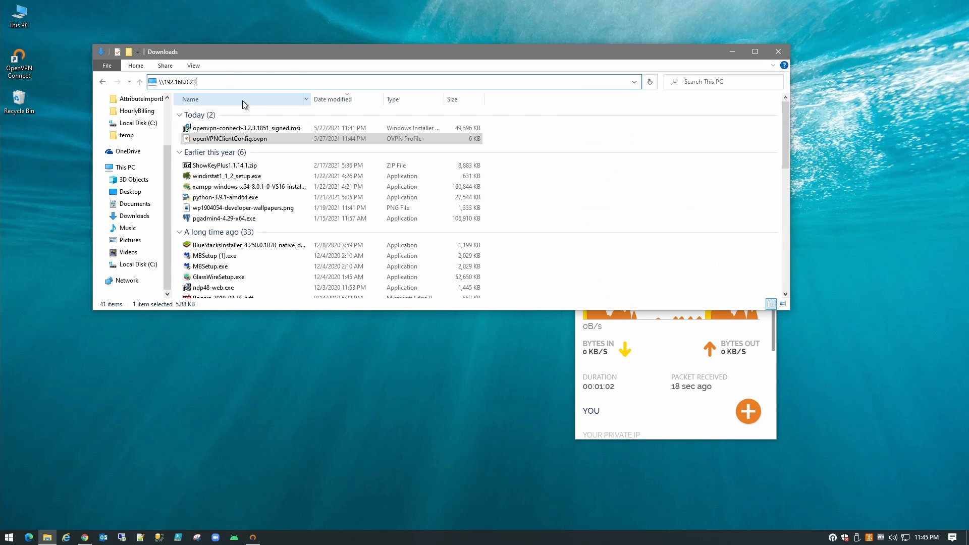
pyautogui.hotkey('ctrl', 'a')
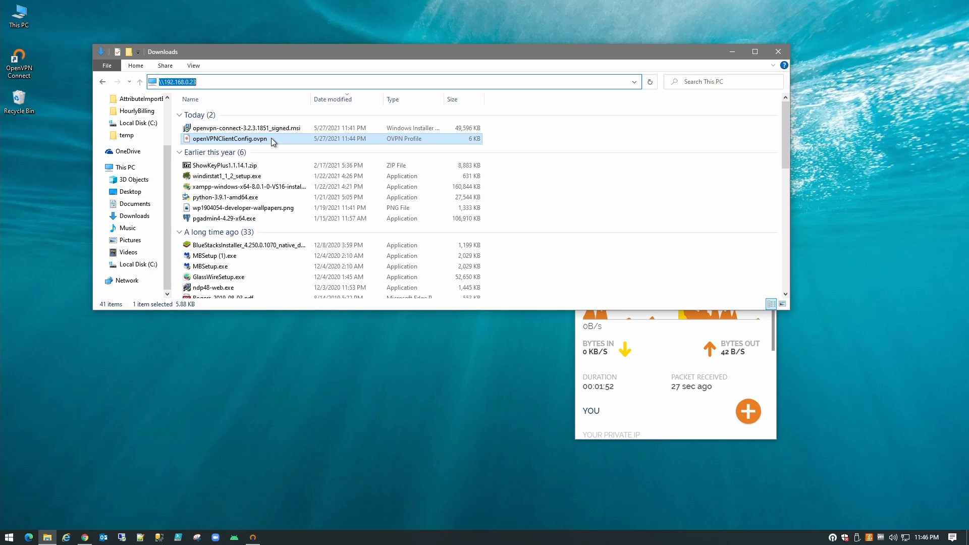
pyautogui.click(653, 407)
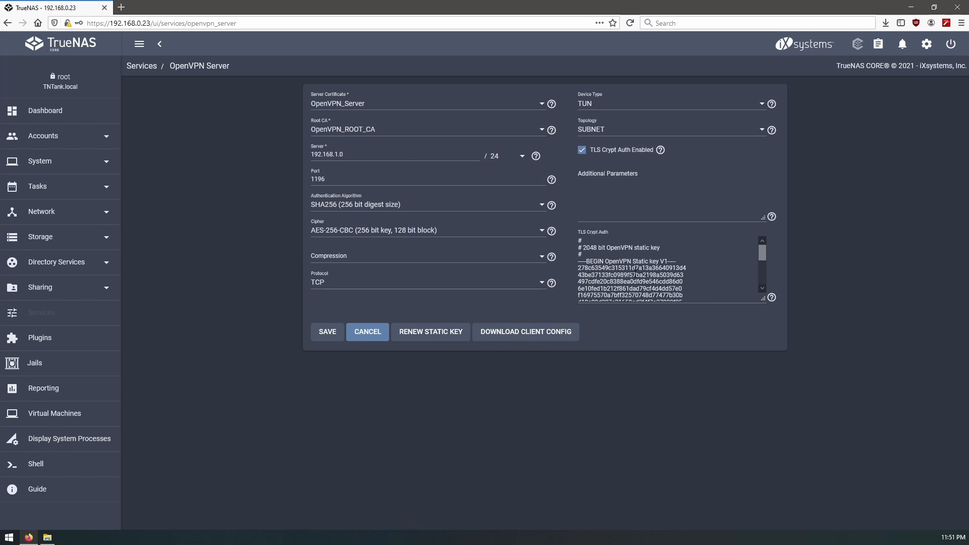
# - Add push lines for route 192.168.0.0 255.255.255.0, redirect-gateway def1 bypass-dhcp, and DNS 8.8.8.8 and 1.1.1.1
pyautogui.click(615, 183)
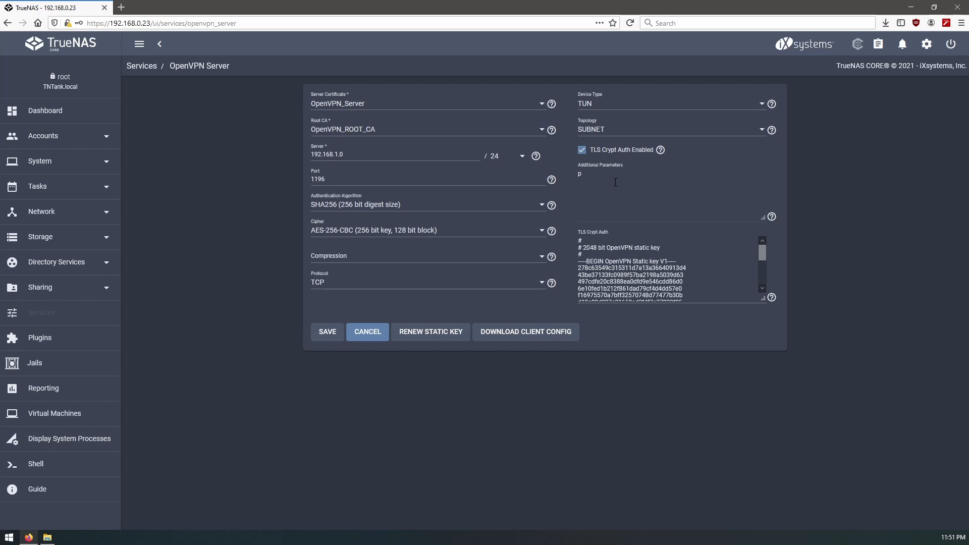
pyautogui.write('push "route 192.168')
pyautogui.write('.0')
pyautogui.write(' 255.255.255.0" ')
pyautogui.write('push')
pyautogui.write('"redi')
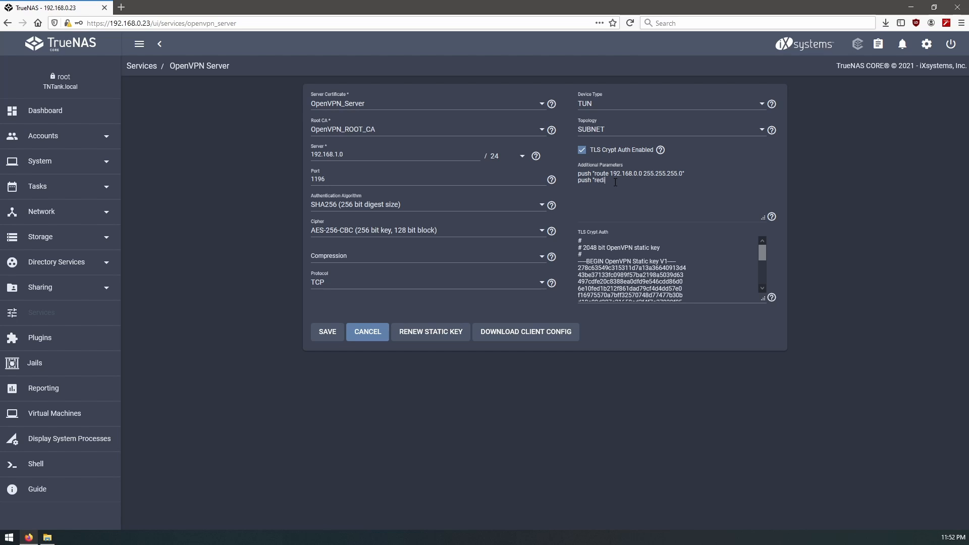
pyautogui.write('rect-gateway def1 bypass-dhcp')
pyautogui.click(617, 192)
pyautogui.write('push "dhc')
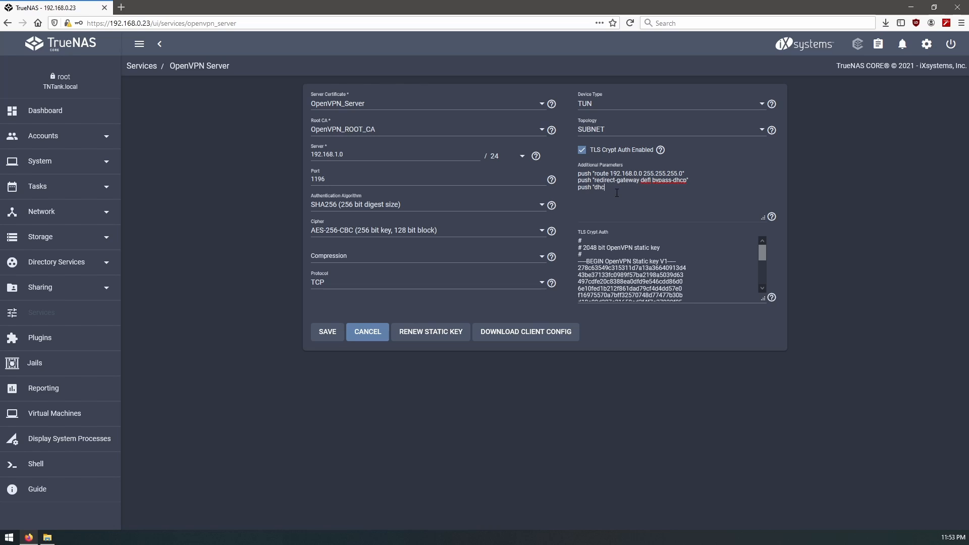
pyautogui.write('p-option DNS 8.8.8.8" push "dhcp-option DNS')
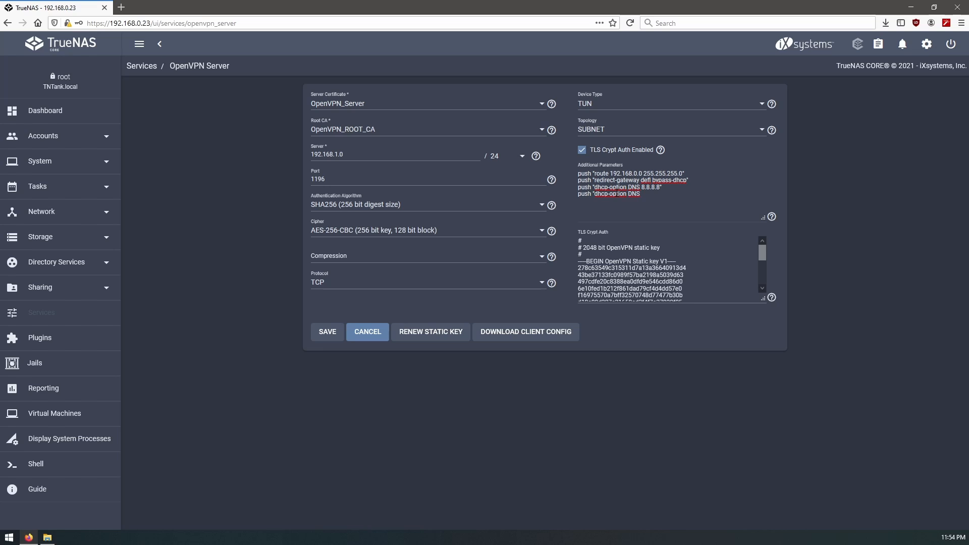
pyautogui.write(' 1.1.1.1"')
# - Save the OpenVPN server settings, then go to Network > Static Routes
pyautogui.click(335, 335)
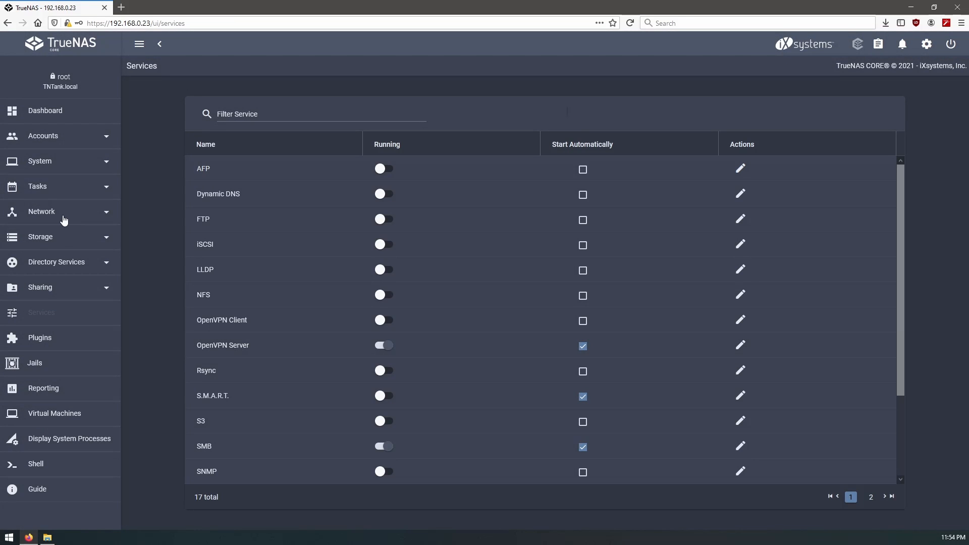
pyautogui.click(49, 214)
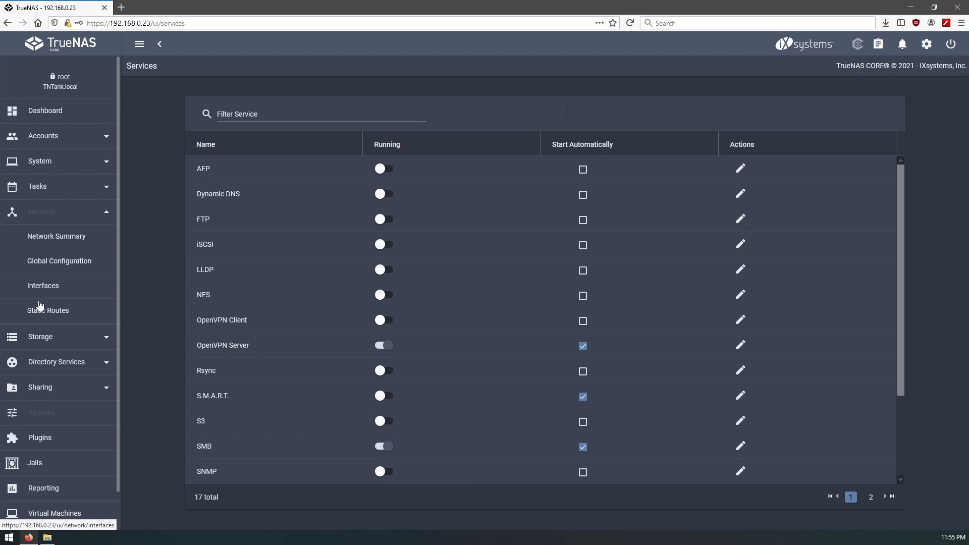
pyautogui.click(46, 312)
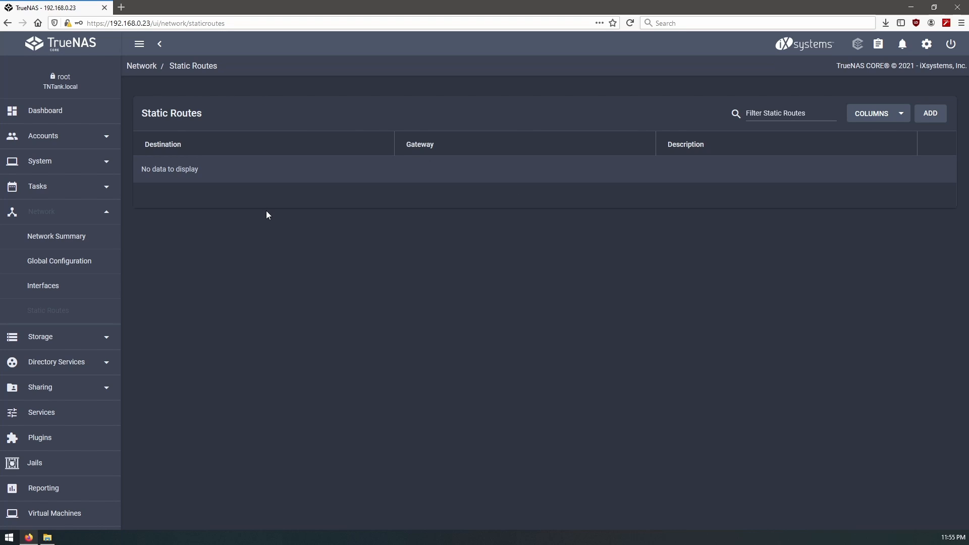
# - Add a static route to 192.168.1.0 via gateway 192.168.0.23 described 'VPN Gateway Route'
pyautogui.click(931, 113)
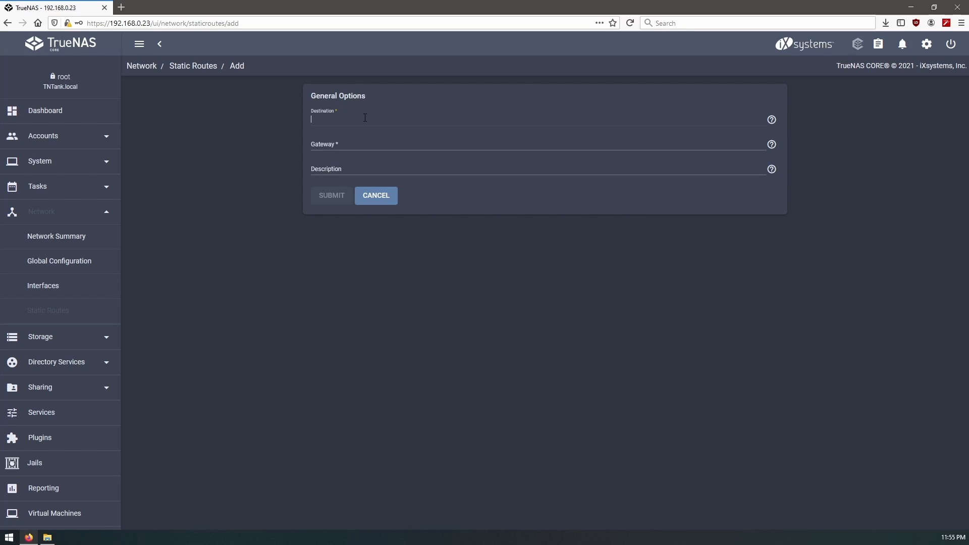
pyautogui.write('192.168.1.0')
pyautogui.press('Tab')
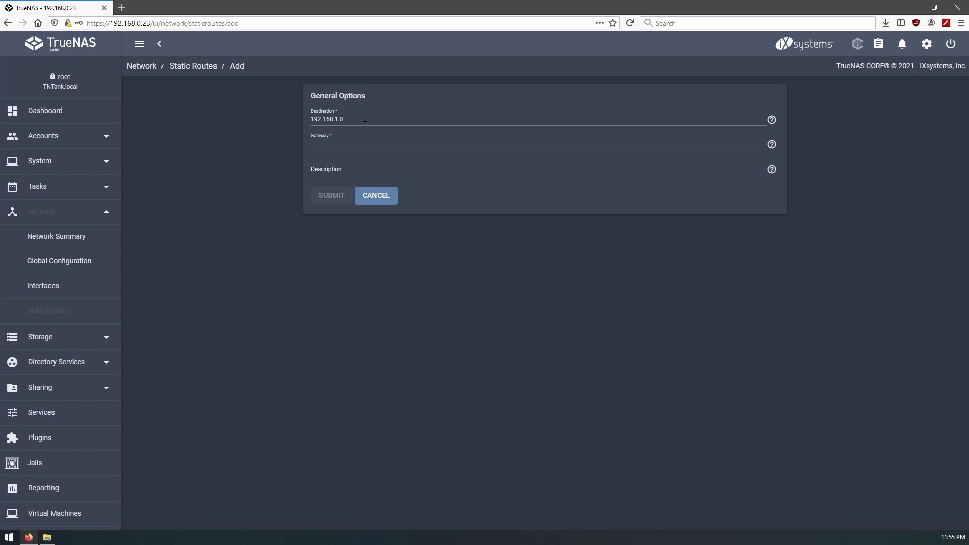
pyautogui.write('192.168')
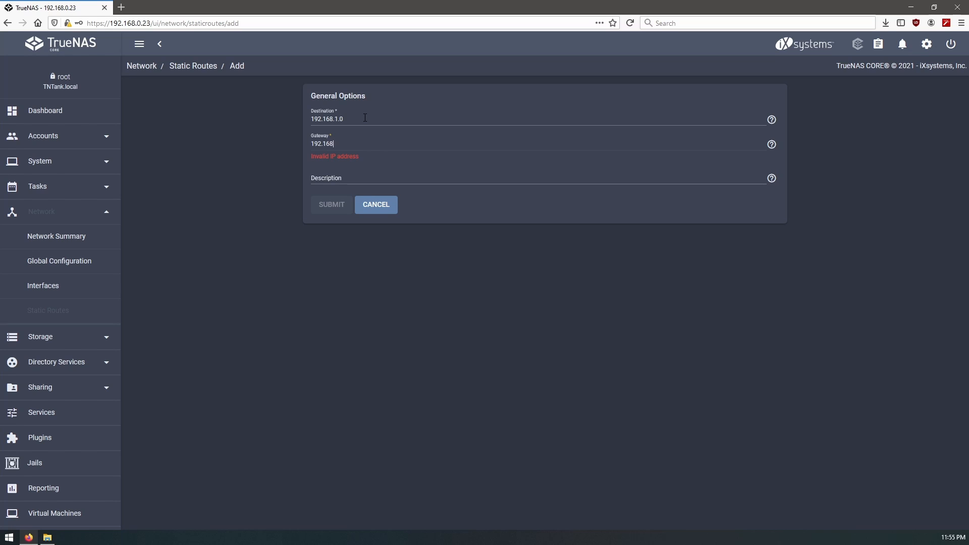
pyautogui.write('.0.23')
pyautogui.click(369, 168)
pyautogui.write('VPN ')
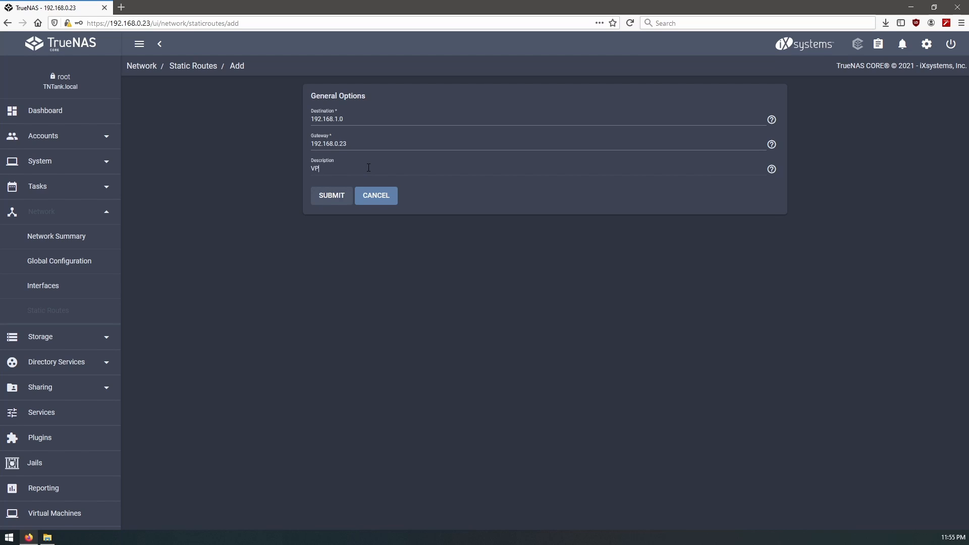
pyautogui.write('Gateway Route')
pyautogui.click(332, 196)
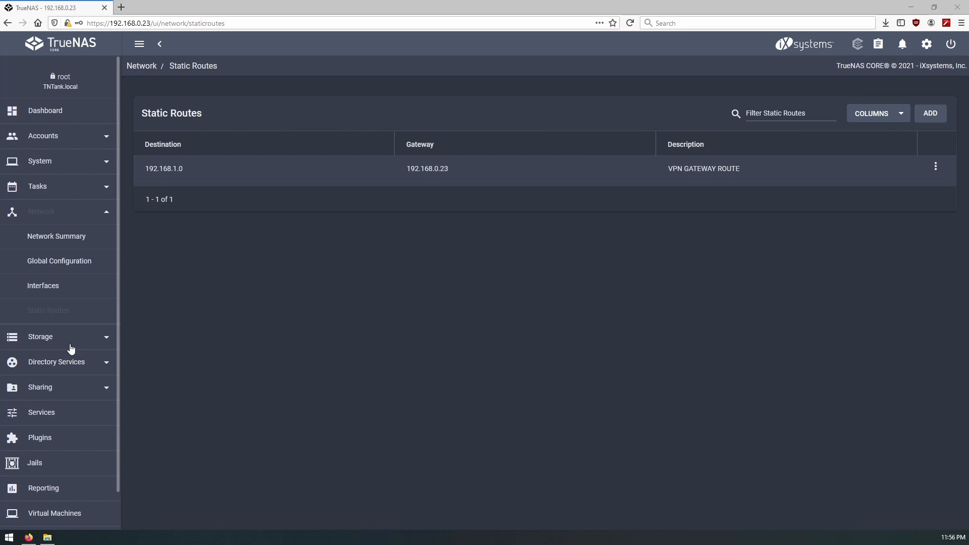
# - Under System > Tunables, add rc.conf tunable firewall_enable with value yes
pyautogui.click(76, 166)
pyautogui.scroll(-1, 51, 406)
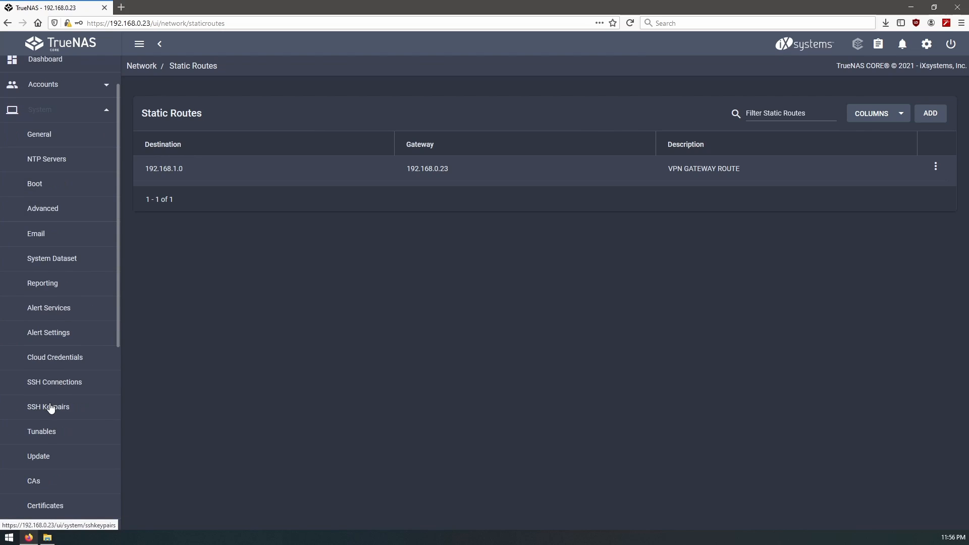
pyautogui.click(59, 437)
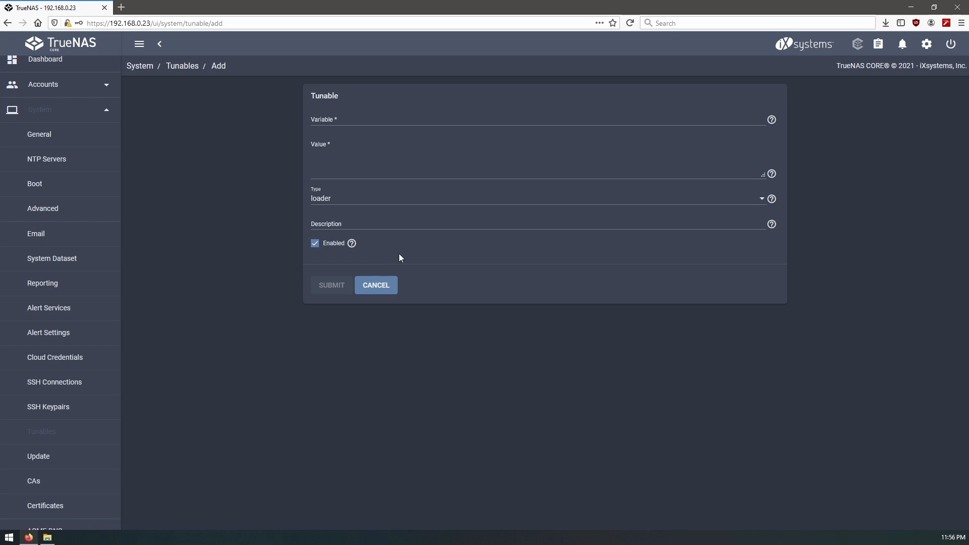
pyautogui.click(355, 121)
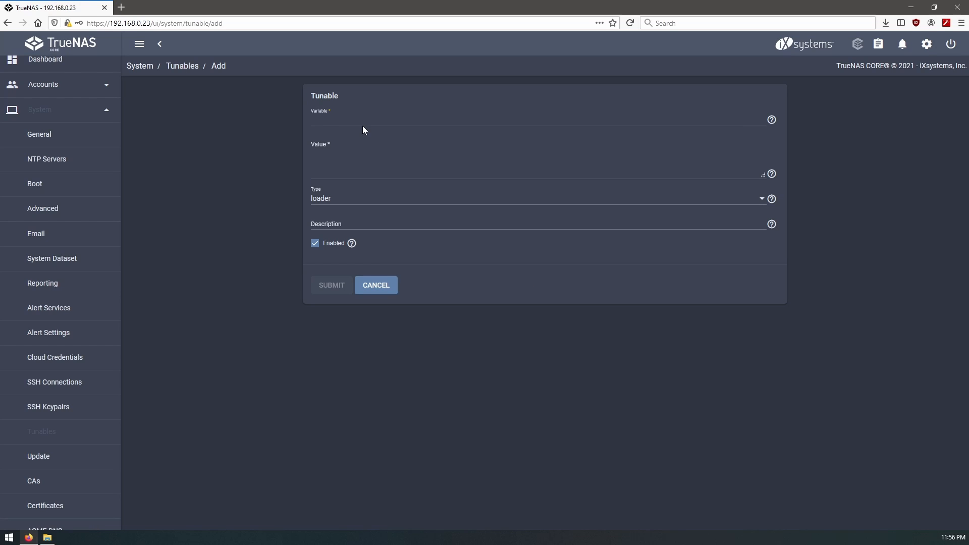
pyautogui.write('firewall_enable')
pyautogui.press('Tab')
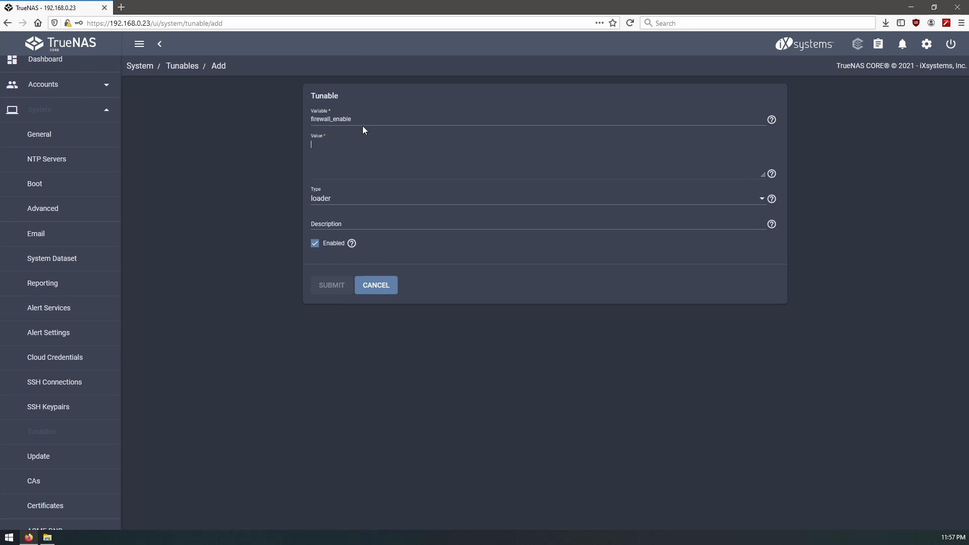
pyautogui.write('yes')
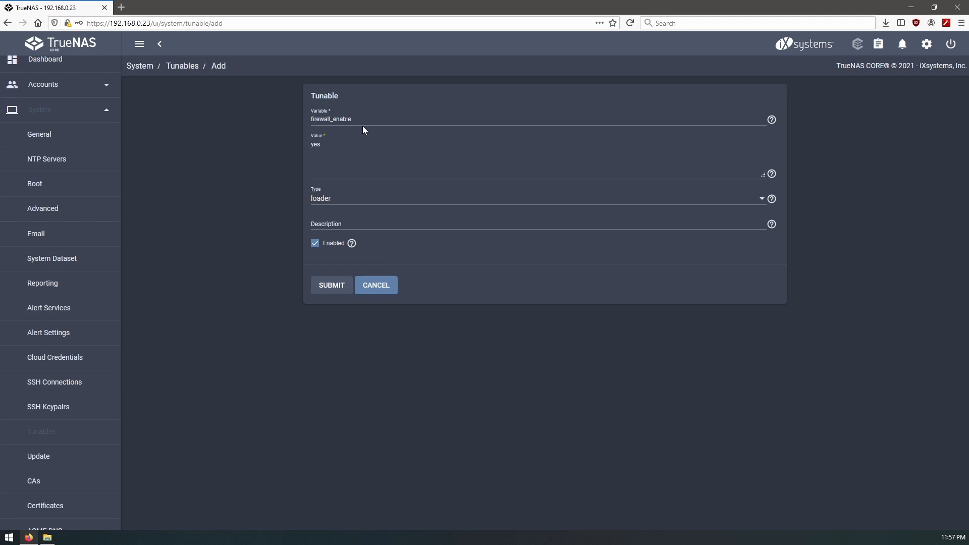
pyautogui.press('Tab')
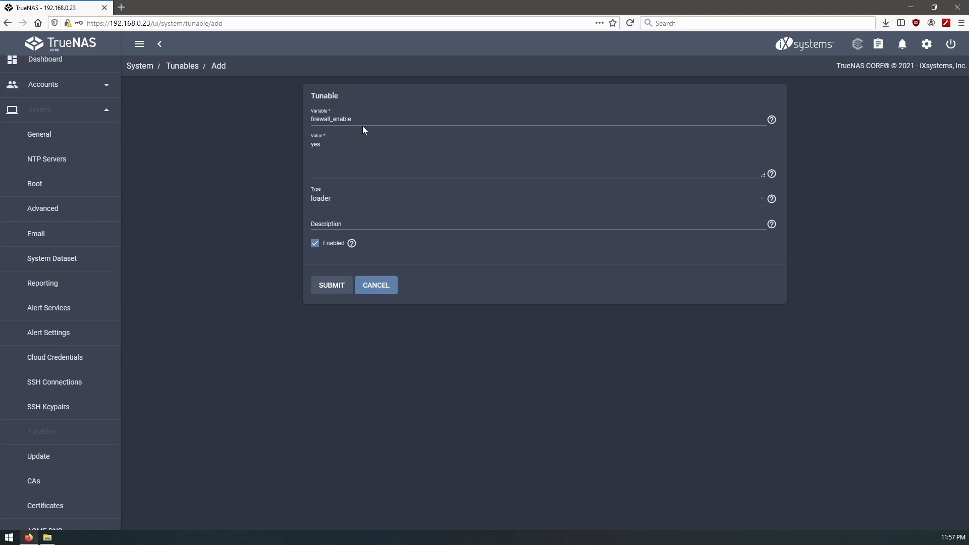
pyautogui.click(344, 203)
pyautogui.click(334, 226)
pyautogui.click(333, 287)
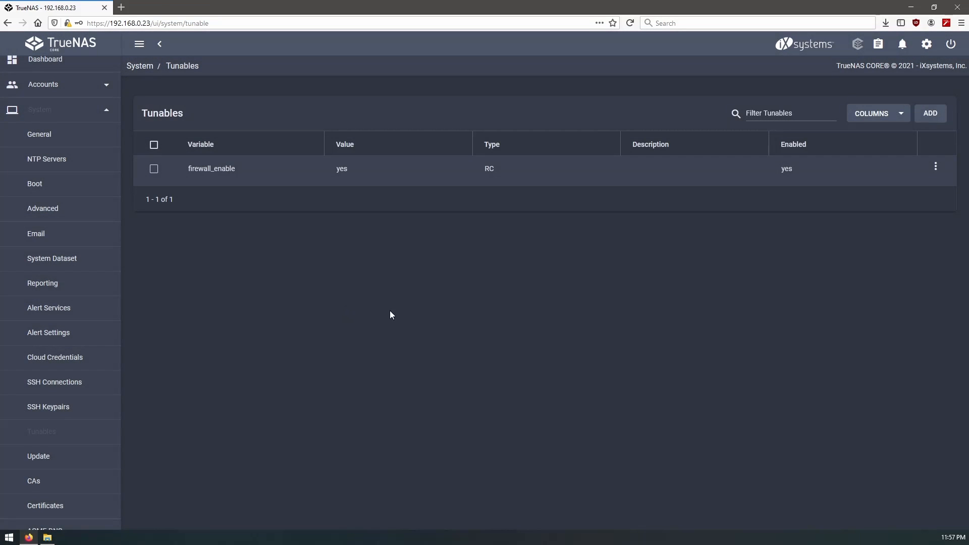
# - Add rc.conf tunable firewall_type with value open
pyautogui.click(929, 114)
pyautogui.click(345, 122)
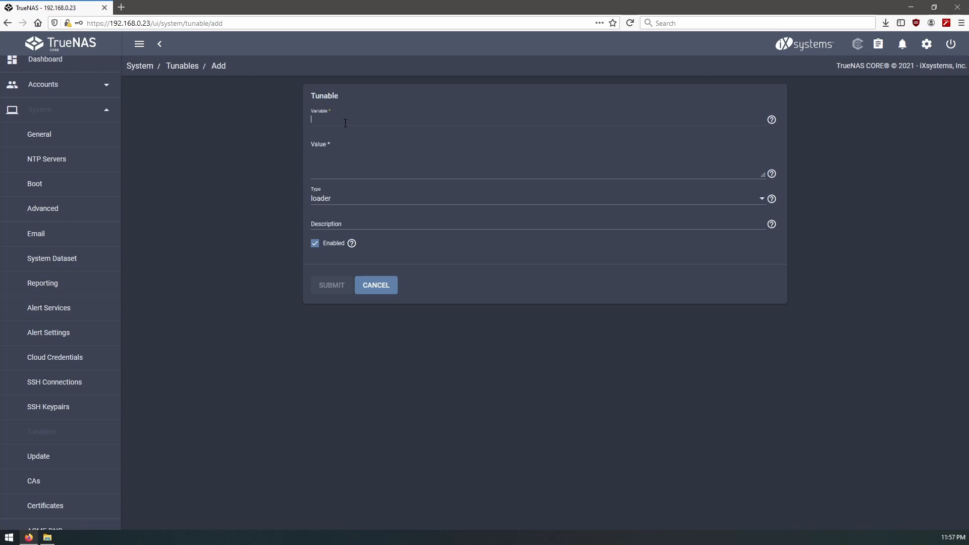
pyautogui.write('firewall_type')
pyautogui.press('Tab')
pyautogui.write('open')
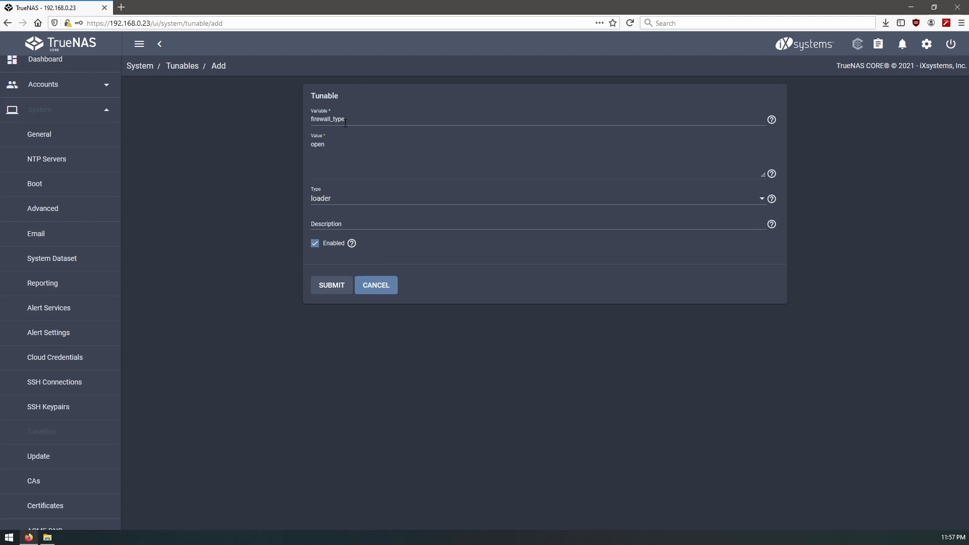
pyautogui.press('Tab')
pyautogui.press('Tab')
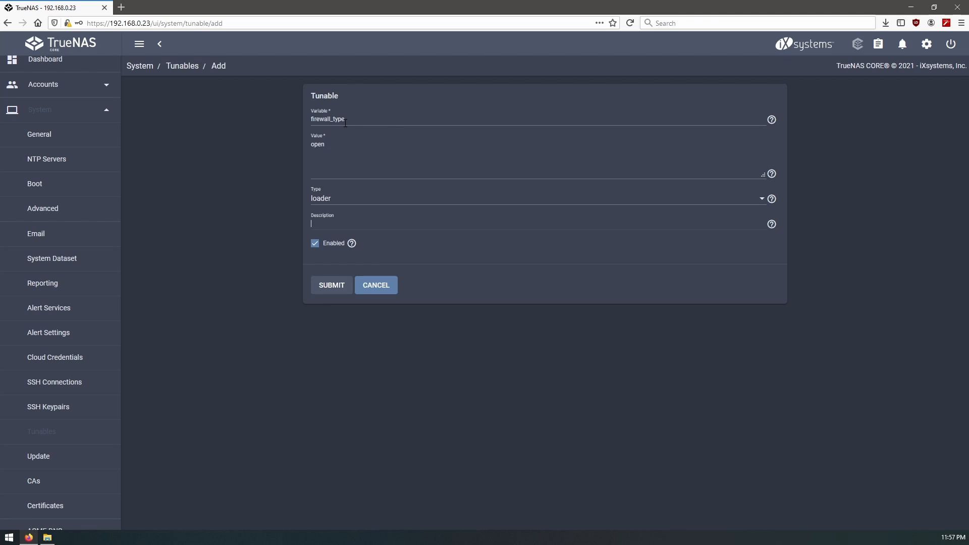
pyautogui.click(329, 205)
pyautogui.click(335, 224)
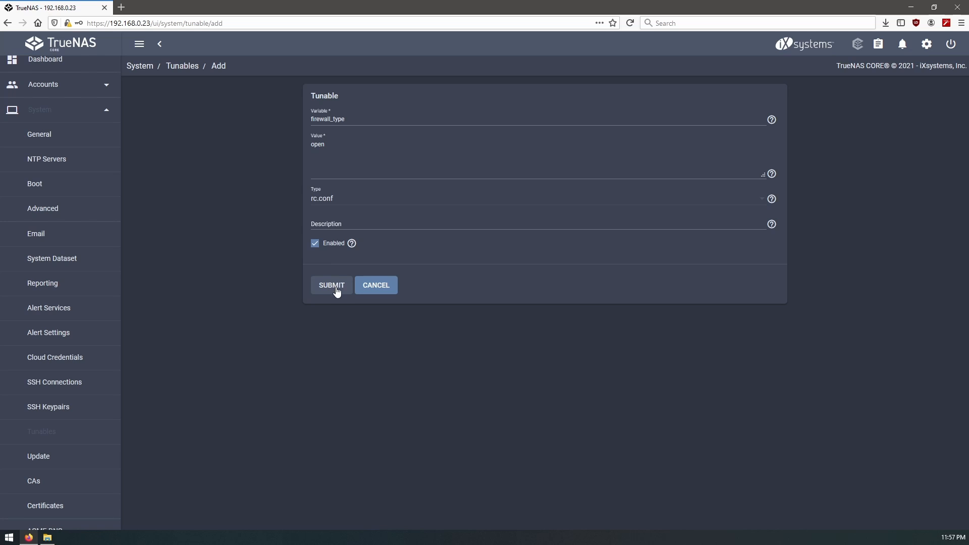
pyautogui.click(332, 286)
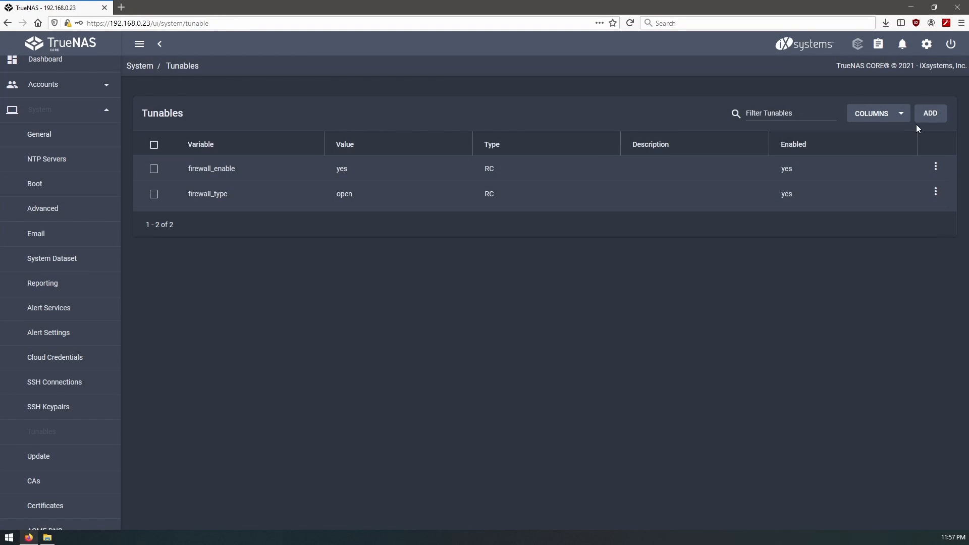
# - Add rc.conf tunable gateway_enable with value yes
pyautogui.click(929, 115)
pyautogui.click(347, 120)
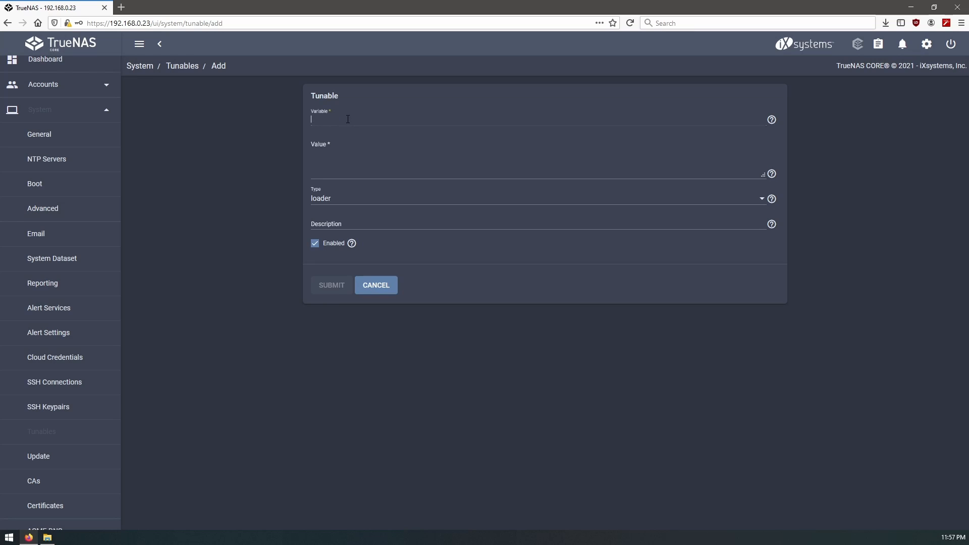
pyautogui.write('gatew')
pyautogui.press('BackSpace')
pyautogui.write('ay_enable')
pyautogui.click(341, 162)
pyautogui.write('yes')
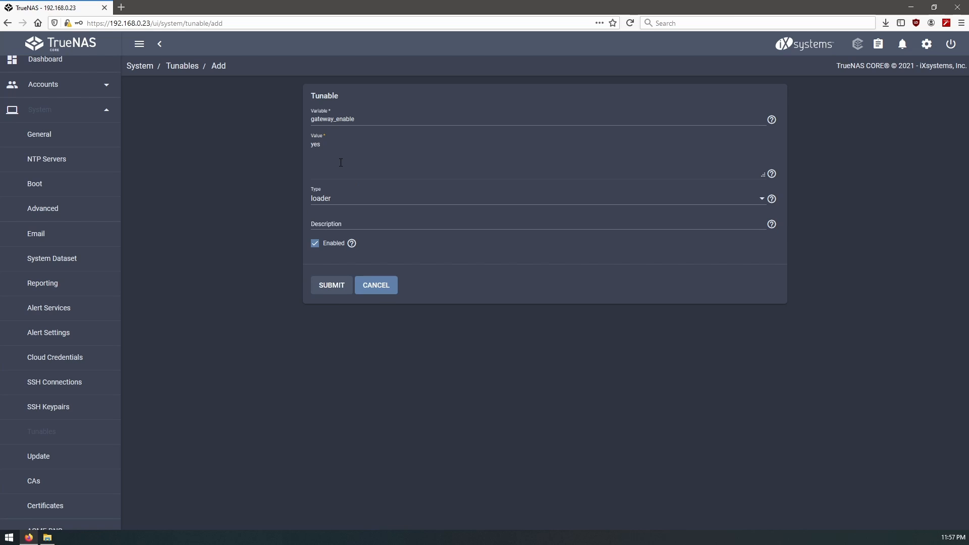
pyautogui.click(324, 200)
pyautogui.click(325, 221)
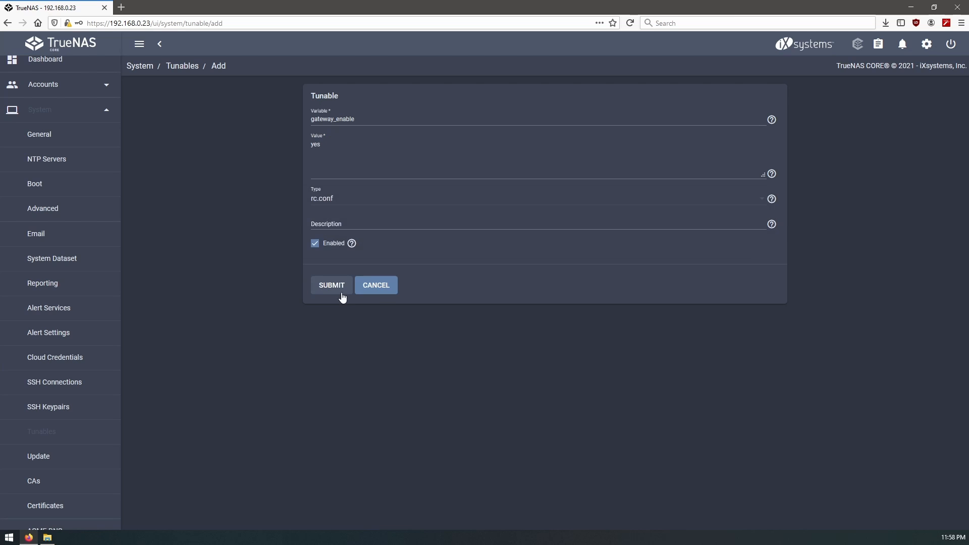
pyautogui.click(332, 286)
# - Add rc.conf tunable natd_enable with value yes
pyautogui.click(930, 114)
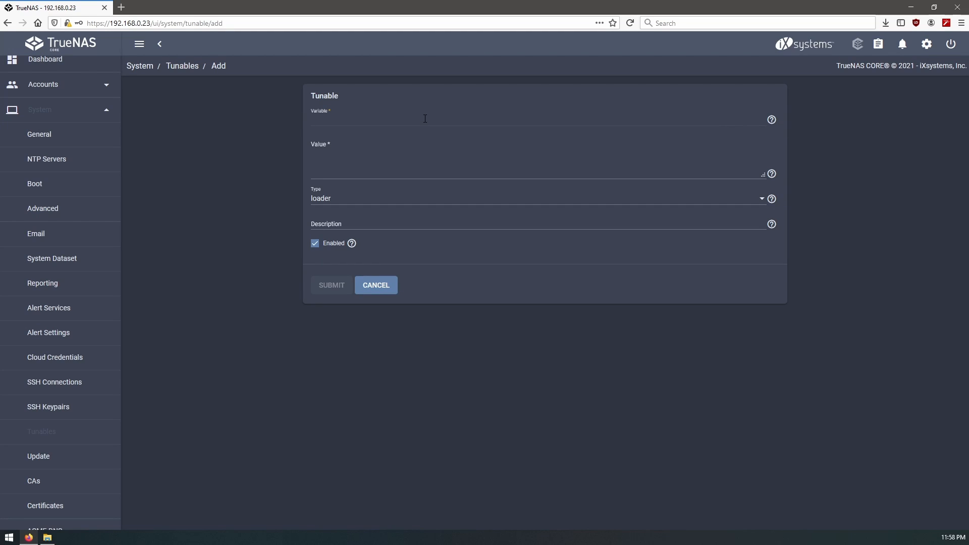
pyautogui.write('natd_enable')
pyautogui.press('Tab')
pyautogui.write('y')
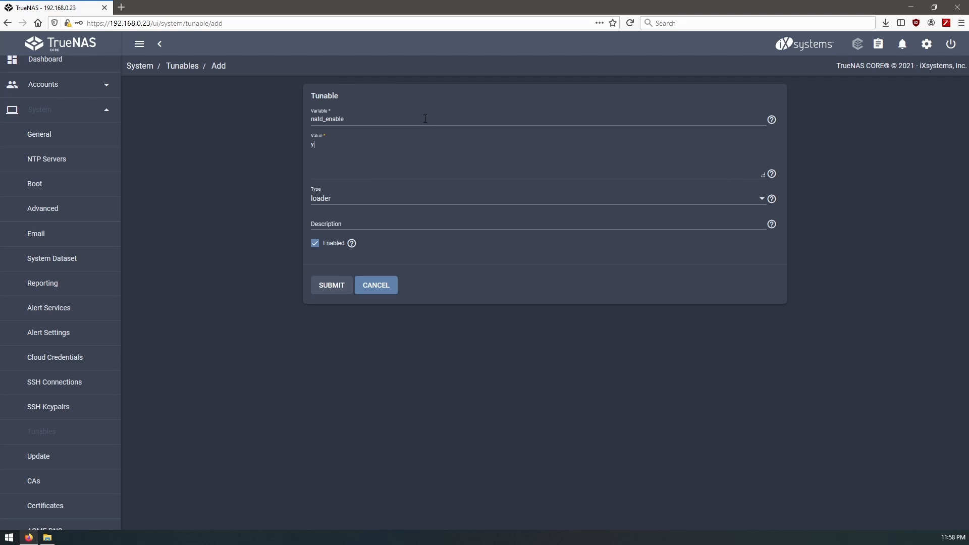
pyautogui.click(362, 201)
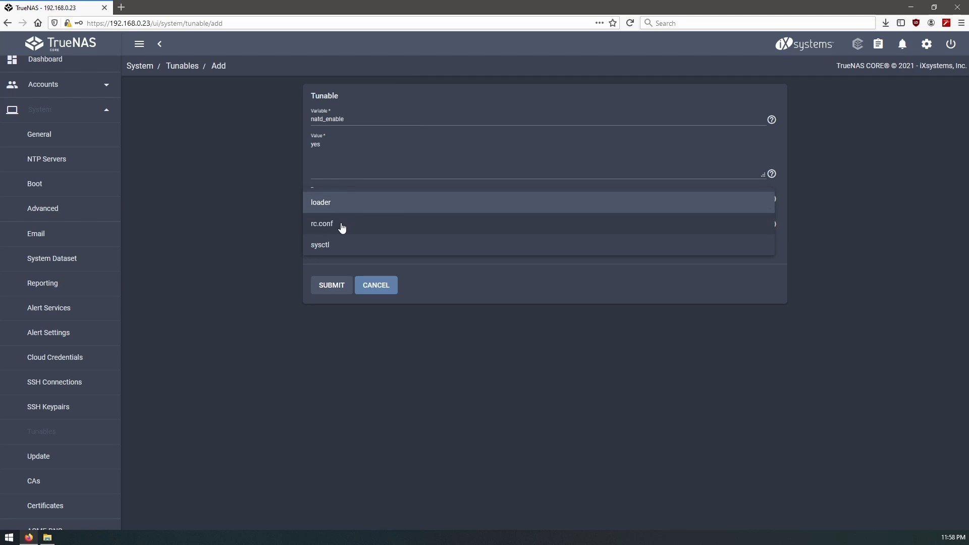
pyautogui.click(340, 224)
pyautogui.click(333, 285)
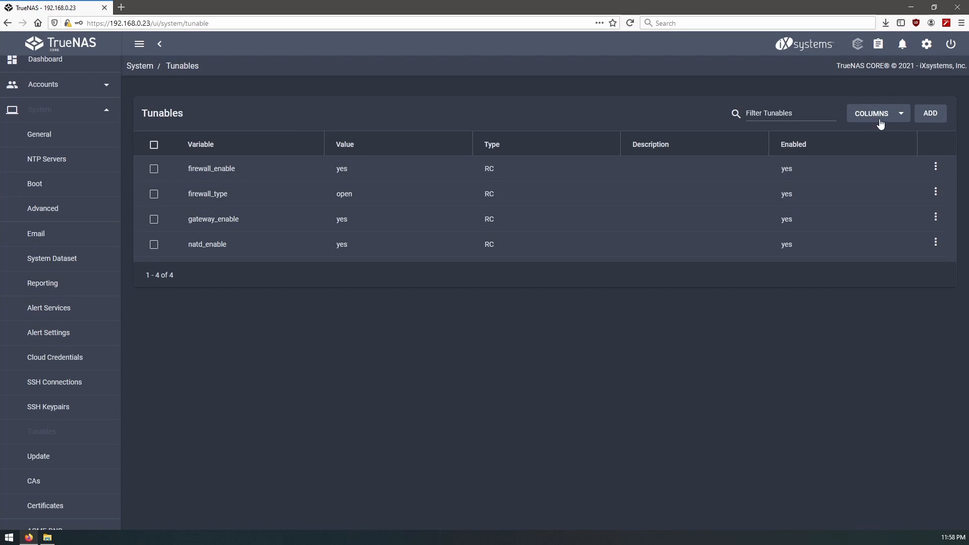
# - Add rc.conf tunable natd_interface with value le0
pyautogui.click(926, 113)
pyautogui.click(349, 121)
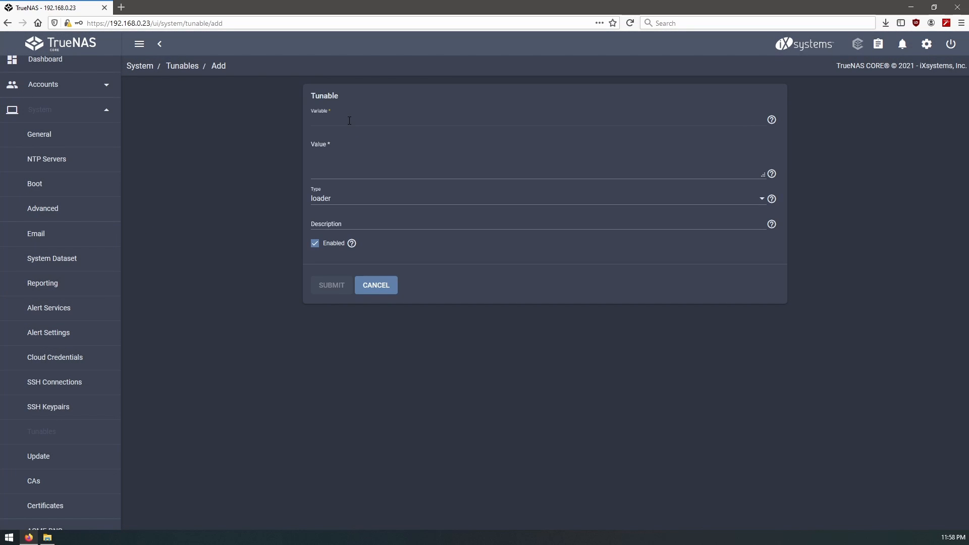
pyautogui.write('natd_interface')
pyautogui.press('Tab')
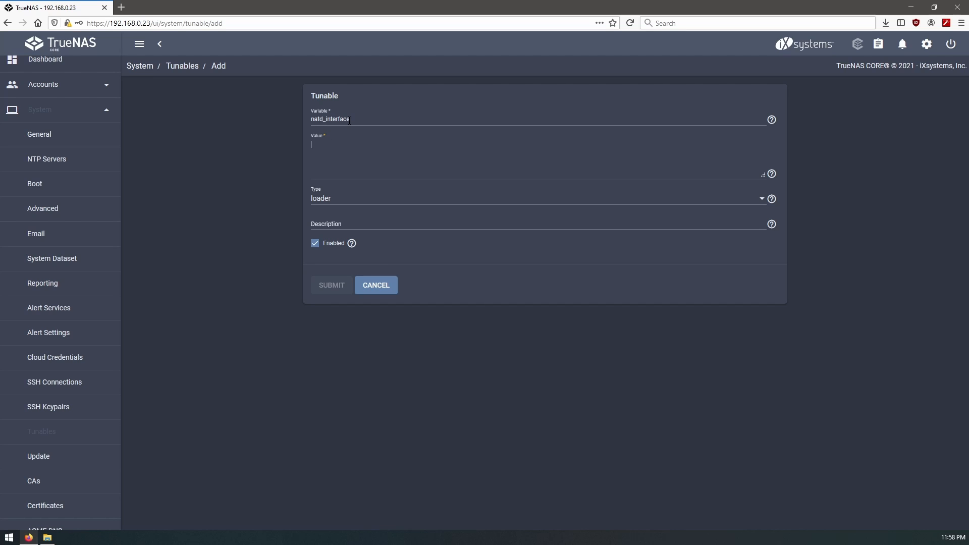
pyautogui.write('le0')
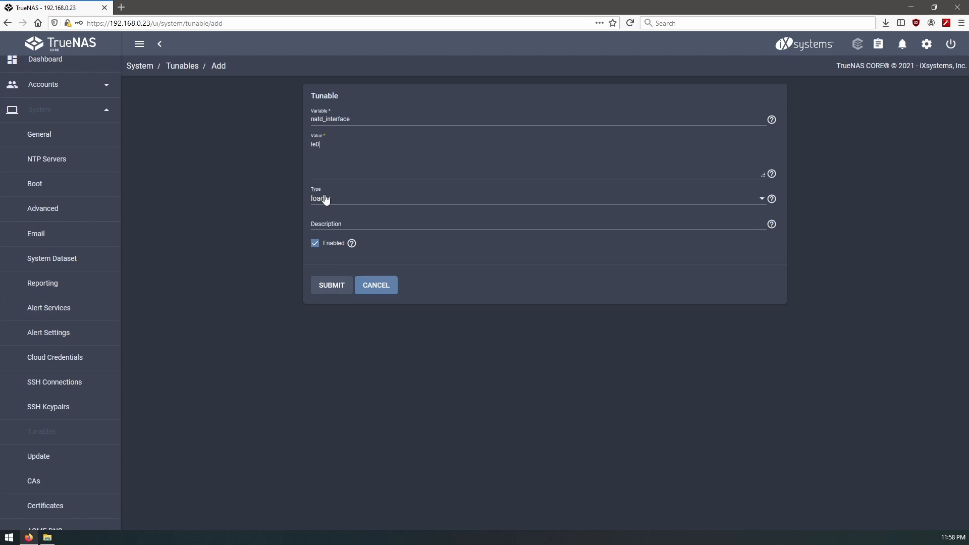
pyautogui.click(347, 201)
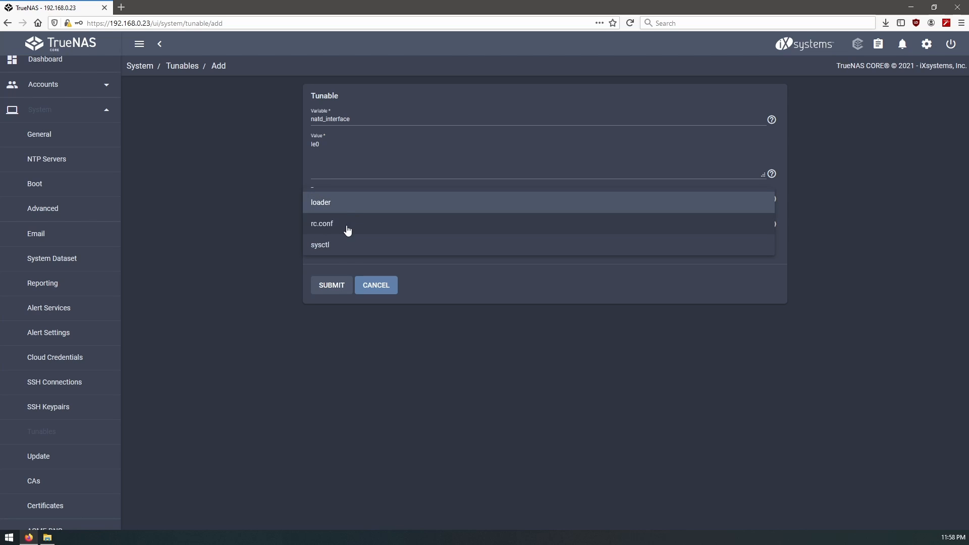
pyautogui.click(346, 225)
pyautogui.click(332, 286)
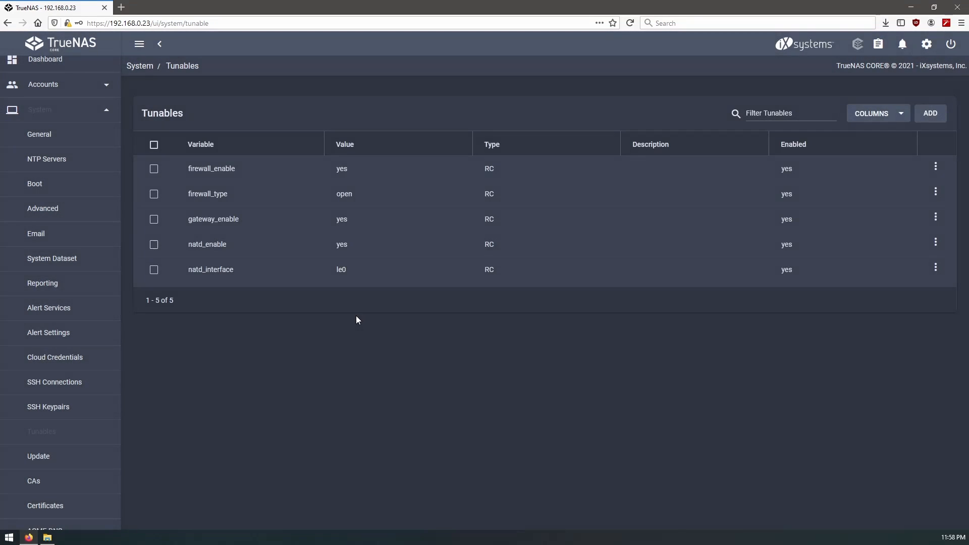
# - Add rc.conf tunable natd_flags with value -dynamic -m
pyautogui.click(931, 113)
pyautogui.click(351, 122)
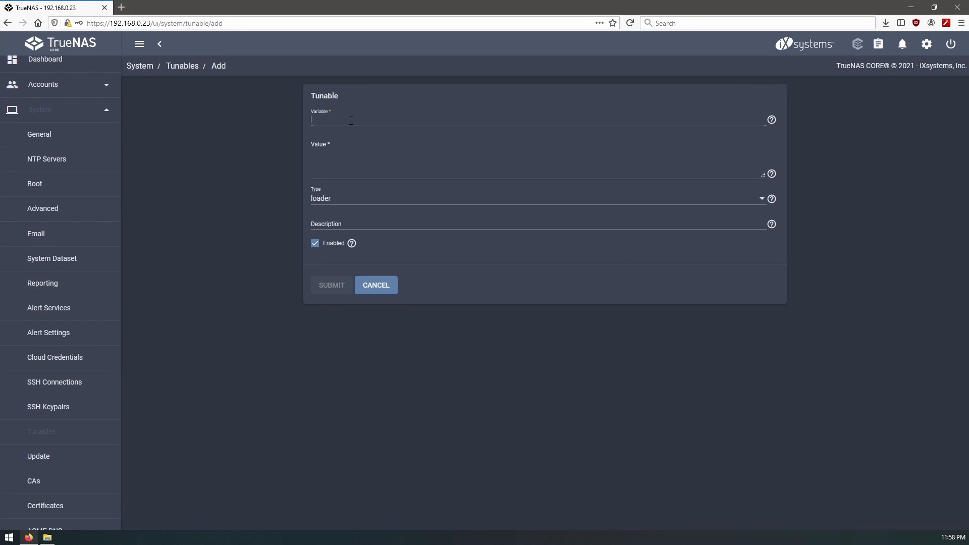
pyautogui.write('natd_flags')
pyautogui.press('Tab')
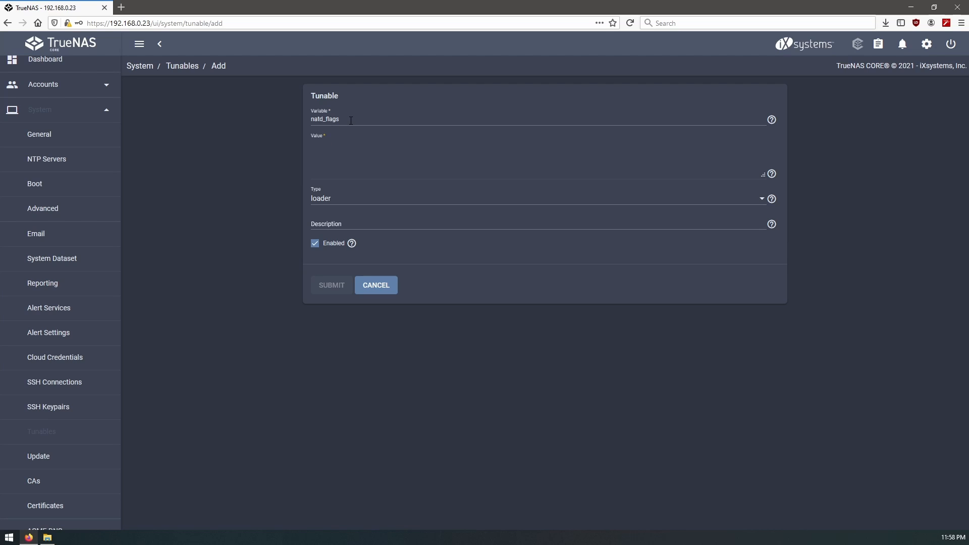
pyautogui.write('-dynamic -m')
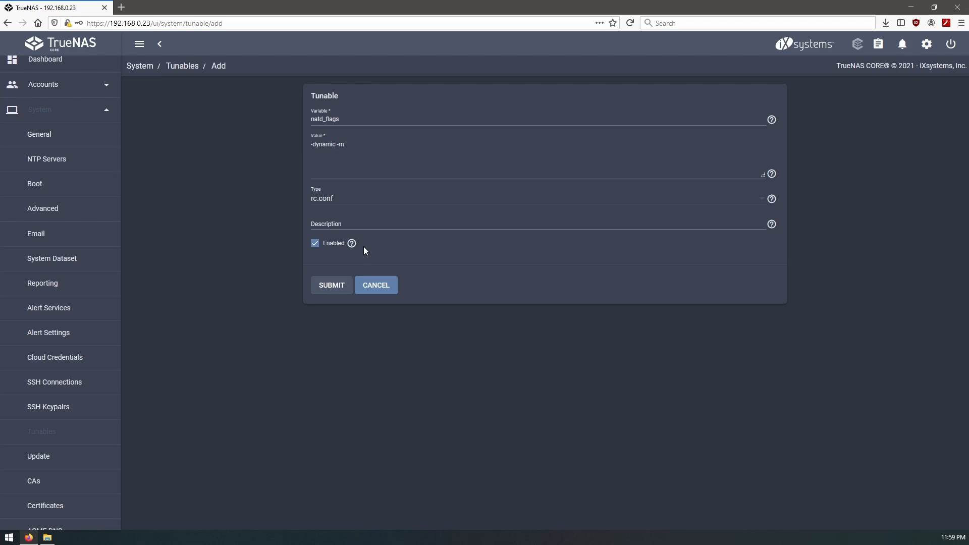
pyautogui.click(332, 285)
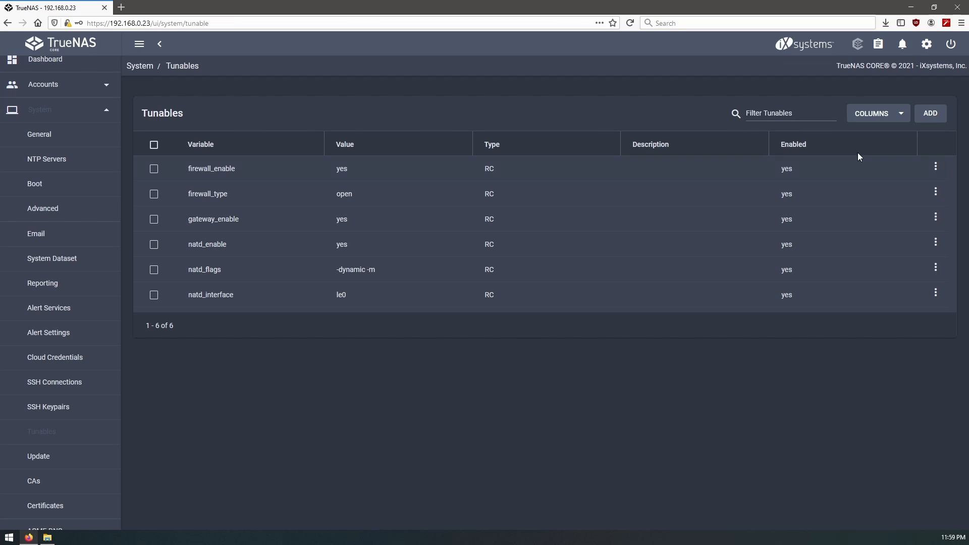
# - Restart the NAS from the power menu, confirming the restart
pyautogui.click(928, 45)
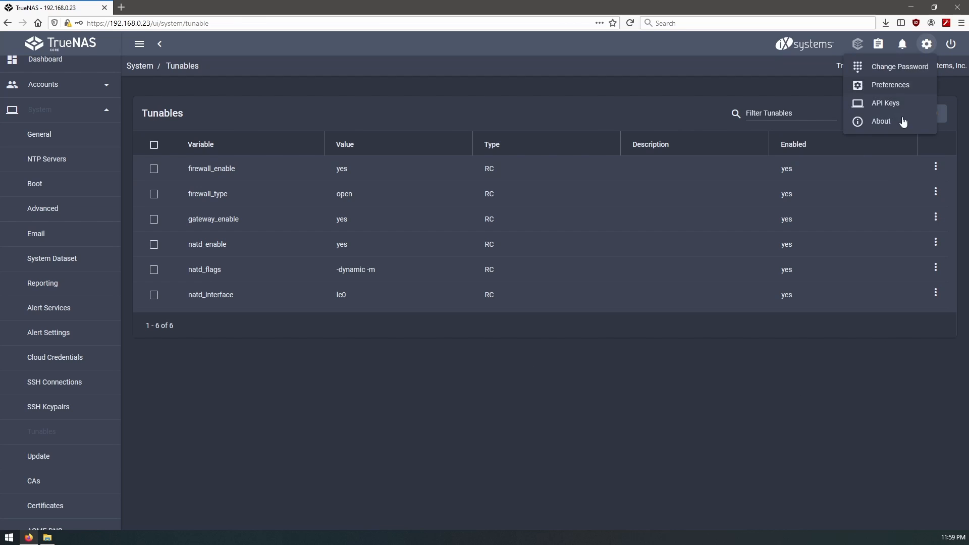
pyautogui.click(956, 48)
pyautogui.click(952, 45)
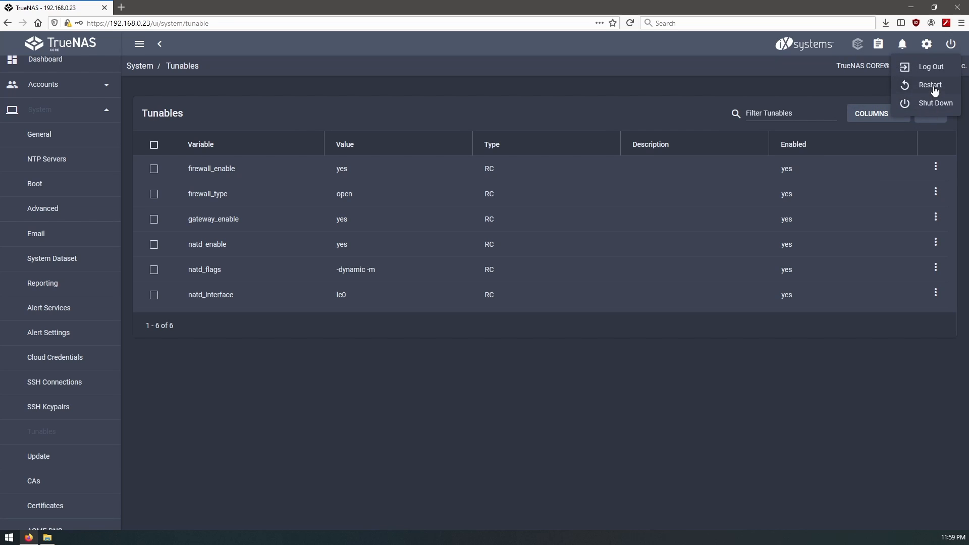
pyautogui.click(935, 91)
pyautogui.click(421, 305)
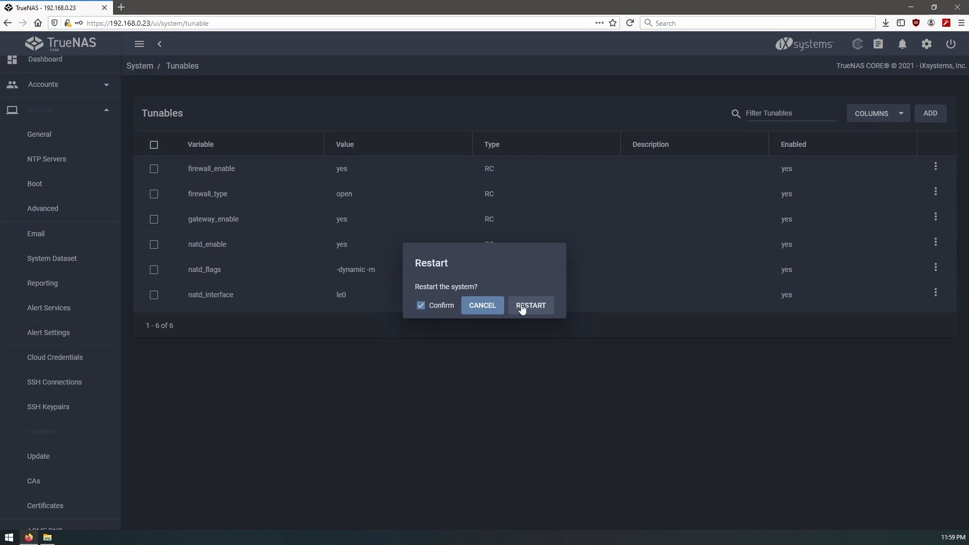
pyautogui.click(523, 309)
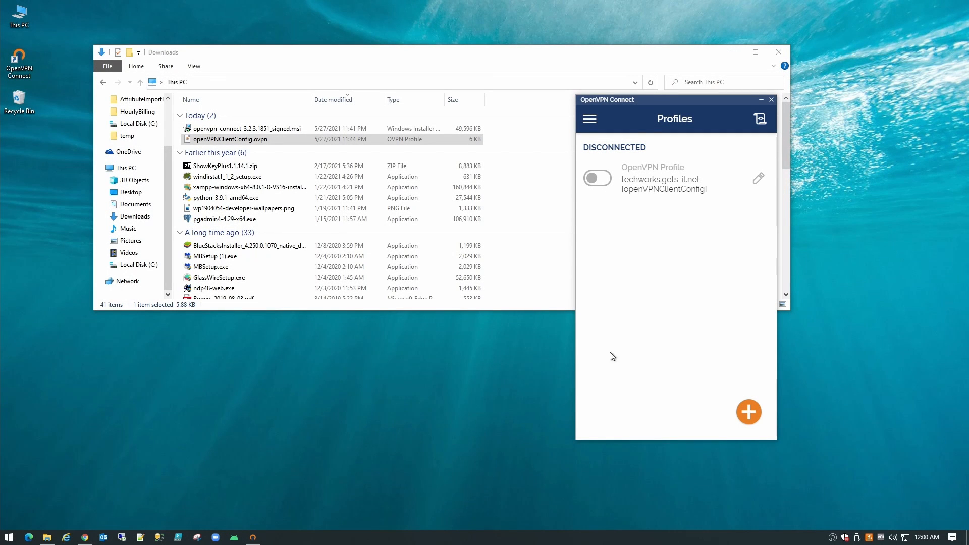
# - Switch on the techworks.gets-it.net profile and scroll to its connection stats
pyautogui.click(602, 181)
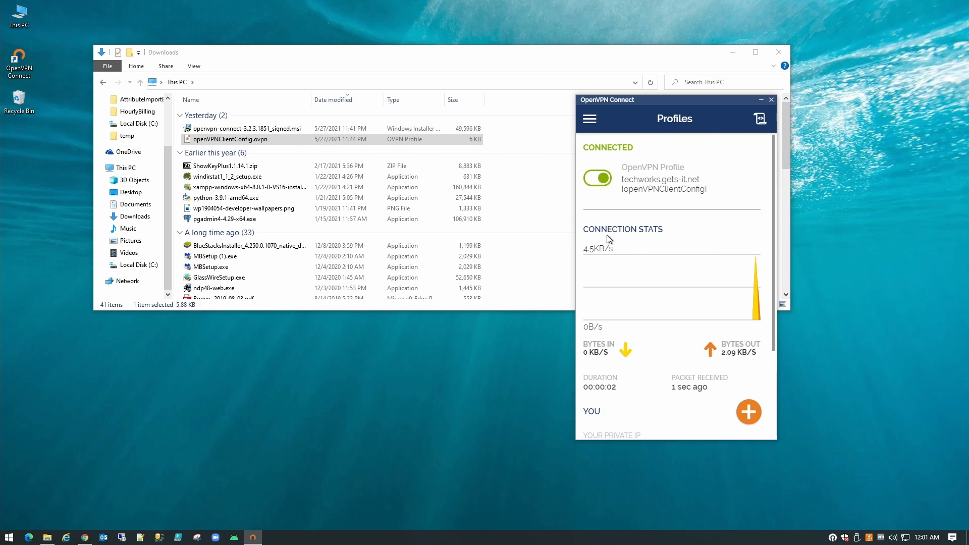
pyautogui.scroll(-1, 626, 298)
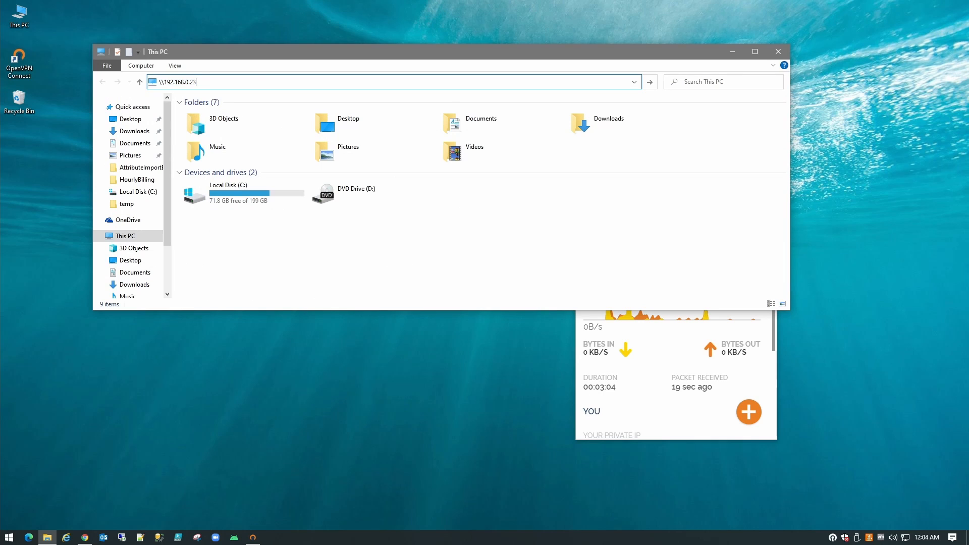
# - Check the VPN connection details, then open \\192.168.0.23 in File Explorer
pyautogui.click(668, 360)
pyautogui.scroll(-1, 668, 359)
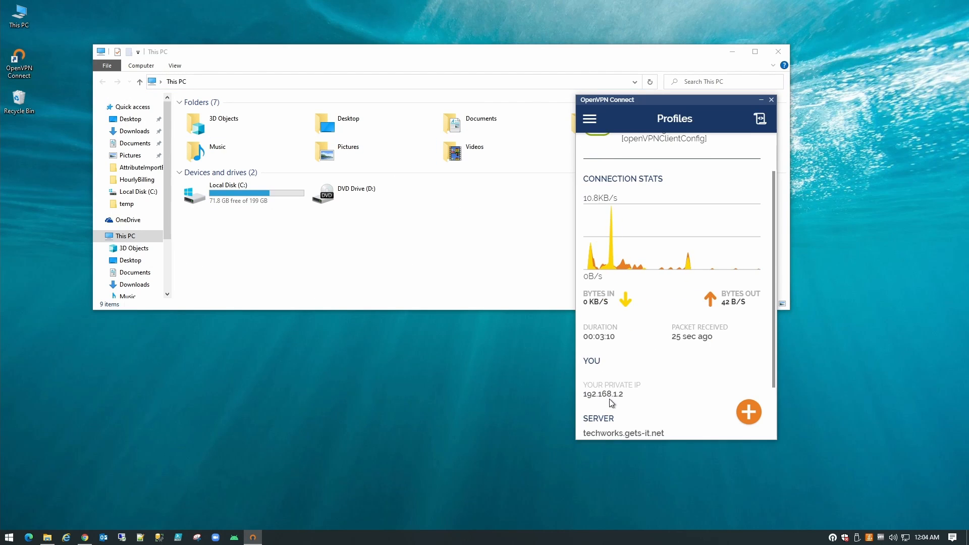
pyautogui.click(337, 61)
pyautogui.hotkey('alt', 'd')
pyautogui.write('\\\\')
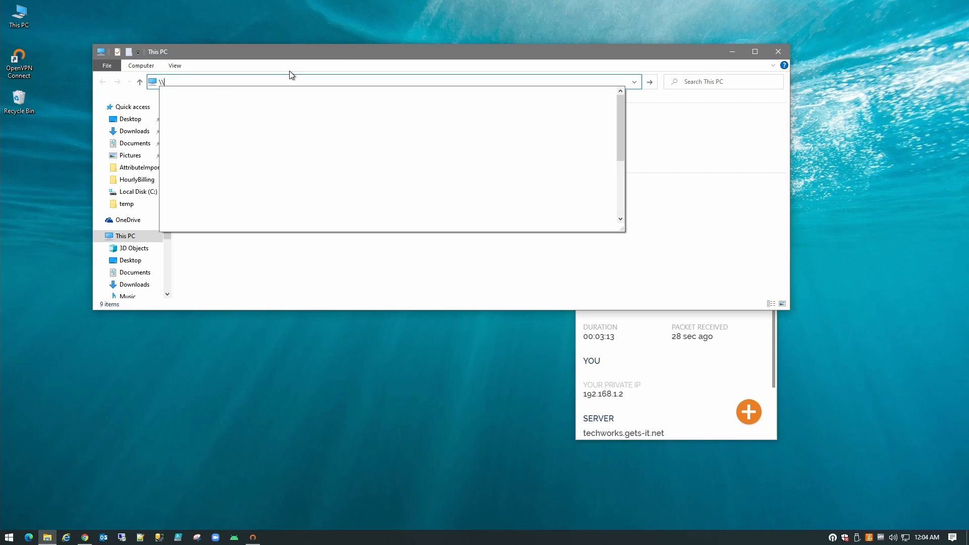
pyautogui.write('192.168.')
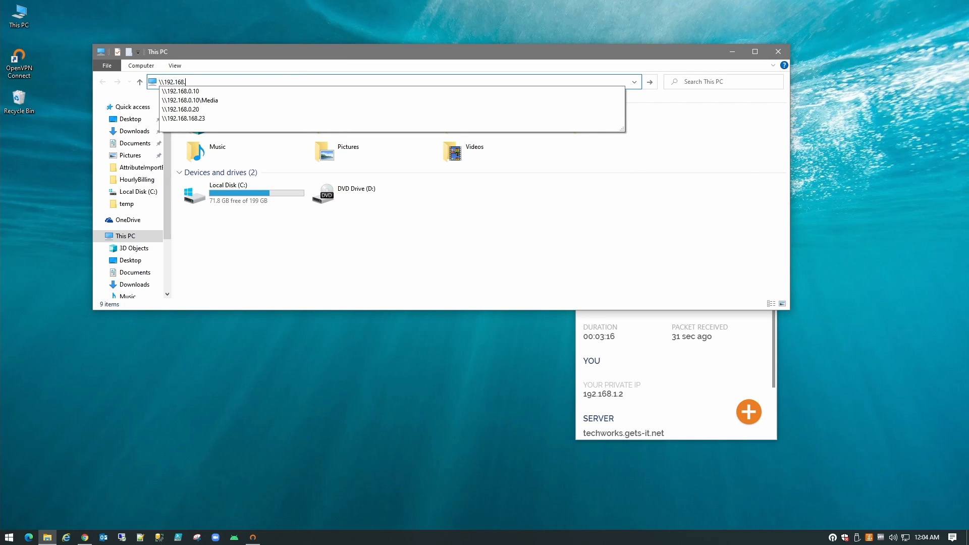
pyautogui.write('0.23')
pyautogui.press('Return')
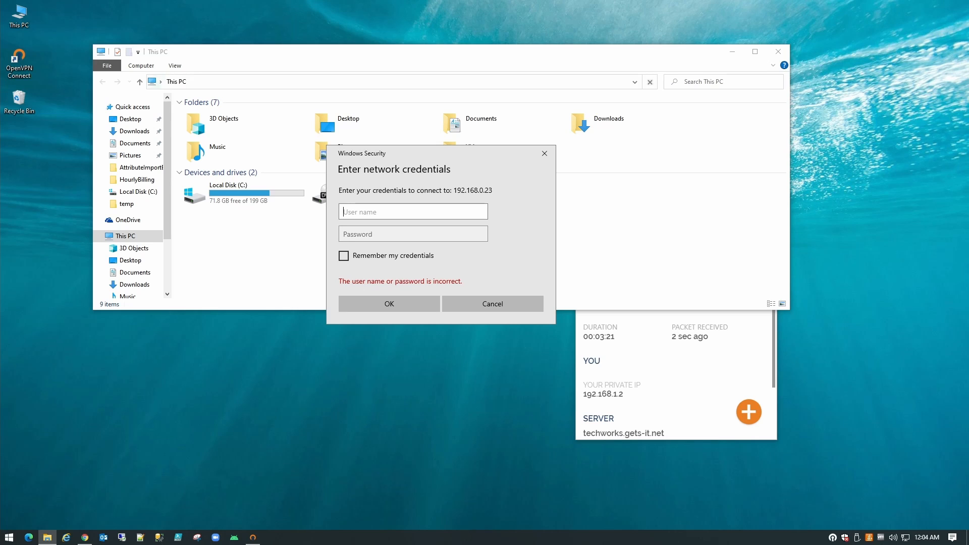
# - Sign in with the NAS user name and password to reach the Dump share
pyautogui.write('administrator')
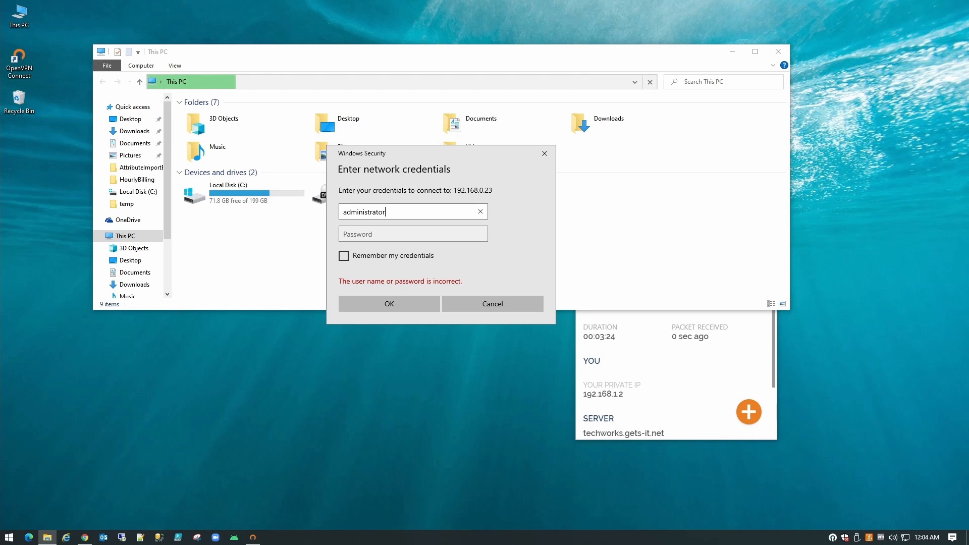
pyautogui.press('Tab')
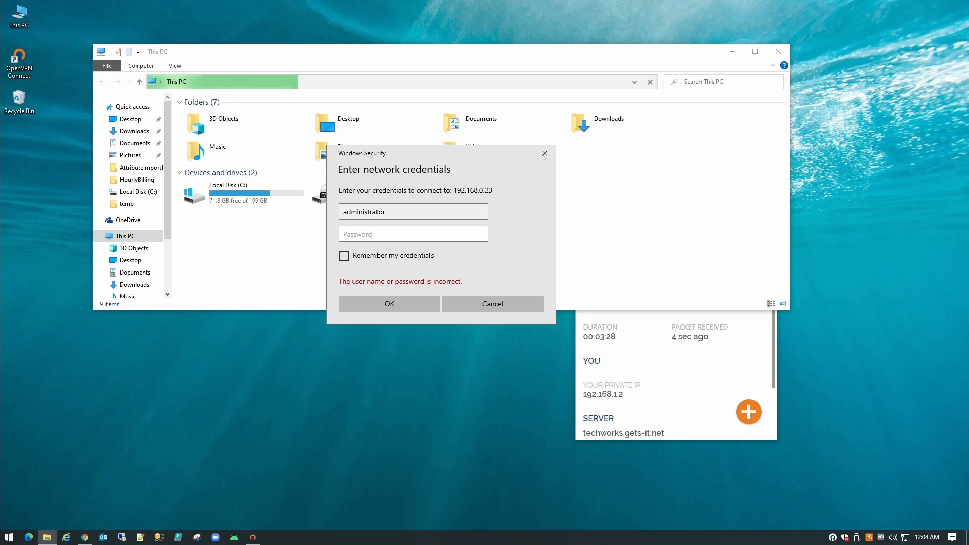
pyautogui.write('••••••••••••')
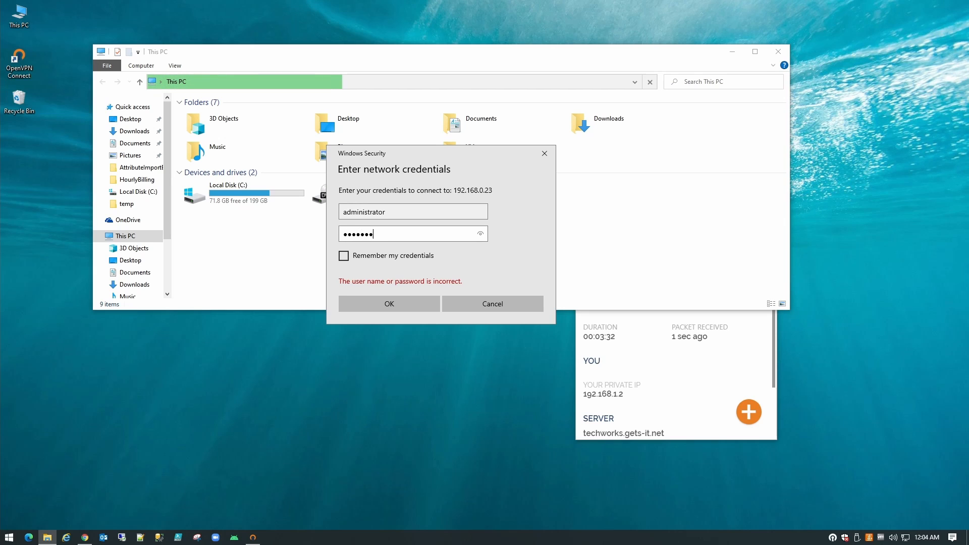
pyautogui.press('Return')
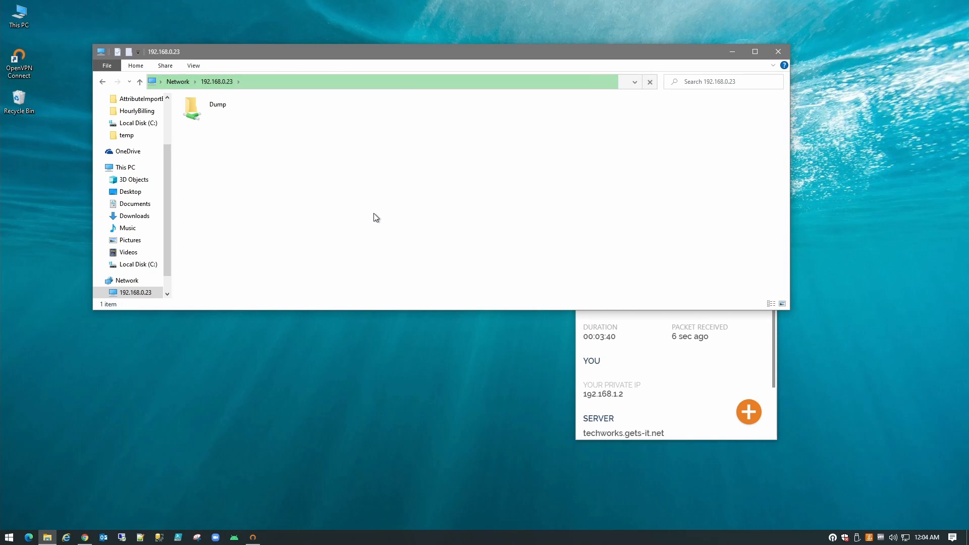
# - Open the Dump share and try copying the python installer to the desktop, then cancel
pyautogui.doubleClick(199, 107)
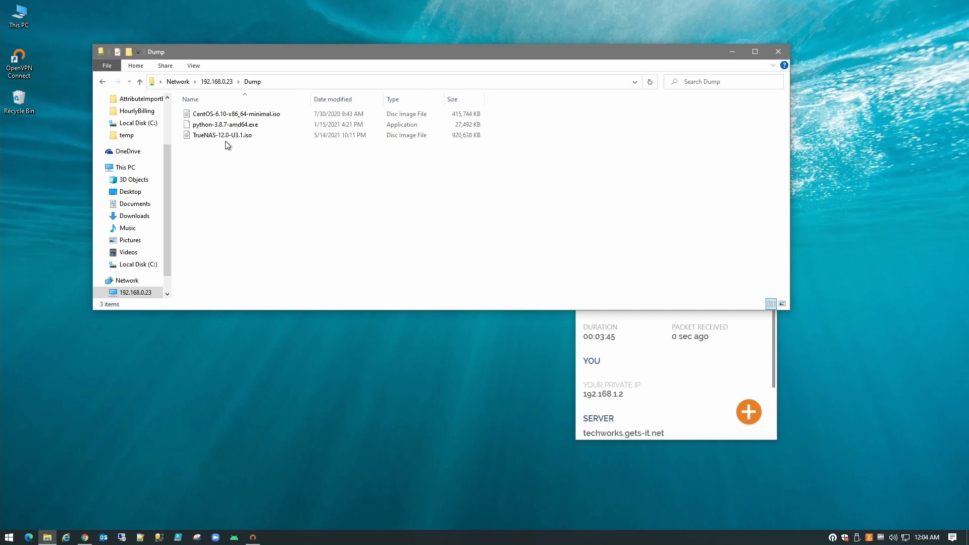
pyautogui.moveTo(226, 126); pyautogui.dragTo(317, 385)
pyautogui.click(506, 275)
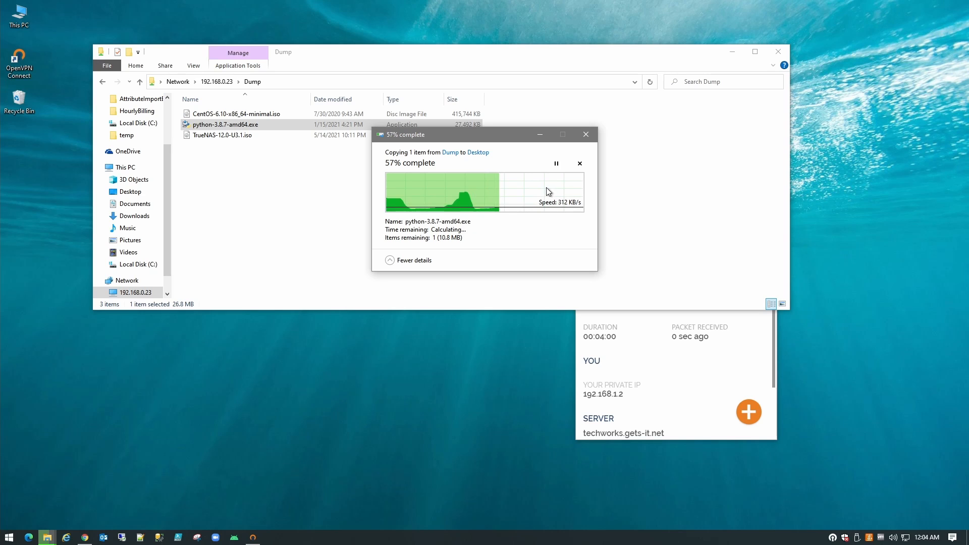
pyautogui.click(580, 164)
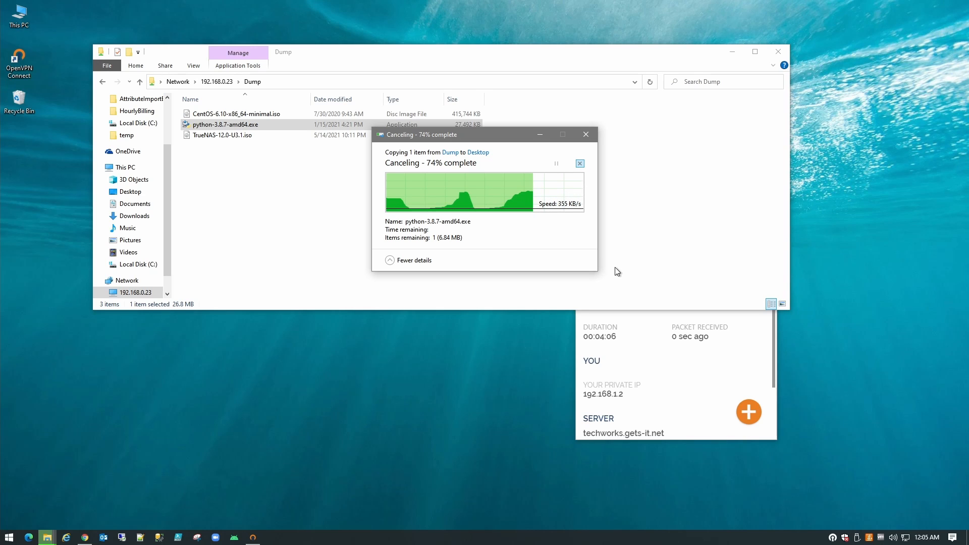
# - Go to \\192.168.0.20 and open Backups > MediaVault
pyautogui.click(323, 219)
pyautogui.click(293, 82)
pyautogui.click(293, 81)
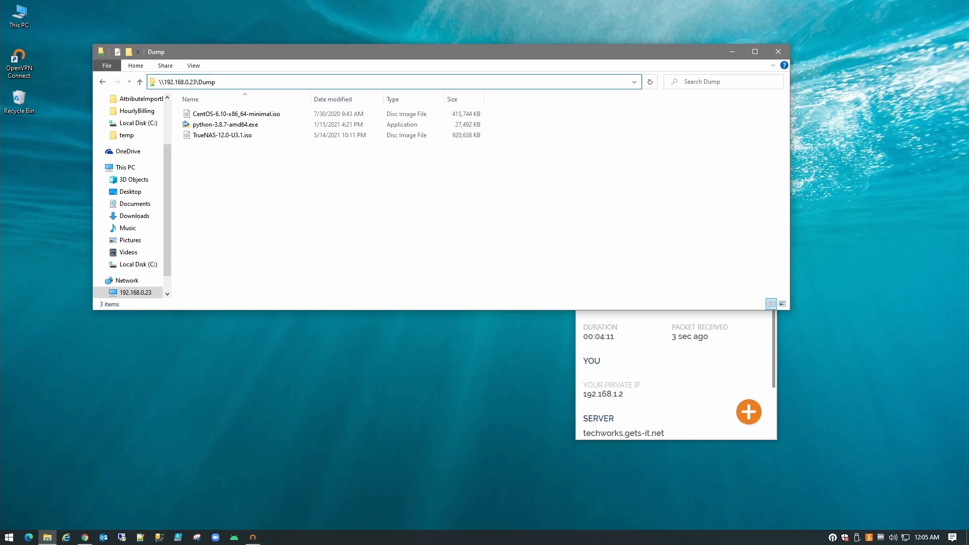
pyautogui.press('BackSpace')
pyautogui.press('BackSpace')
pyautogui.press('BackSpace')
pyautogui.press('BackSpace')
pyautogui.press('BackSpace')
pyautogui.press('BackSpace')
pyautogui.write('0')
pyautogui.press('Return')
pyautogui.click(290, 112)
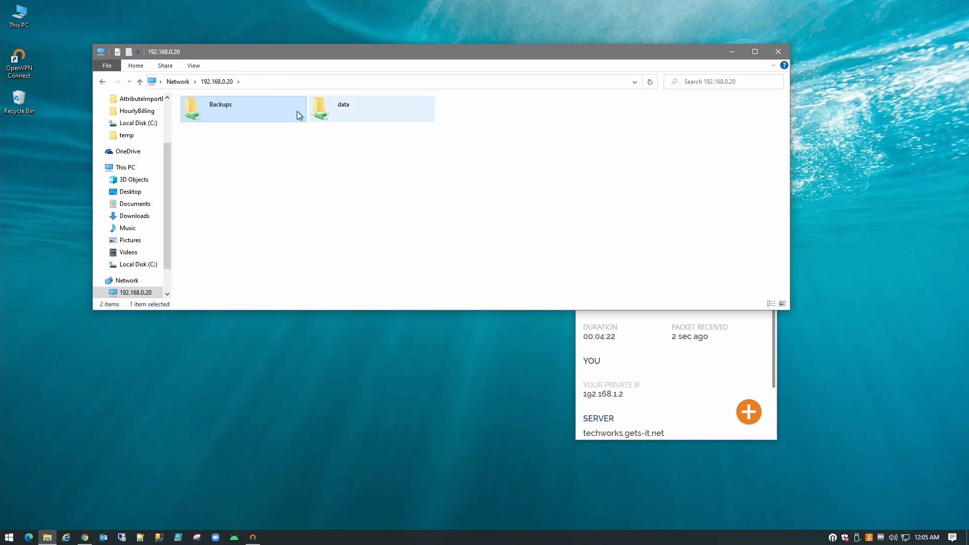
pyautogui.doubleClick(216, 110)
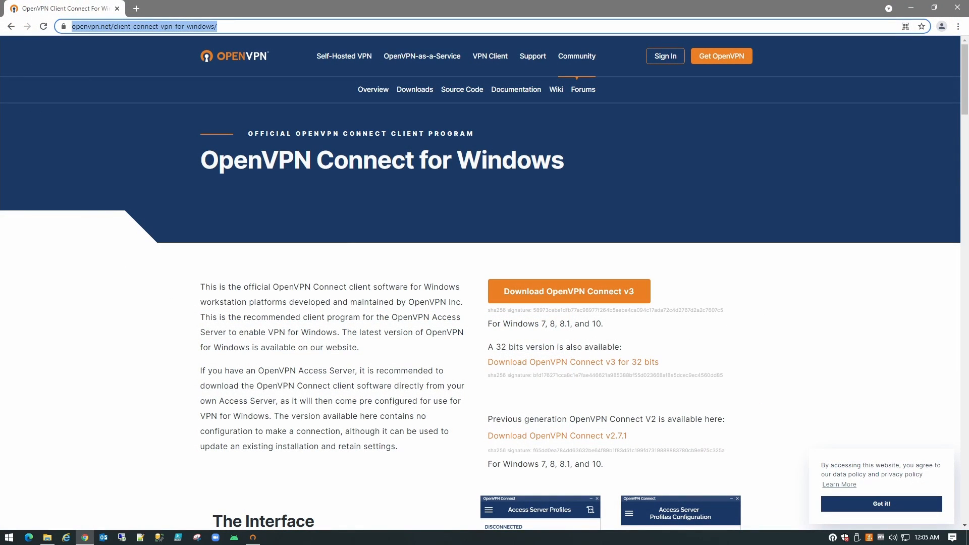
pyautogui.write('192.168.')
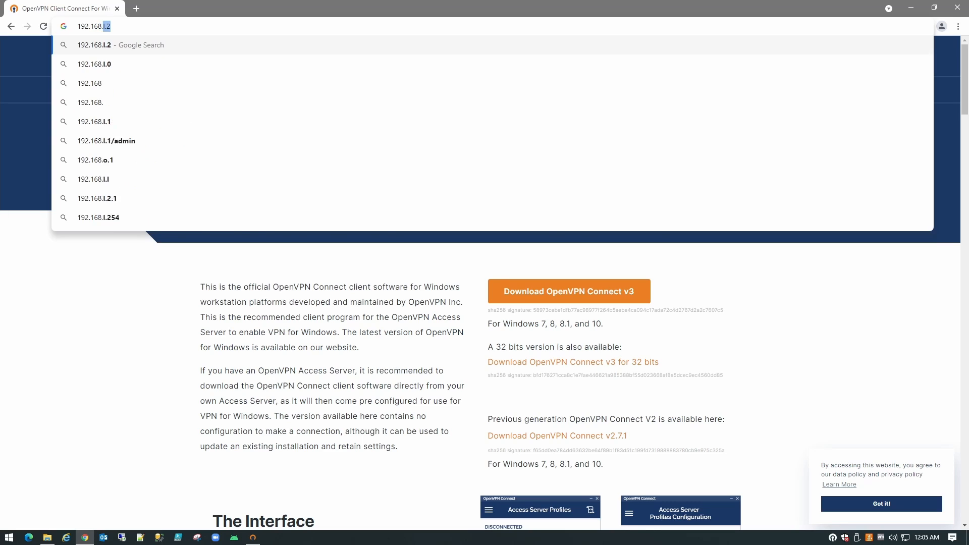
pyautogui.write('0.10:10')
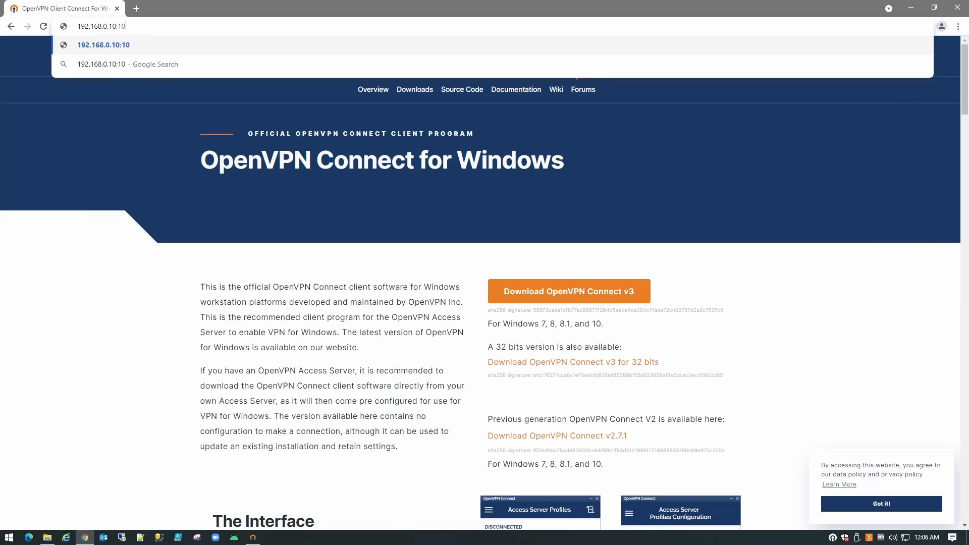
pyautogui.write('000https://')
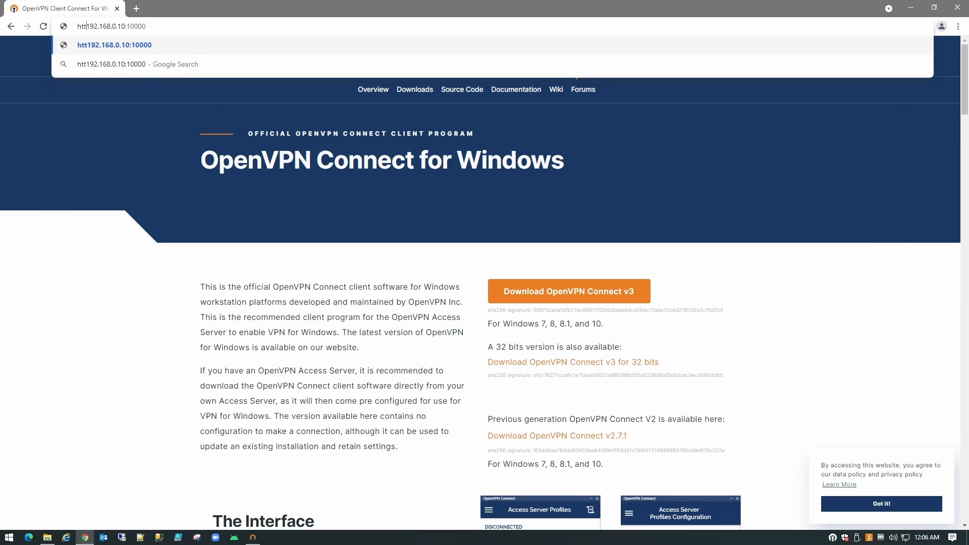
pyautogui.press('Return')
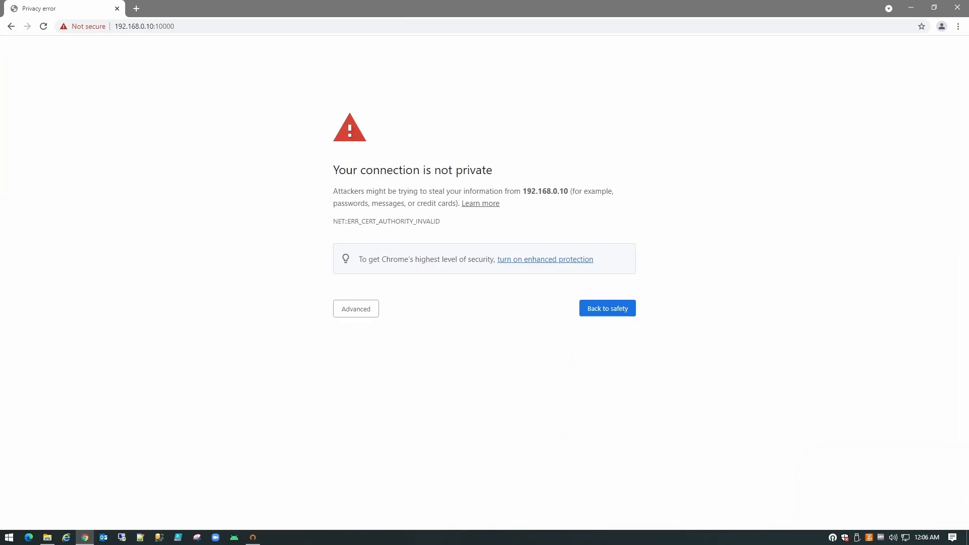
pyautogui.click(356, 310)
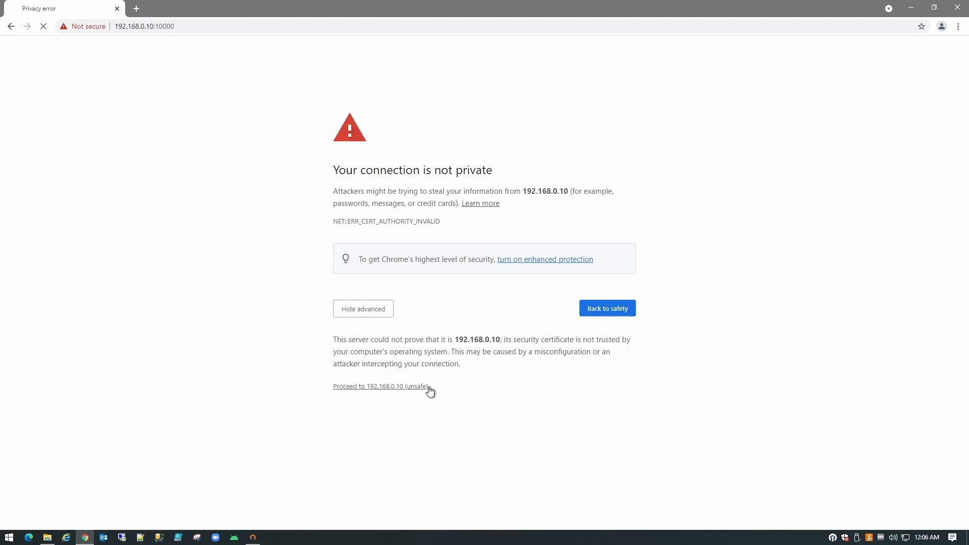
pyautogui.click(424, 387)
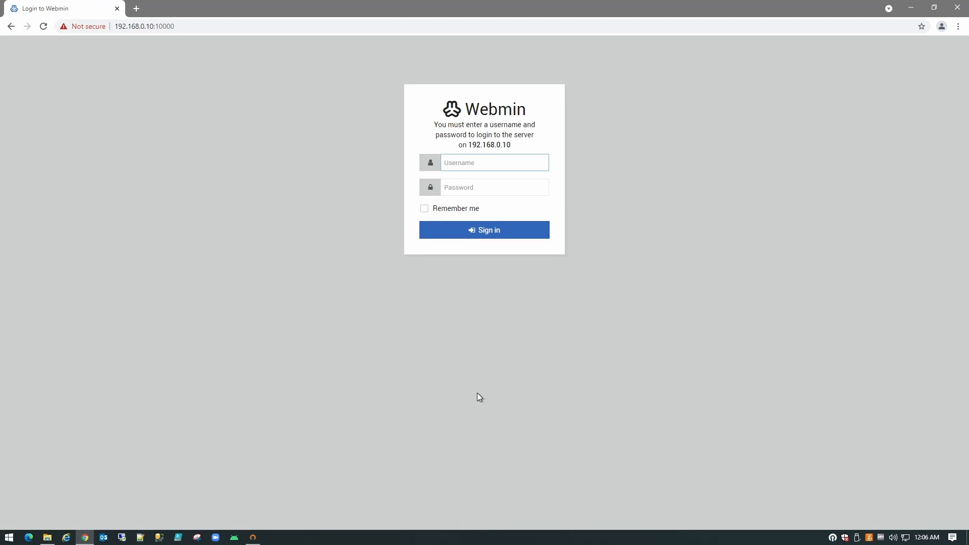
pyautogui.click(522, 309)
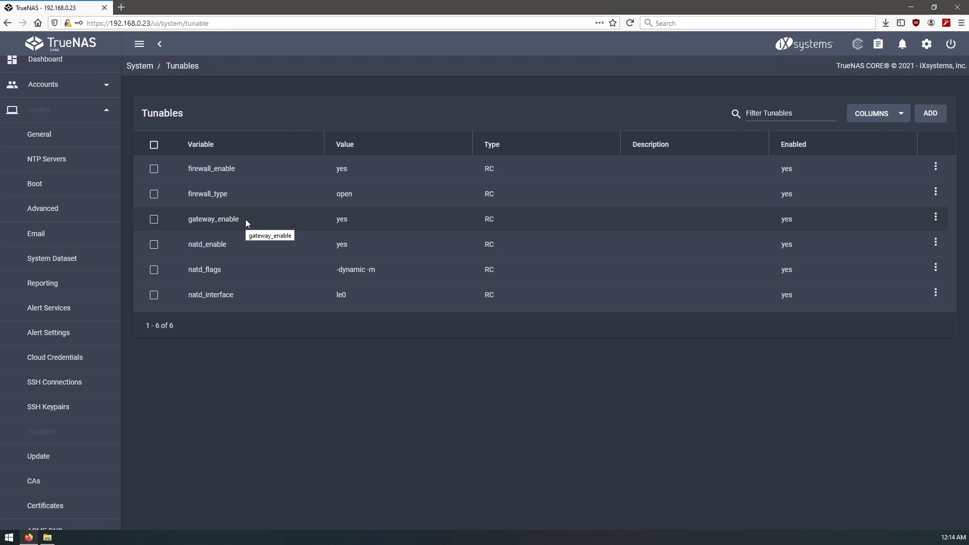
# - Disable the gateway_enable tunable and save the change
pyautogui.click(936, 218)
pyautogui.click(897, 238)
pyautogui.click(315, 245)
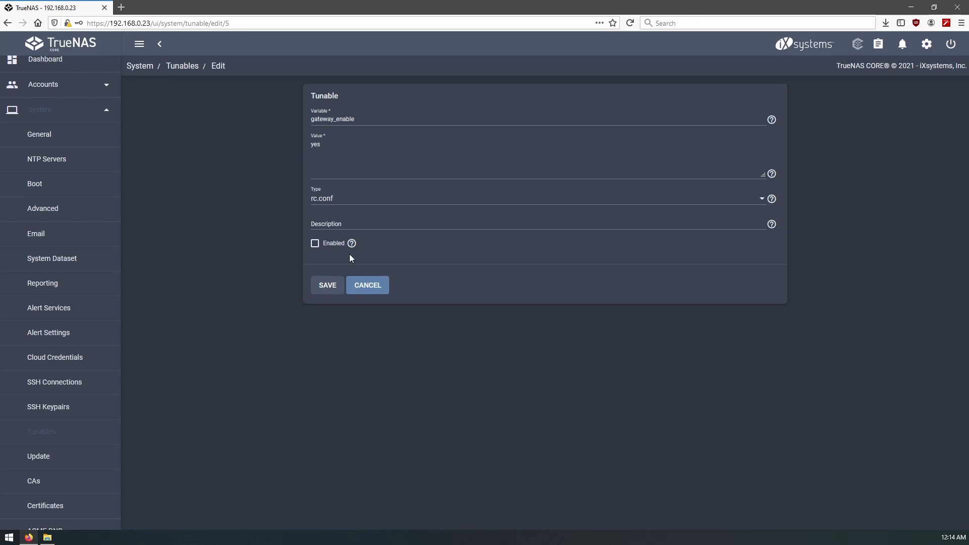
pyautogui.click(328, 286)
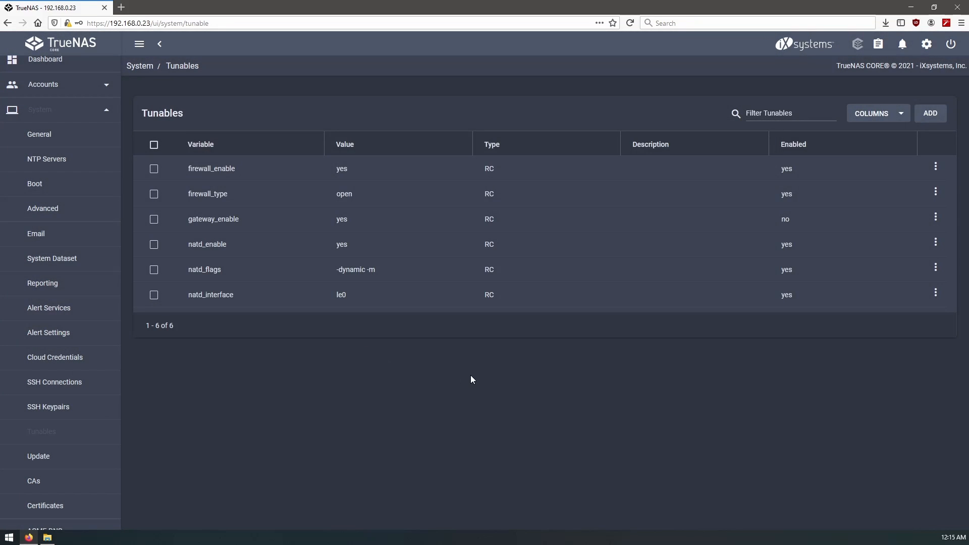
# - Restart the NAS from the Power menu, confirming the restart
pyautogui.click(951, 44)
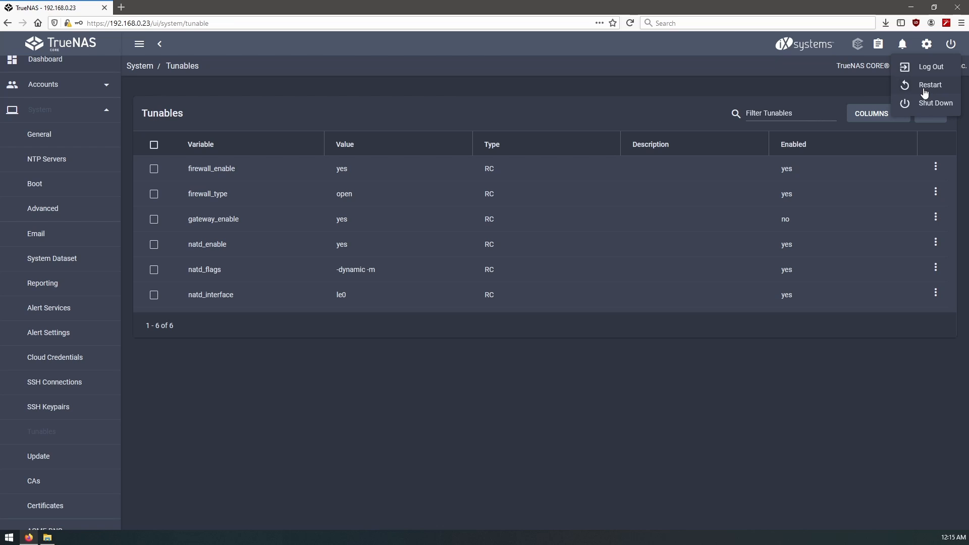
pyautogui.click(924, 91)
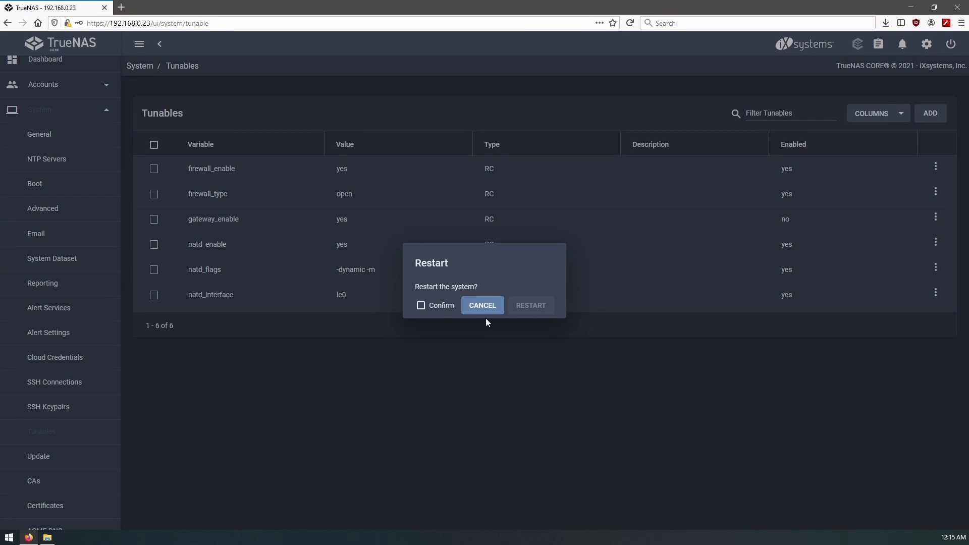
pyautogui.click(421, 305)
pyautogui.click(523, 306)
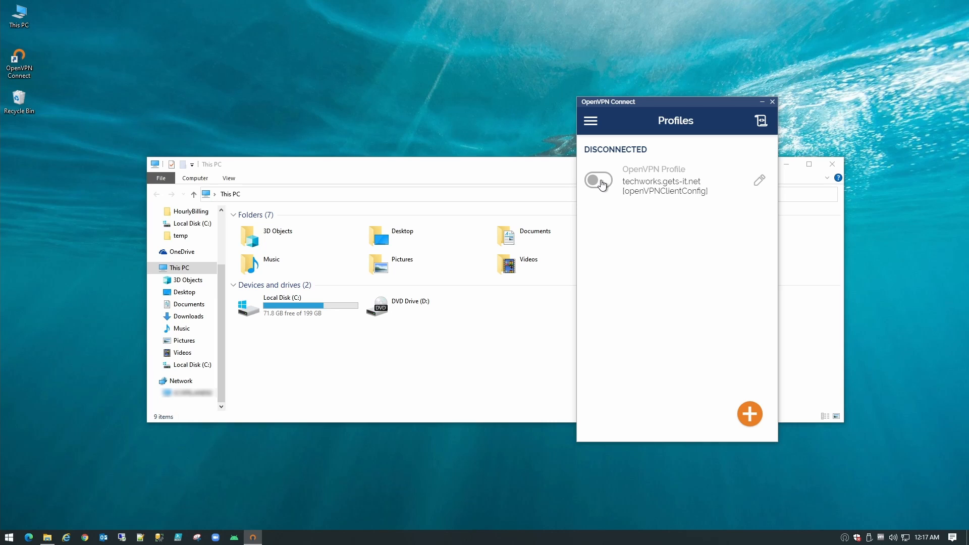
# - Reconnect the OpenVPN profile and open the \\192.168.0.23\Dump share in File Explorer
pyautogui.click(601, 182)
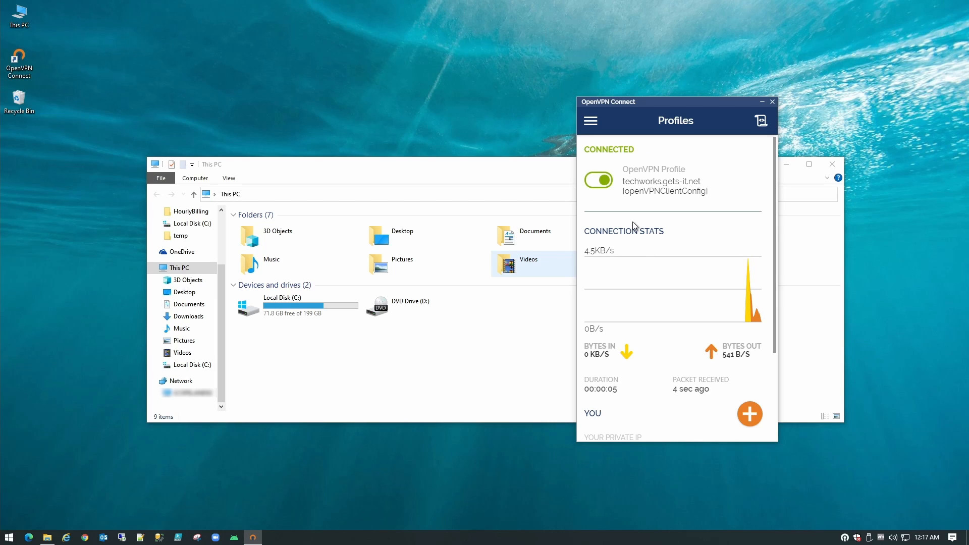
pyautogui.click(262, 196)
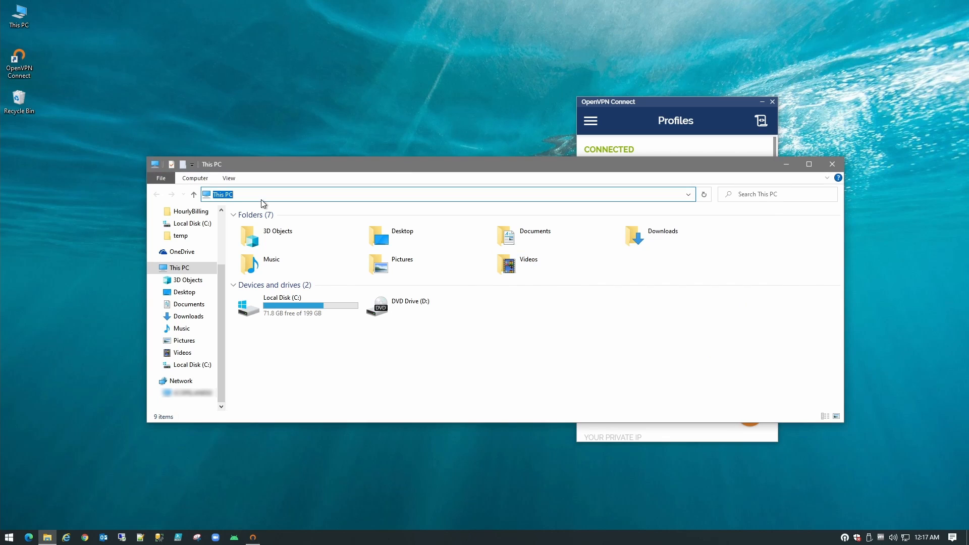
pyautogui.write('\\\\192')
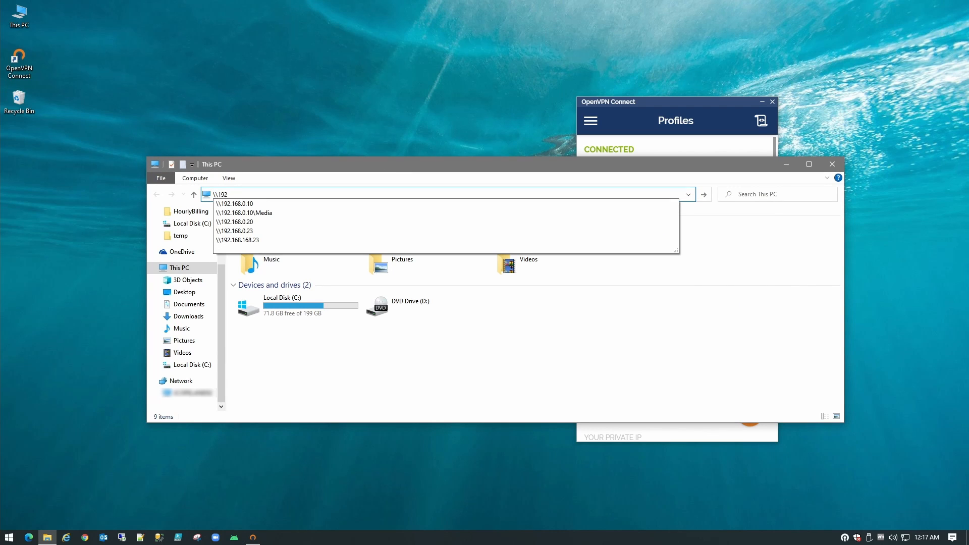
pyautogui.press('Down')
pyautogui.press('Down')
pyautogui.press('Down')
pyautogui.press('Down')
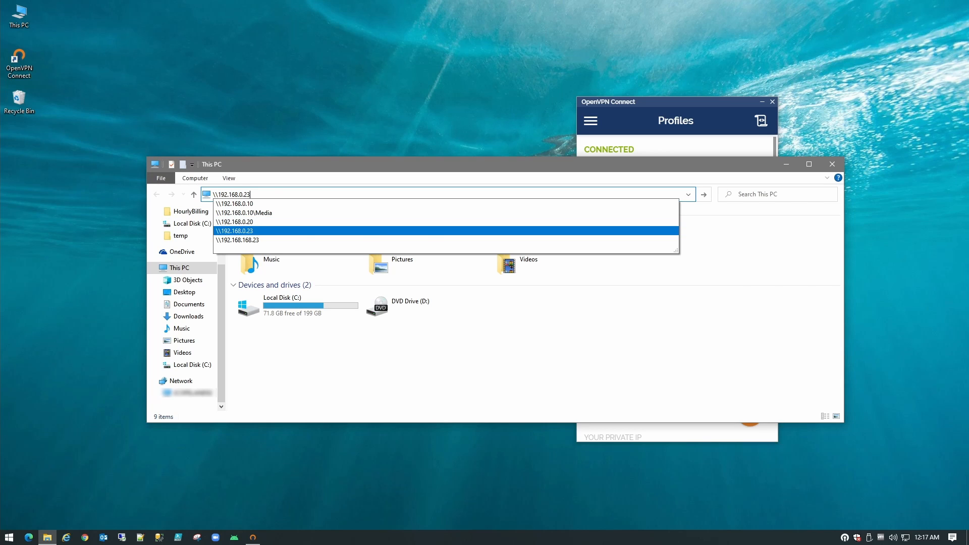
pyautogui.press('Return')
pyautogui.press('Return')
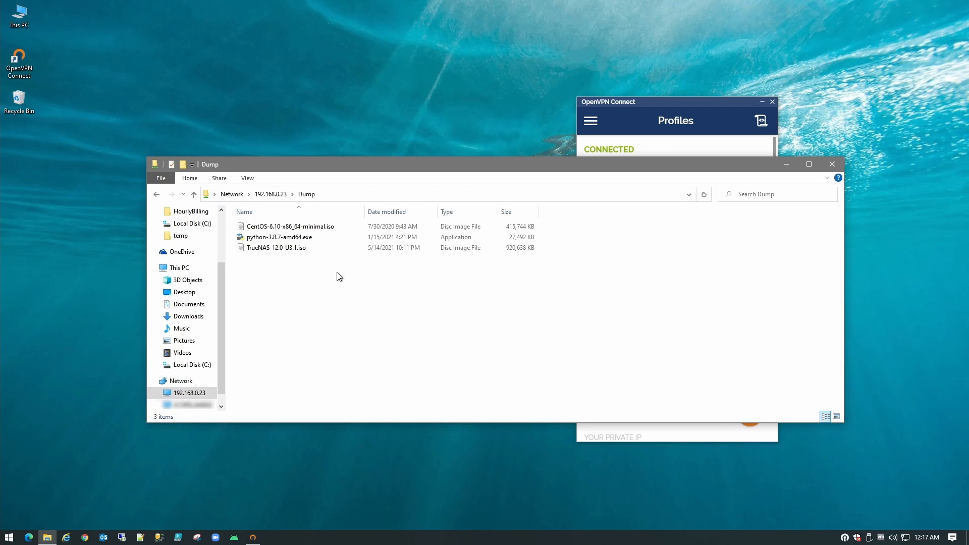
# - Create New Text Document.txt in the Dump share, keeping the default name
pyautogui.rightClick(281, 276)
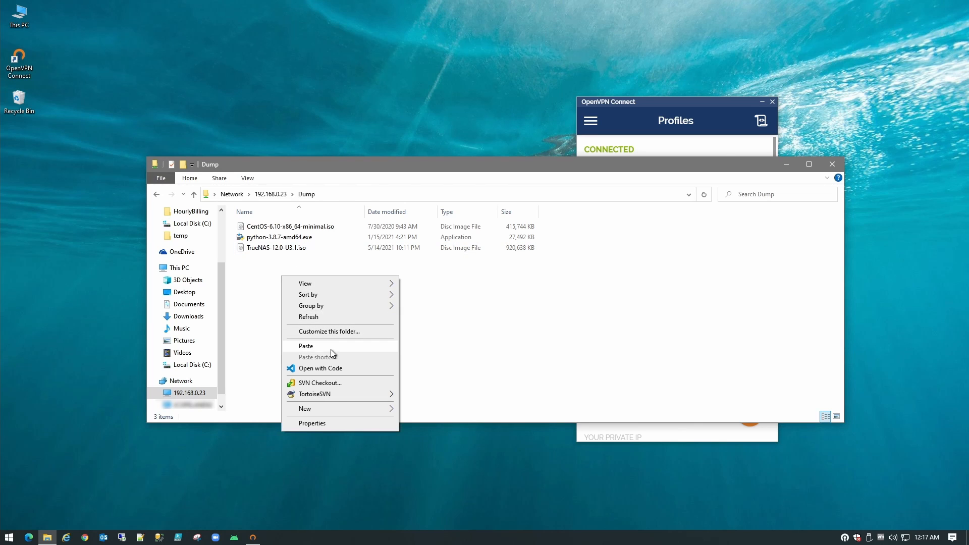
pyautogui.moveTo(331, 404)
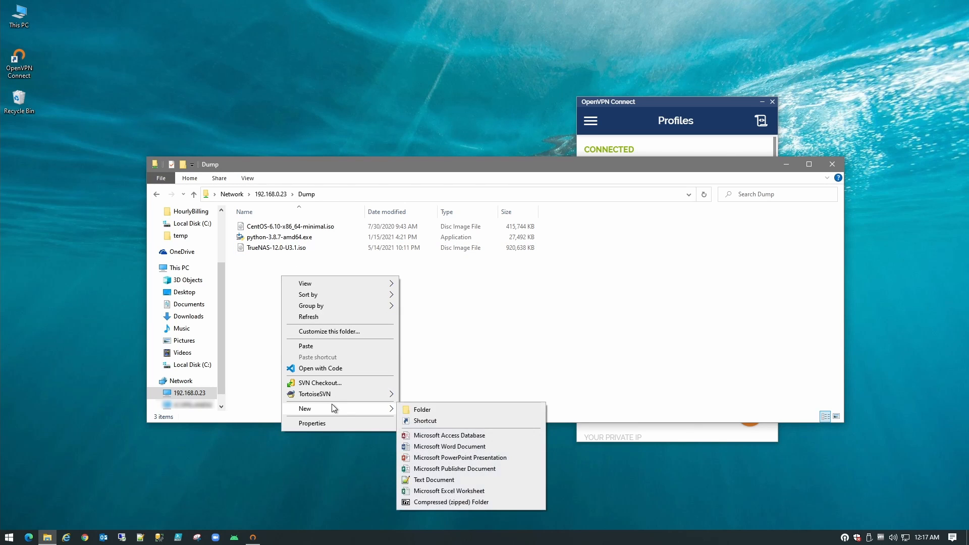
pyautogui.click(441, 480)
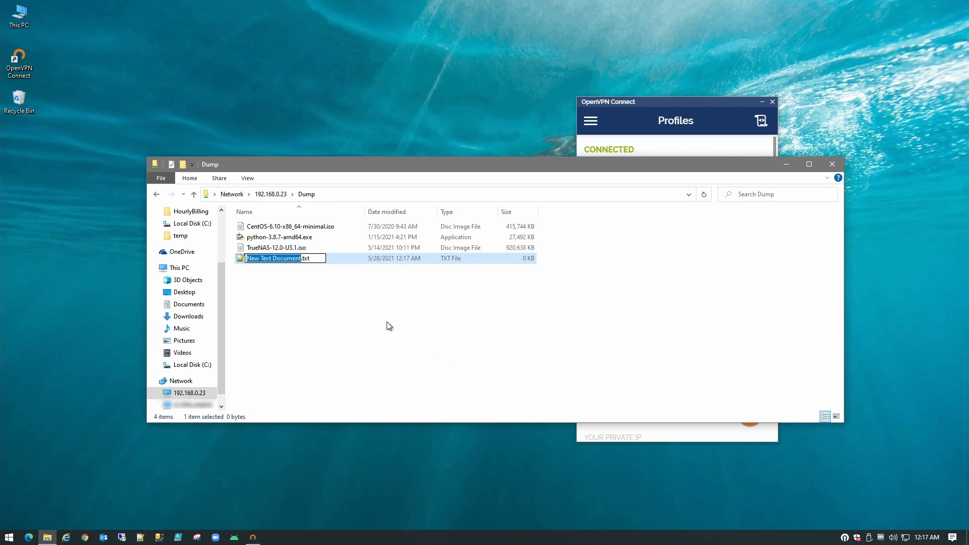
pyautogui.press('Return')
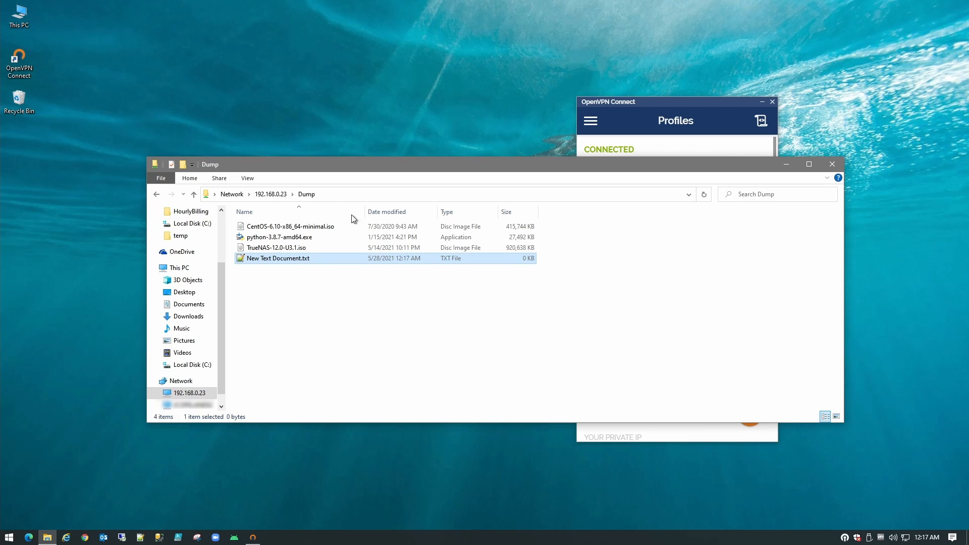
# - Change the Explorer path address from 192.168.0.23 to 192.168.0.20 and select it
pyautogui.click(344, 193)
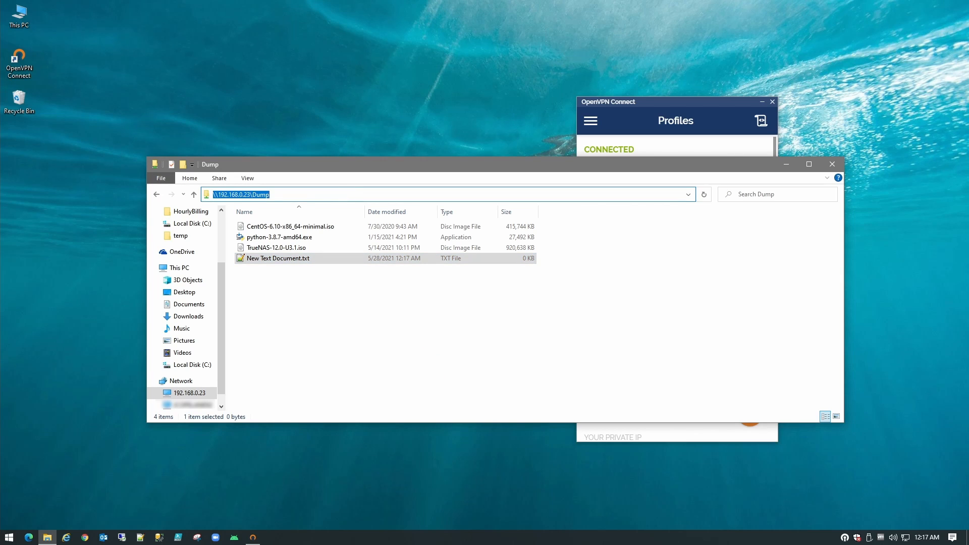
pyautogui.press('End')
pyautogui.hotkey('shift', 'Left')
pyautogui.hotkey('shift', 'Left')
pyautogui.hotkey('shift', 'Left')
pyautogui.hotkey('shift', 'Left')
pyautogui.hotkey('shift', 'Left')
pyautogui.hotkey('shift', 'Left')
pyautogui.write('0')
pyautogui.hotkey('ctrl', 'a')
# - Run ping 192.168.0.20 in a new Command Prompt window
pyautogui.click(15, 539)
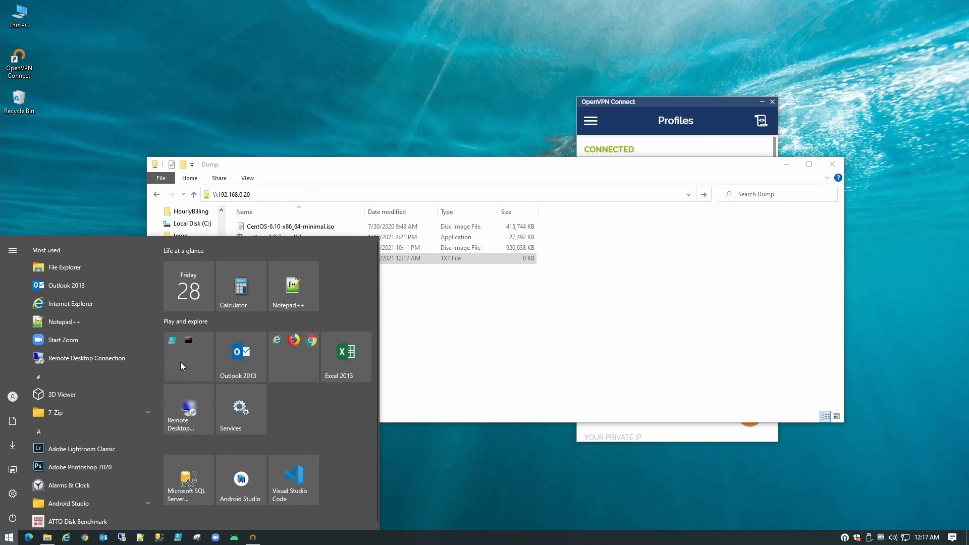
pyautogui.click(241, 428)
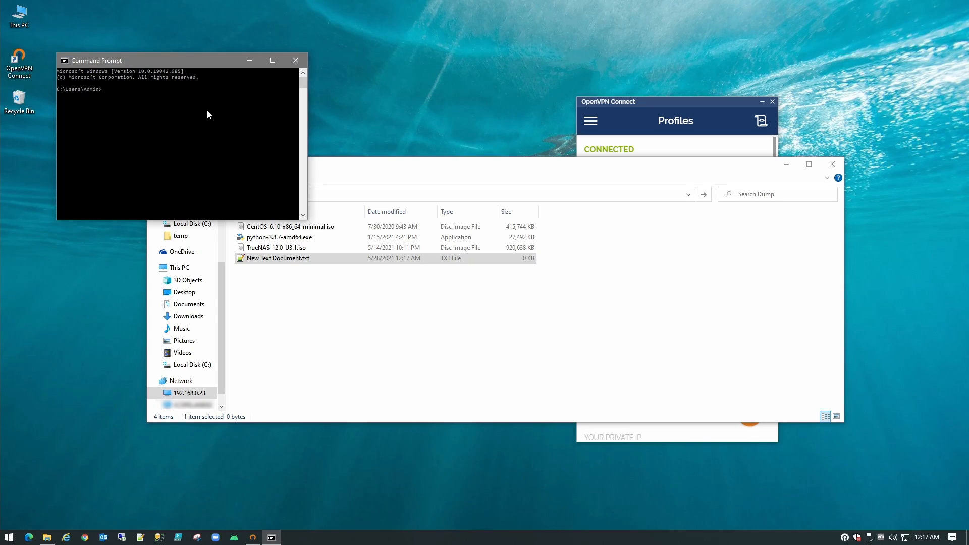
pyautogui.write('ping 192.168.0.20')
pyautogui.press('Return')
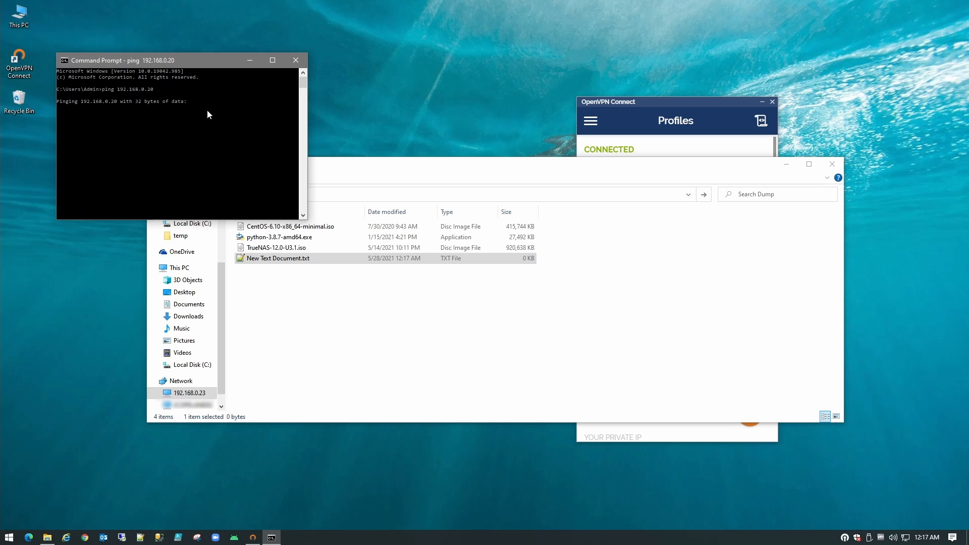